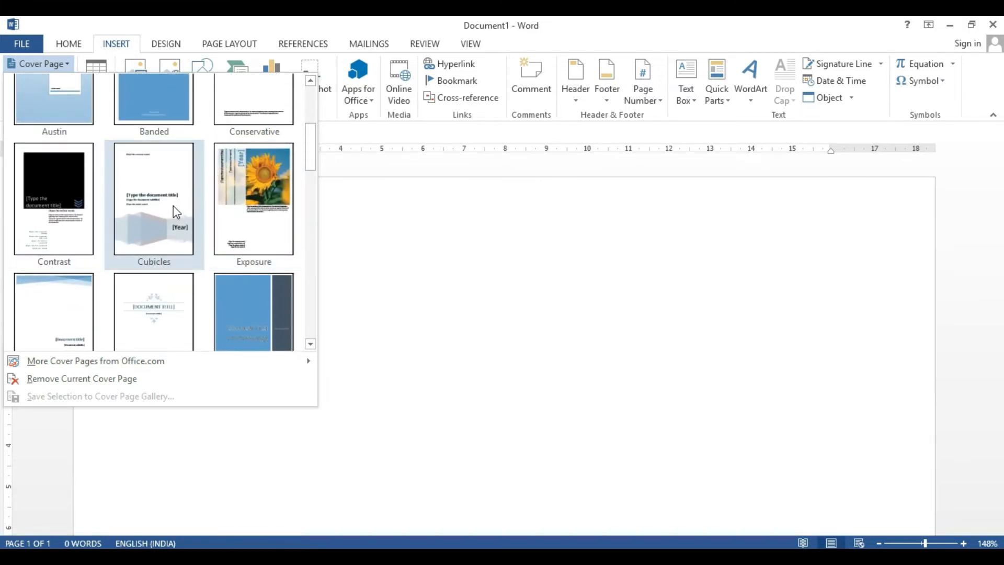
Step: Insert the Tiles cover page at the start of the empty document
{"action": "scroll", "coordinate": [169, 207], "scroll_direction": "down", "scroll_amount": 5}
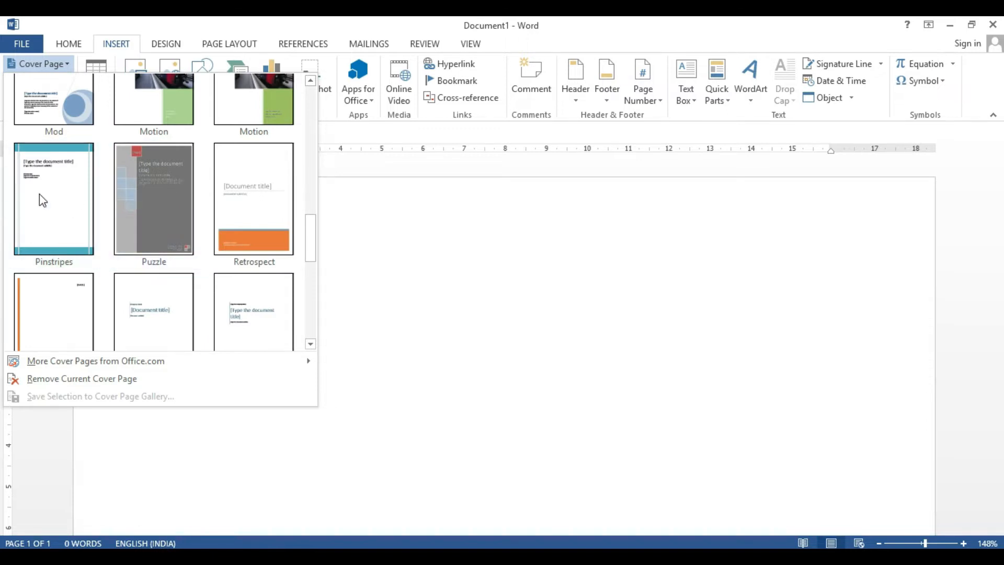
{"action": "scroll", "coordinate": [214, 220], "scroll_direction": "down", "scroll_amount": 4}
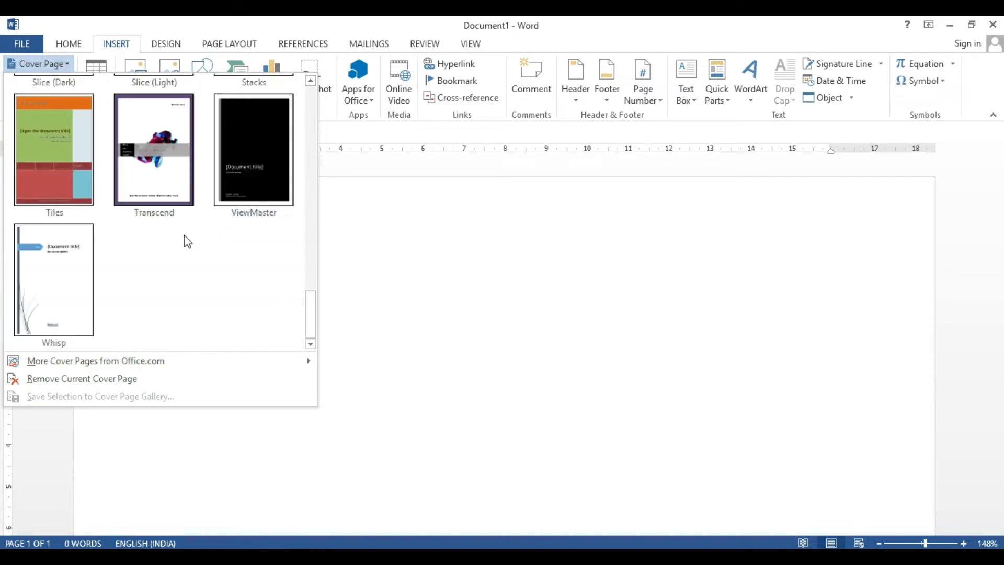
{"action": "left_click", "coordinate": [58, 158]}
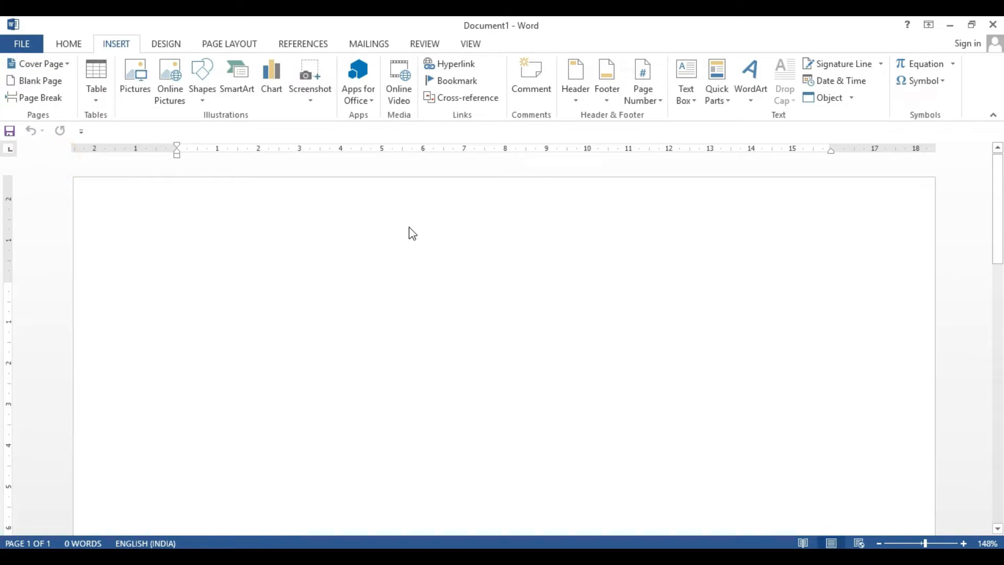
{"action": "scroll", "coordinate": [460, 308], "scroll_direction": "down", "scroll_amount": 6}
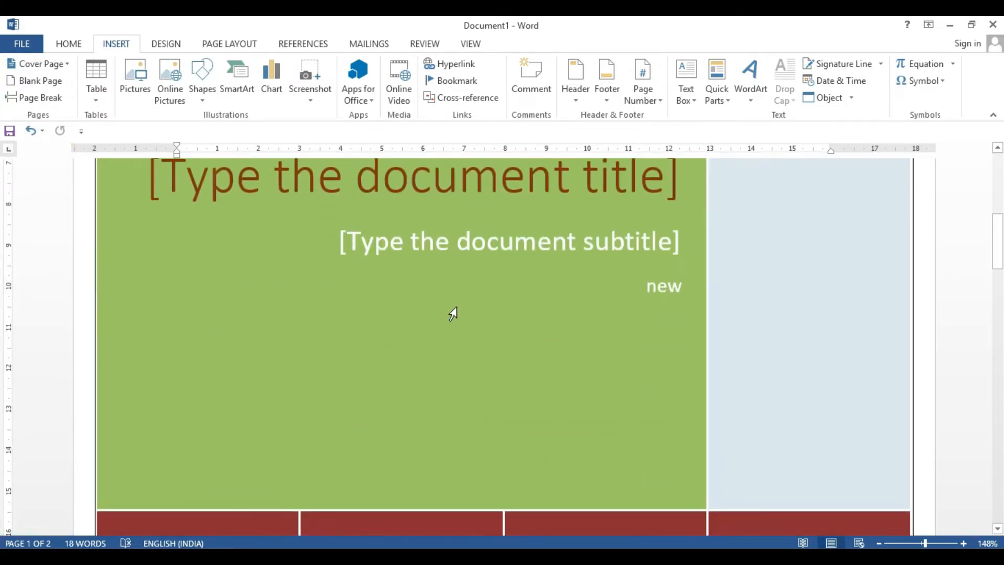
Step: Replace the company name placeholder on the cover page with "SCTI LALGANJ"
{"action": "scroll", "coordinate": [453, 310], "scroll_direction": "up", "scroll_amount": 6}
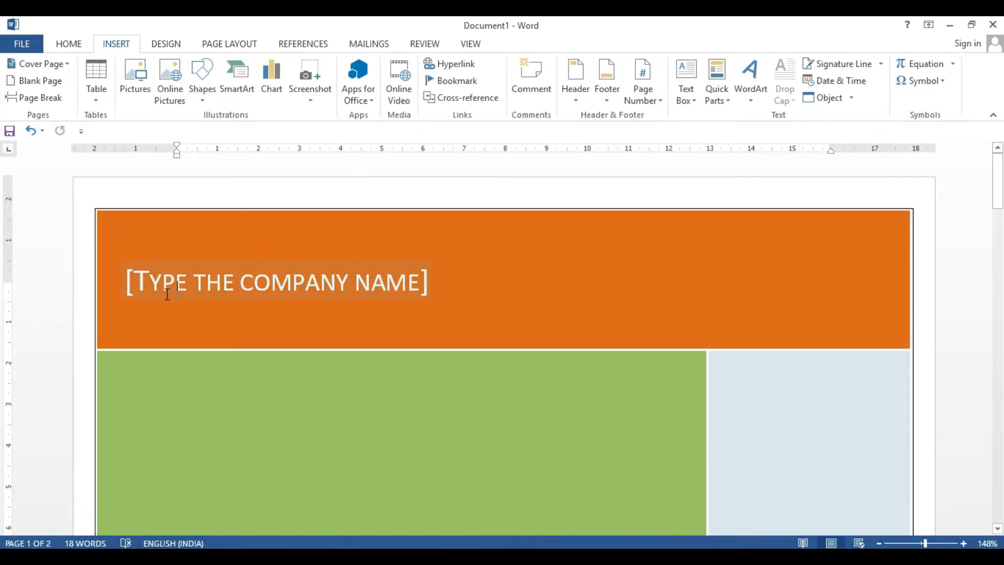
{"action": "left_click", "coordinate": [417, 283]}
{"action": "key", "text": "BackSpace"}
{"action": "type", "text": "SCTI"}
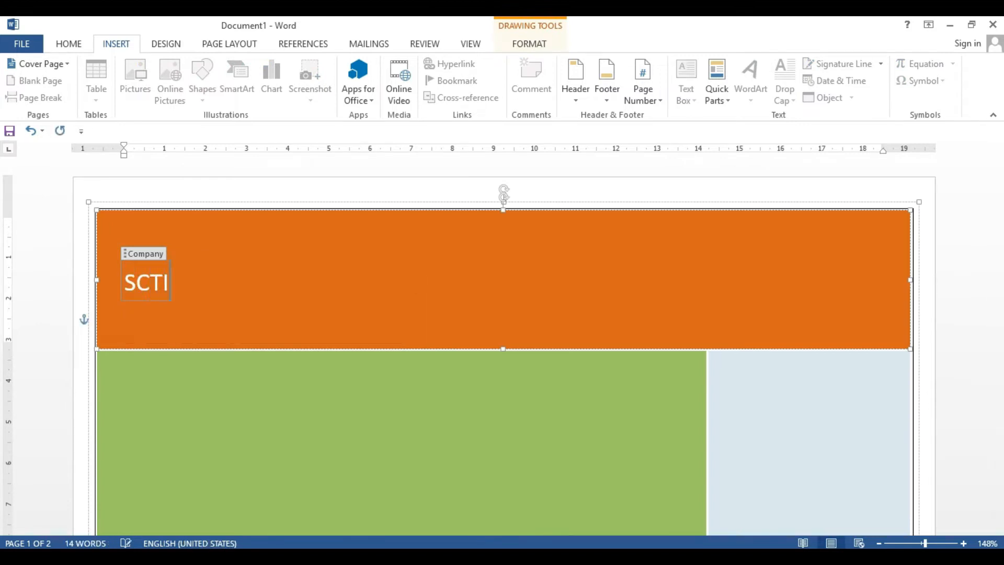
{"action": "type", "text": " LALGANJ"}
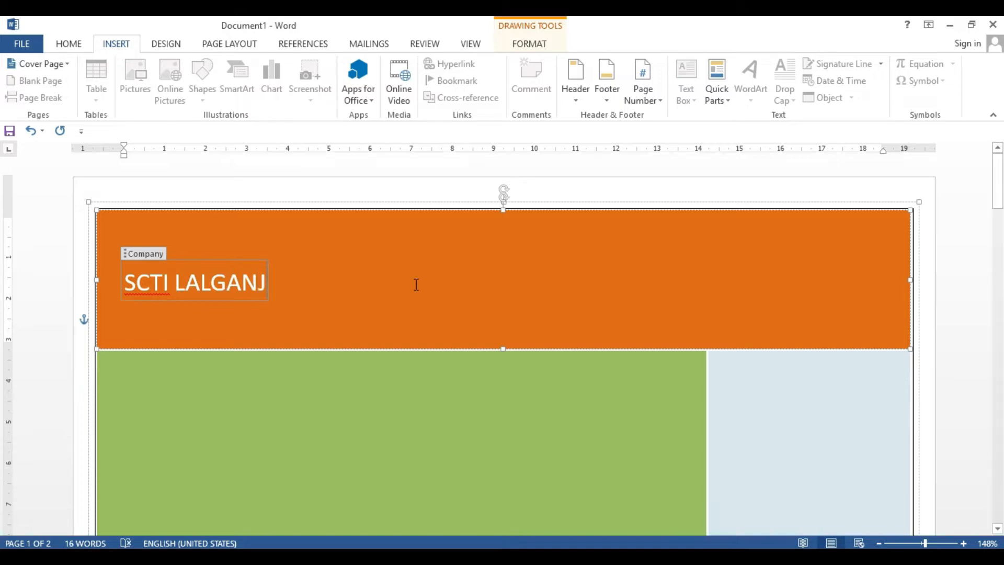
Step: Replace the document title placeholder on the cover page with "computer"
{"action": "scroll", "coordinate": [262, 293], "scroll_direction": "down", "scroll_amount": 5}
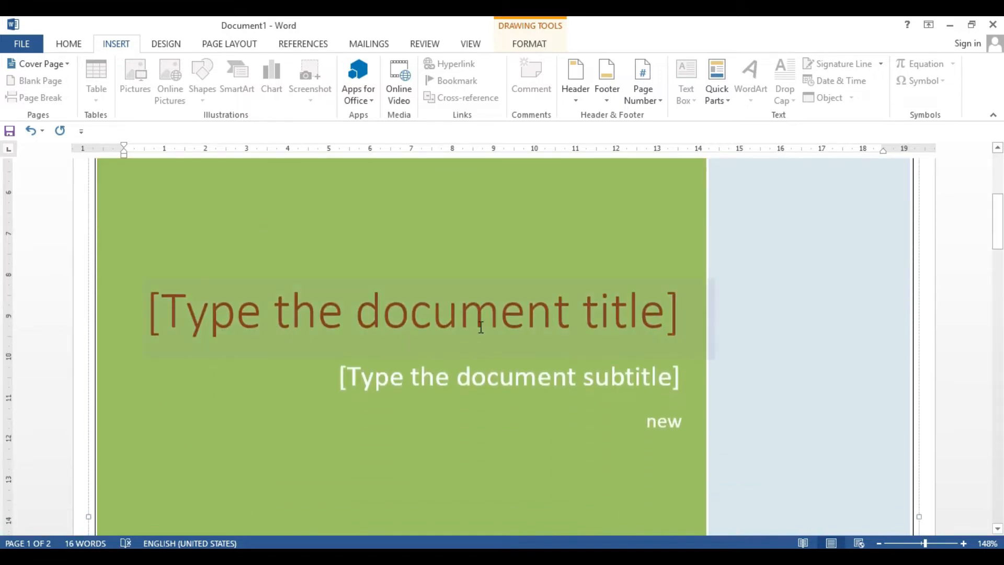
{"action": "left_click", "coordinate": [481, 327]}
{"action": "key", "text": "Delete"}
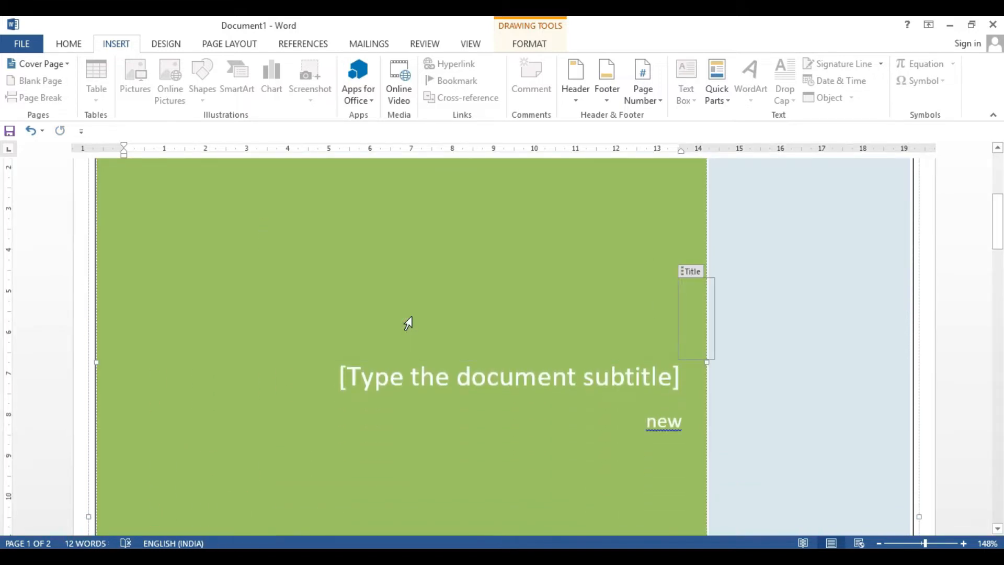
{"action": "type", "text": "compyter"}
{"action": "key", "text": "BackSpace"}
{"action": "key", "text": "BackSpace"}
{"action": "key", "text": "BackSpace"}
{"action": "key", "text": "BackSpace"}
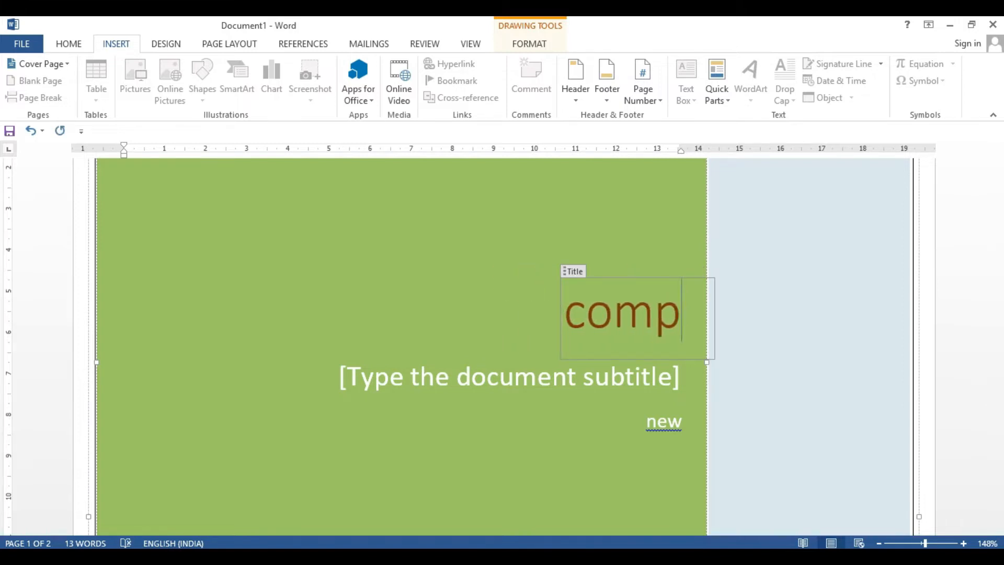
{"action": "type", "text": "uter"}
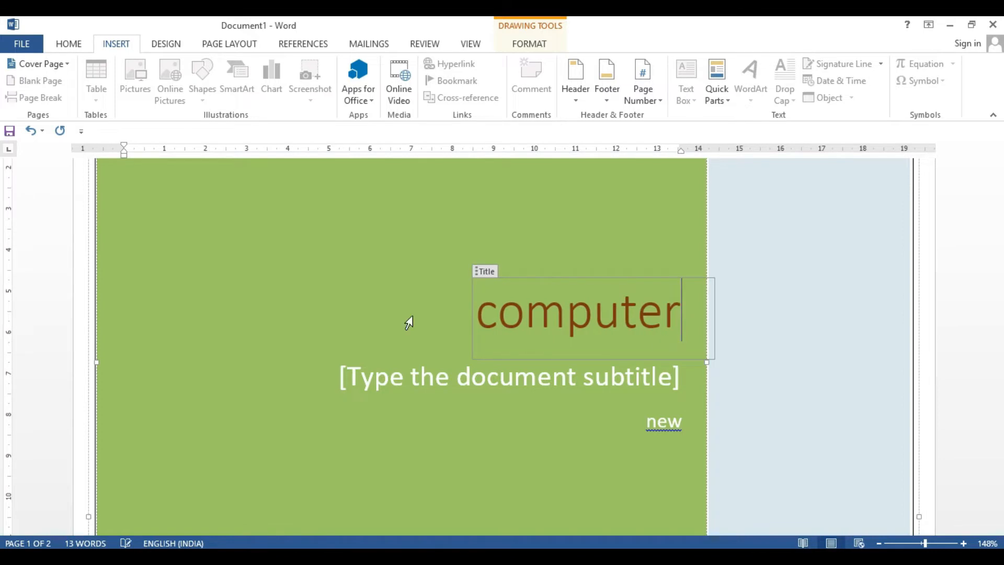
{"action": "left_click", "coordinate": [505, 389]}
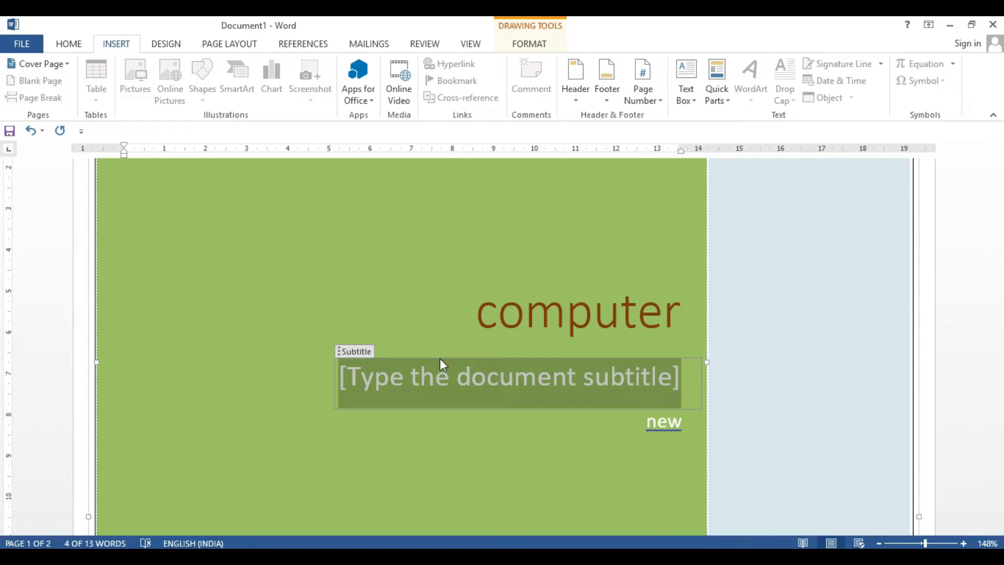
Step: Replace the year placeholder on the cover page with 2022
{"action": "scroll", "coordinate": [273, 403], "scroll_direction": "down", "scroll_amount": 8}
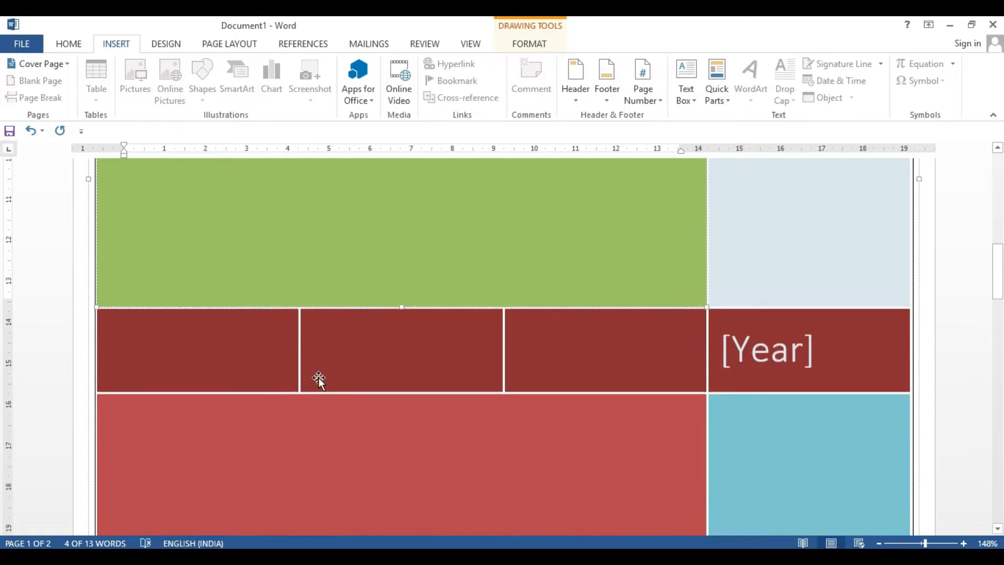
{"action": "scroll", "coordinate": [319, 380], "scroll_direction": "down", "scroll_amount": 3}
{"action": "left_click", "coordinate": [771, 227]}
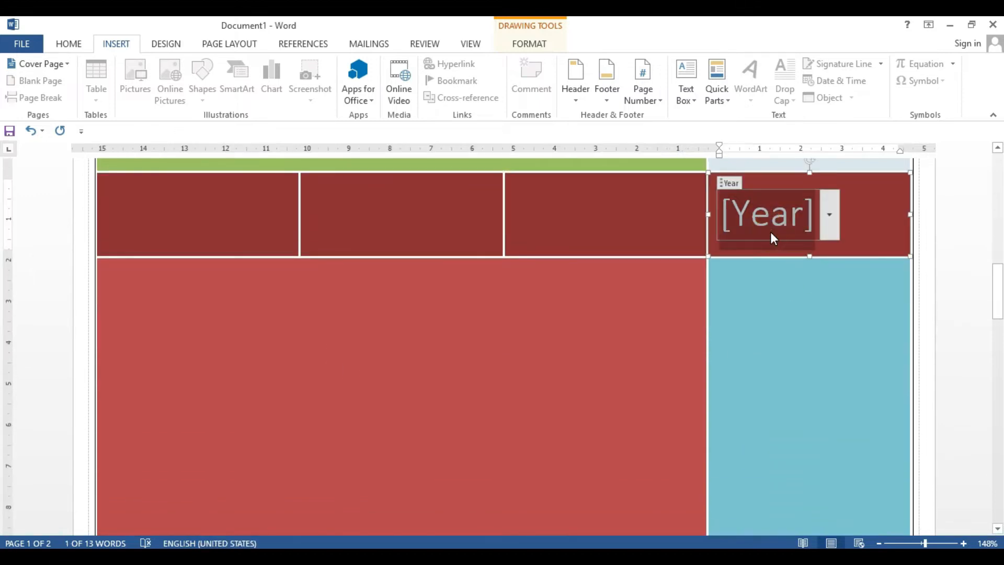
{"action": "key", "text": "BackSpace"}
{"action": "type", "text": "2022"}
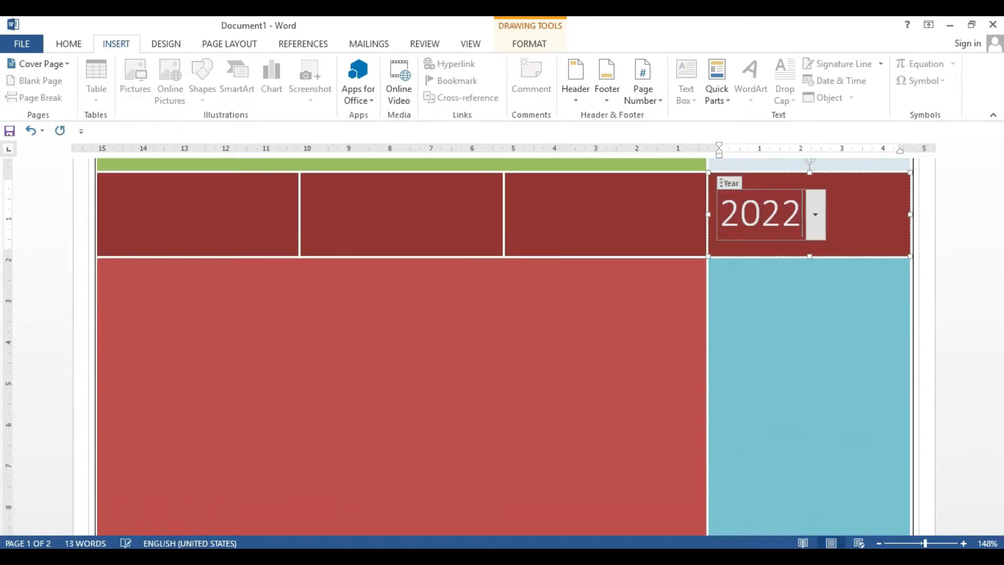
Step: Replace the address placeholder in the cover page's lowest band with the company's address
{"action": "scroll", "coordinate": [335, 350], "scroll_direction": "down", "scroll_amount": 6}
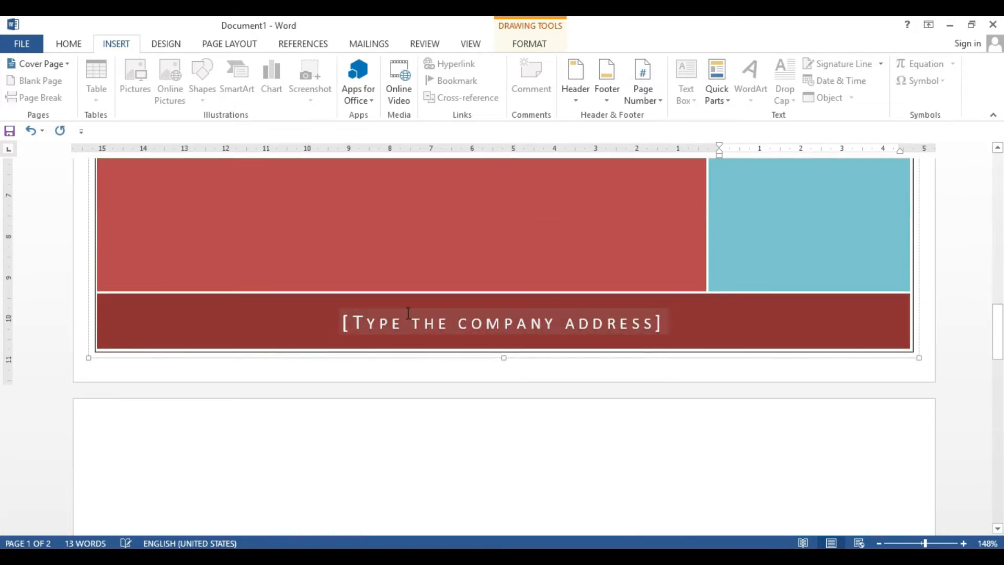
{"action": "left_click", "coordinate": [639, 324]}
{"action": "key", "text": "BackSpace"}
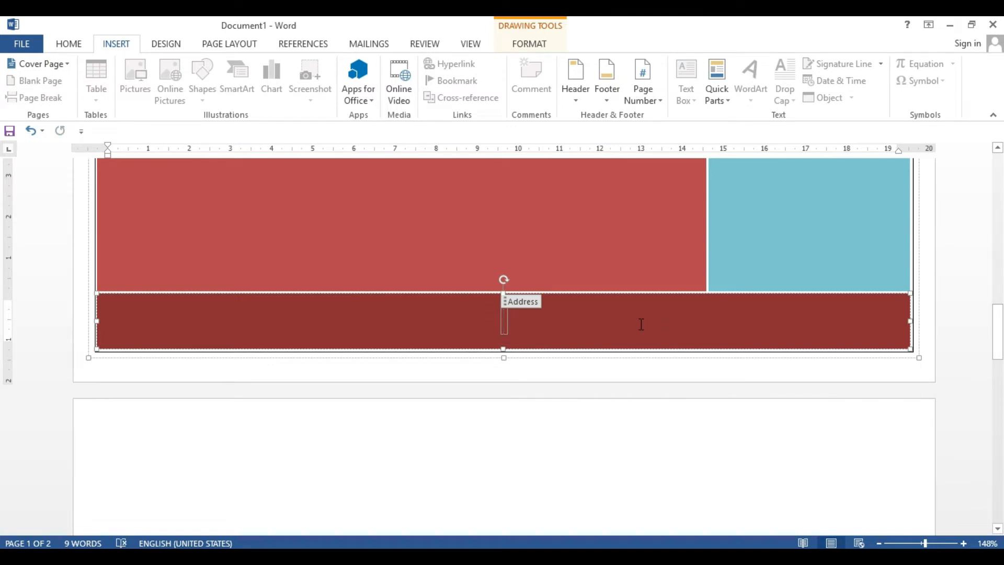
{"action": "type", "text": "LALG"}
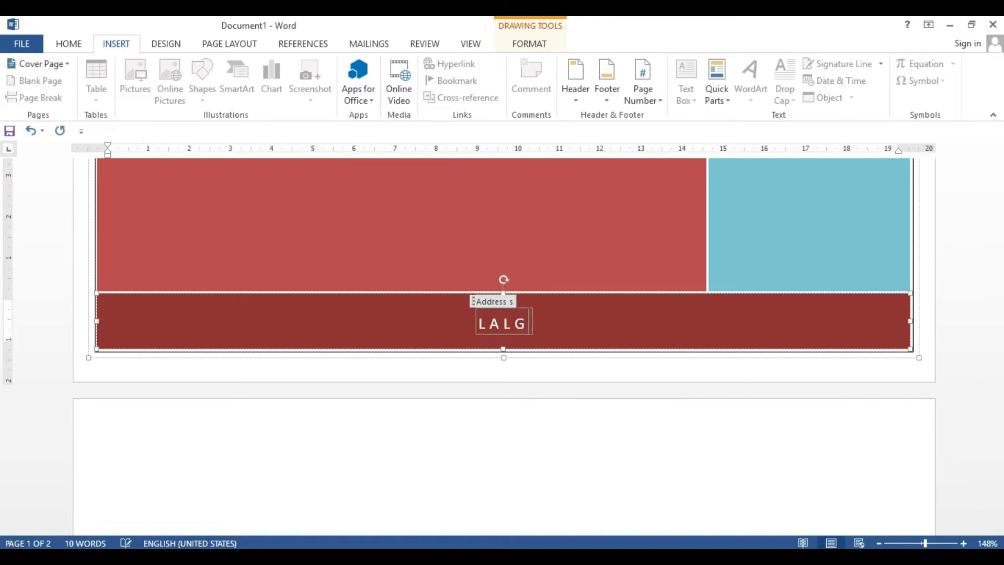
{"action": "type", "text": "ANJ AJHARA"}
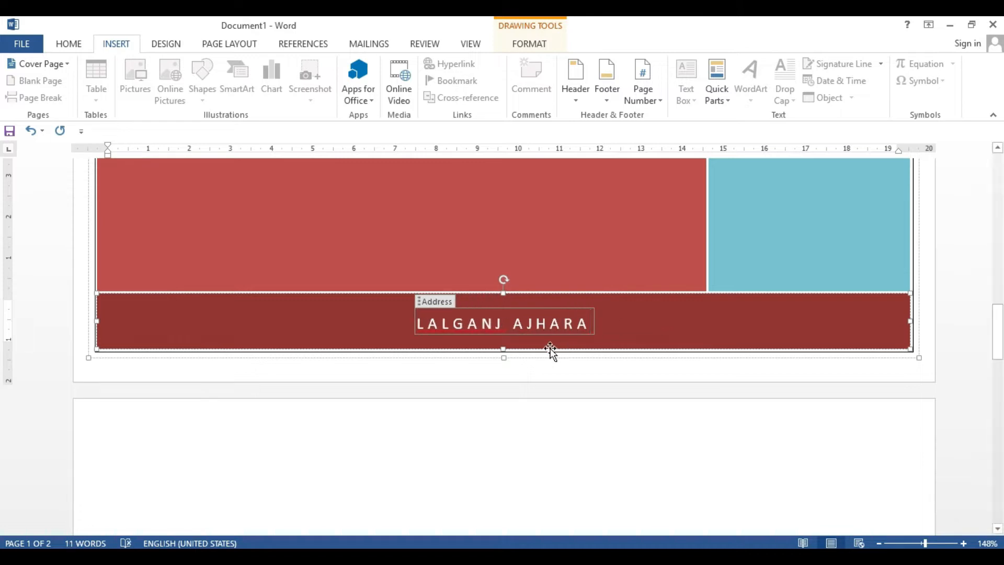
{"action": "left_click", "coordinate": [639, 325]}
Step: Insert a blank page at the beginning of the page that follows the cover page
{"action": "scroll", "coordinate": [438, 344], "scroll_direction": "up", "scroll_amount": 15}
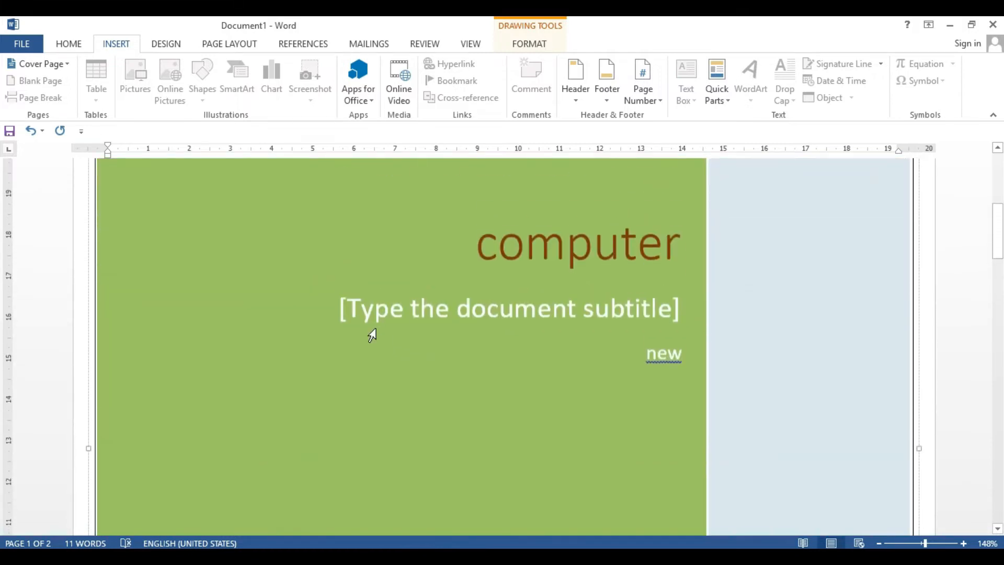
{"action": "scroll", "coordinate": [188, 332], "scroll_direction": "up", "scroll_amount": 4}
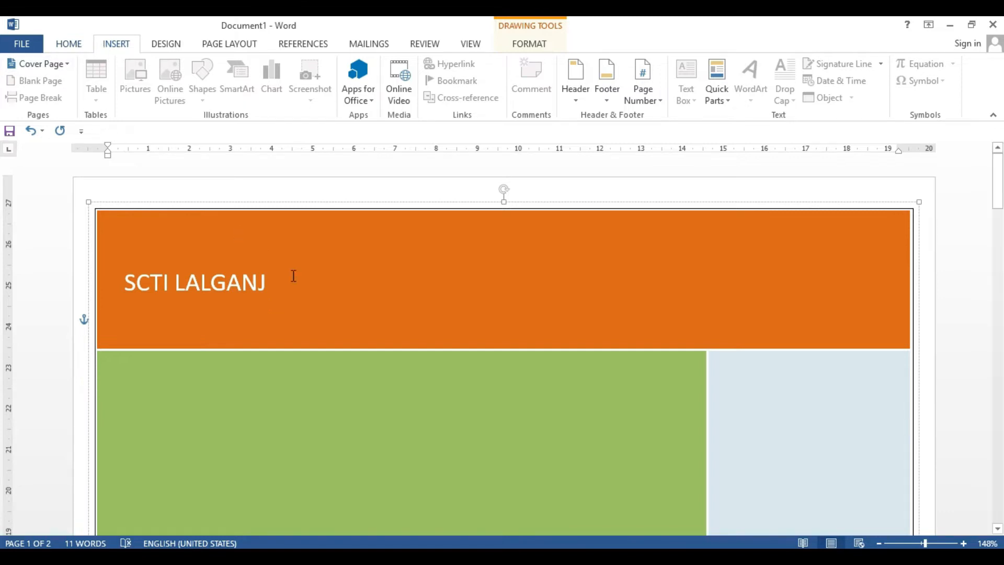
{"action": "scroll", "coordinate": [302, 363], "scroll_direction": "down", "scroll_amount": 15}
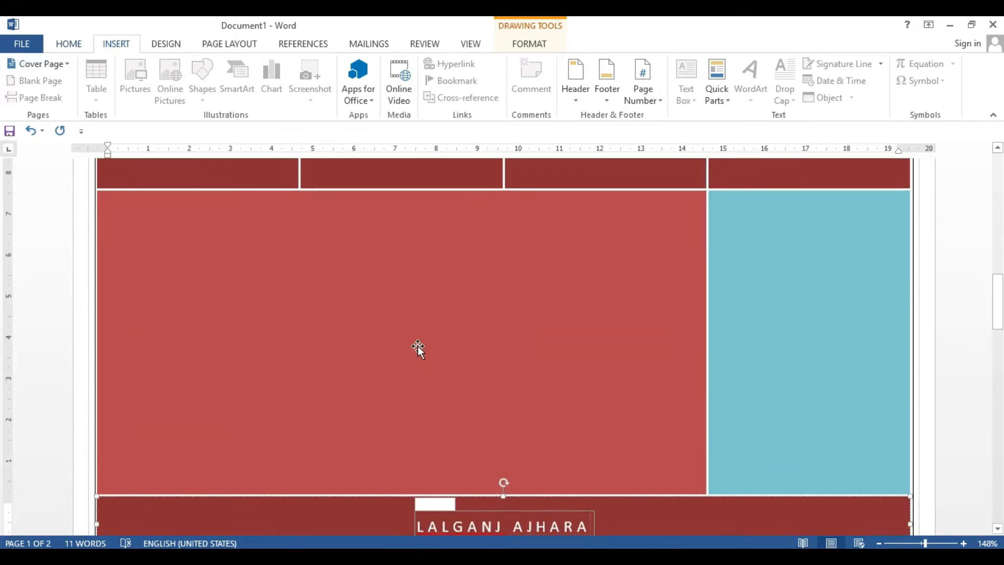
{"action": "scroll", "coordinate": [418, 346], "scroll_direction": "down", "scroll_amount": 4}
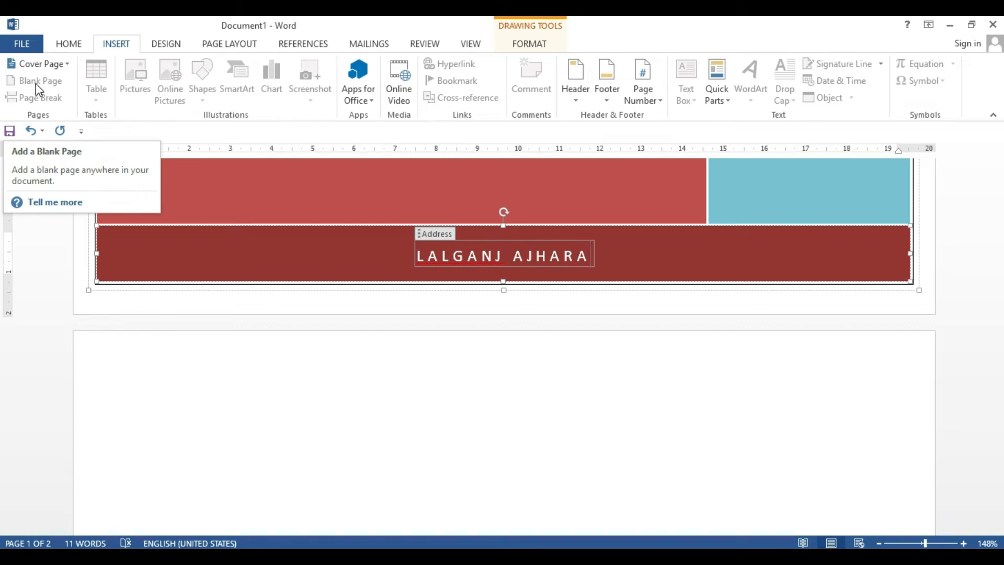
{"action": "left_click", "coordinate": [261, 427]}
{"action": "scroll", "coordinate": [284, 346], "scroll_direction": "down", "scroll_amount": 3}
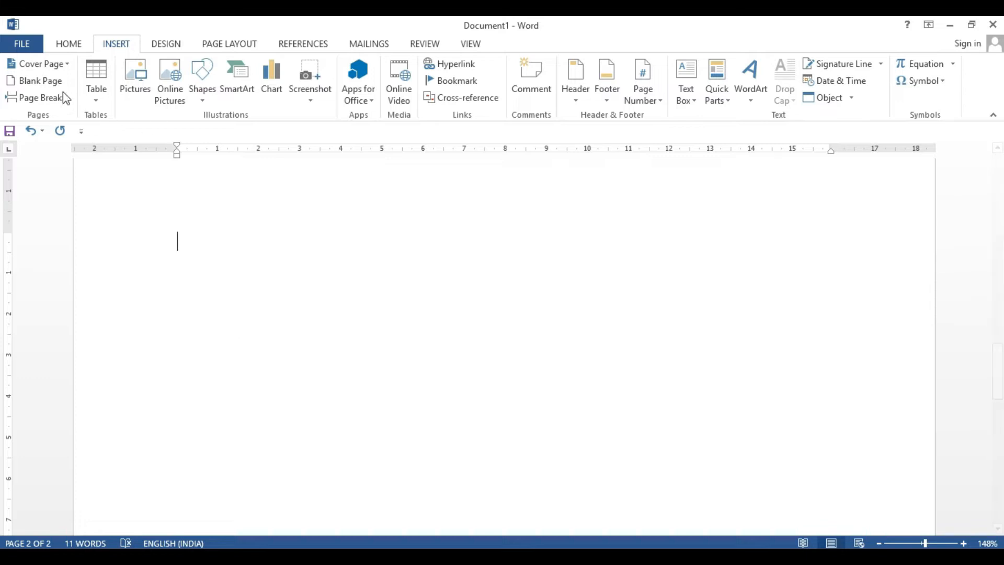
{"action": "left_click", "coordinate": [46, 87]}
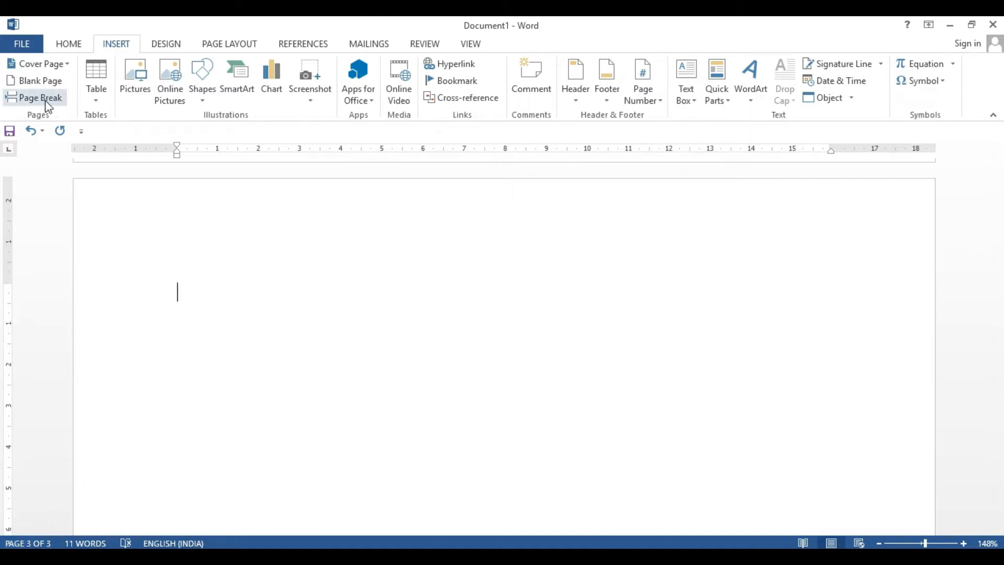
Step: Delete the entire content of the document, including the cover page and the added blank page
{"action": "scroll", "coordinate": [230, 337], "scroll_direction": "up", "scroll_amount": 1}
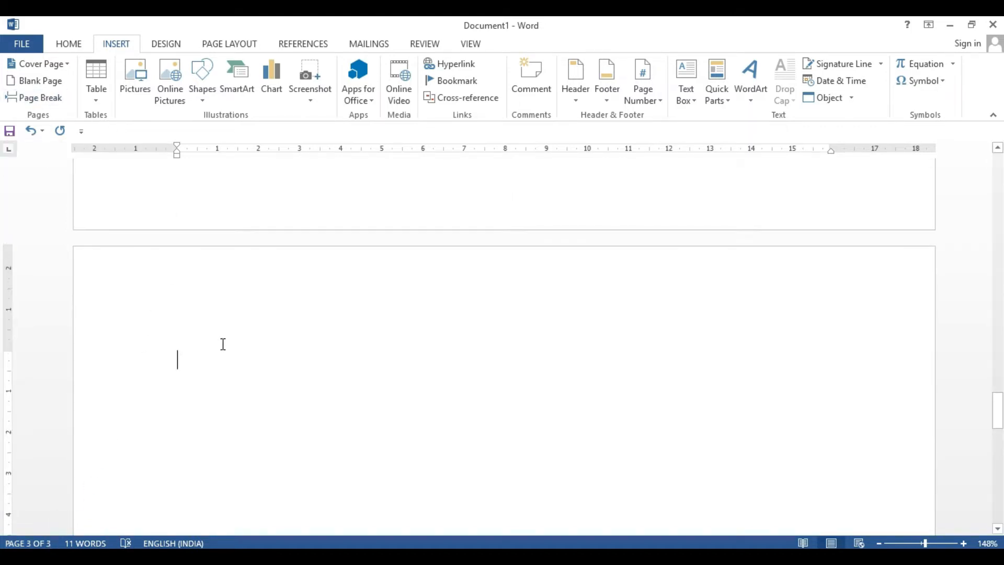
{"action": "key", "text": "ctrl+a"}
{"action": "key", "text": "Delete"}
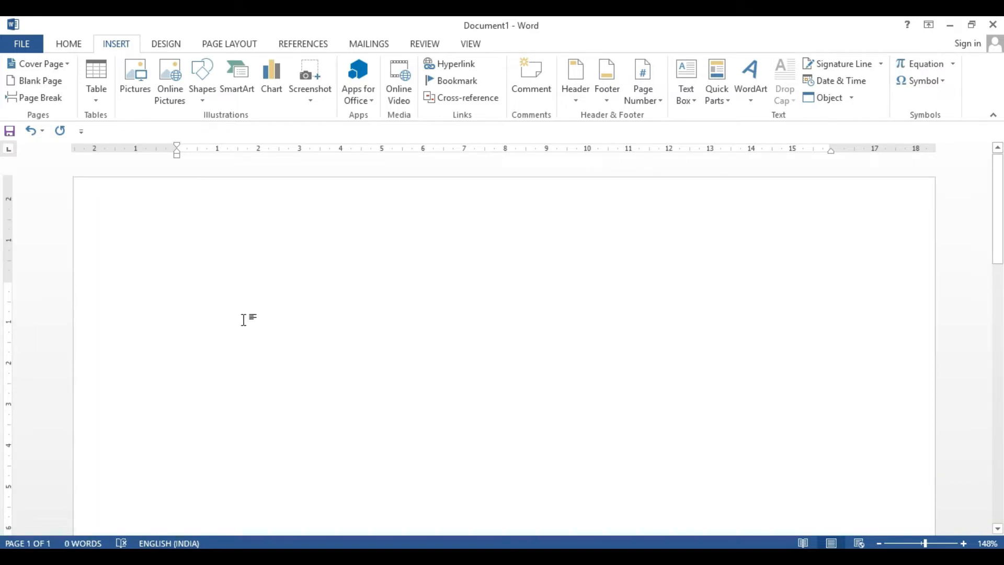
Step: Generate random sample paragraphs in the empty document with =rand()
{"action": "type", "text": "="}
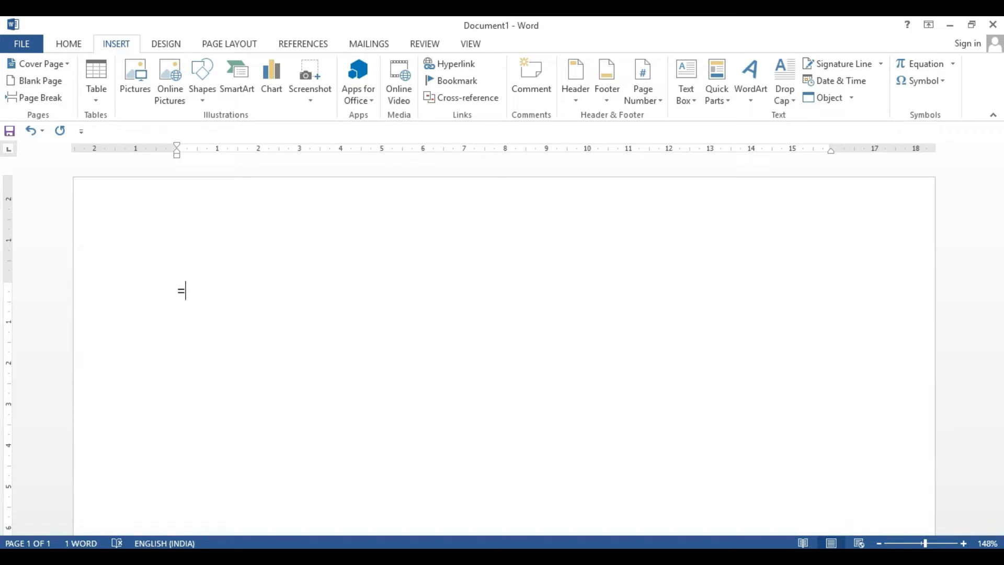
{"action": "type", "text": "rand"}
{"action": "key", "text": "Return"}
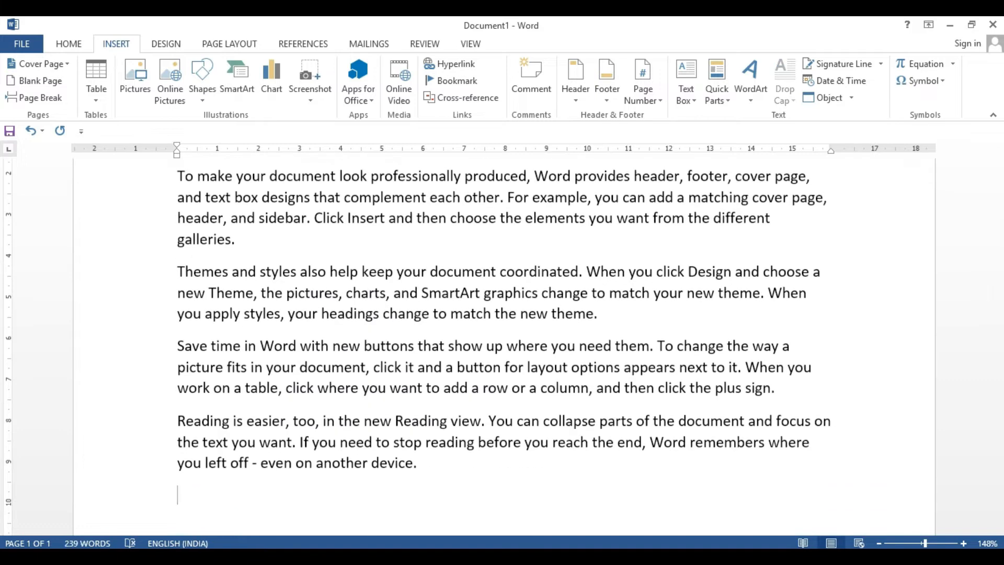
Step: Insert a page break before the paragraph starting with "Themes and styles" so that it begins on a new page
{"action": "scroll", "coordinate": [239, 317], "scroll_direction": "up", "scroll_amount": 3}
{"action": "scroll", "coordinate": [239, 317], "scroll_direction": "down", "scroll_amount": 5}
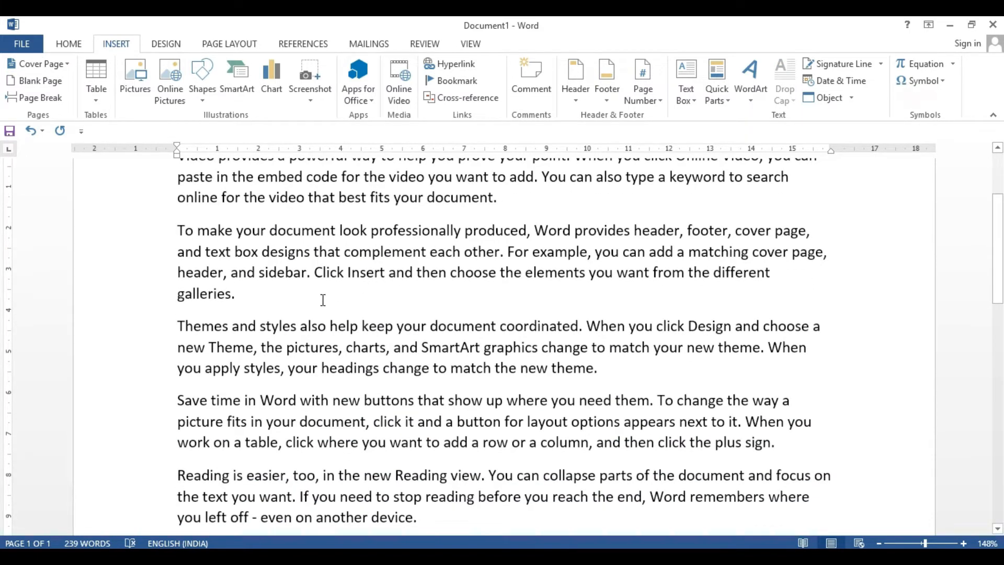
{"action": "scroll", "coordinate": [381, 291], "scroll_direction": "down", "scroll_amount": 5}
{"action": "scroll", "coordinate": [335, 329], "scroll_direction": "up", "scroll_amount": 2}
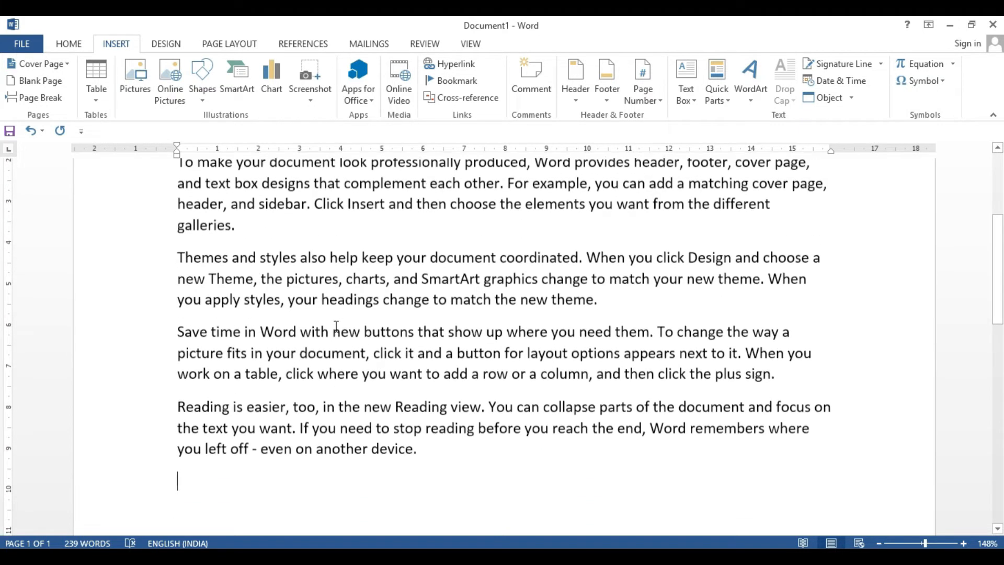
{"action": "left_click", "coordinate": [234, 226]}
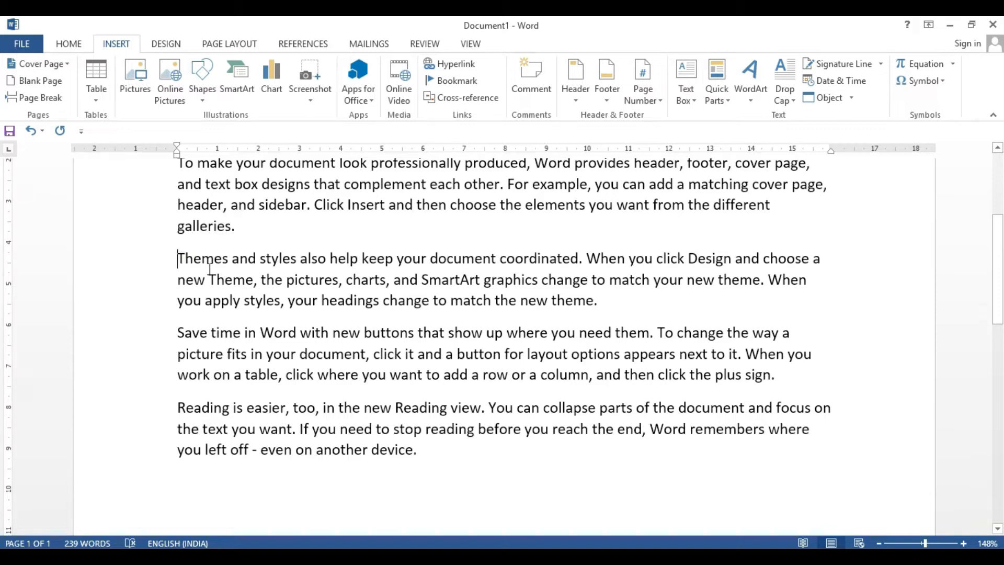
{"action": "left_click", "coordinate": [178, 259]}
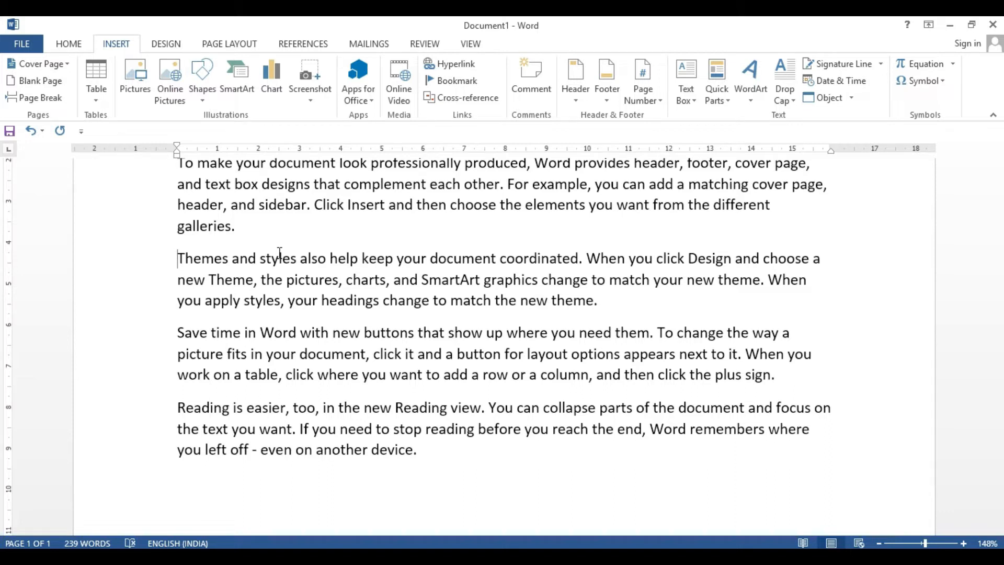
{"action": "key", "text": "ctrl+Return"}
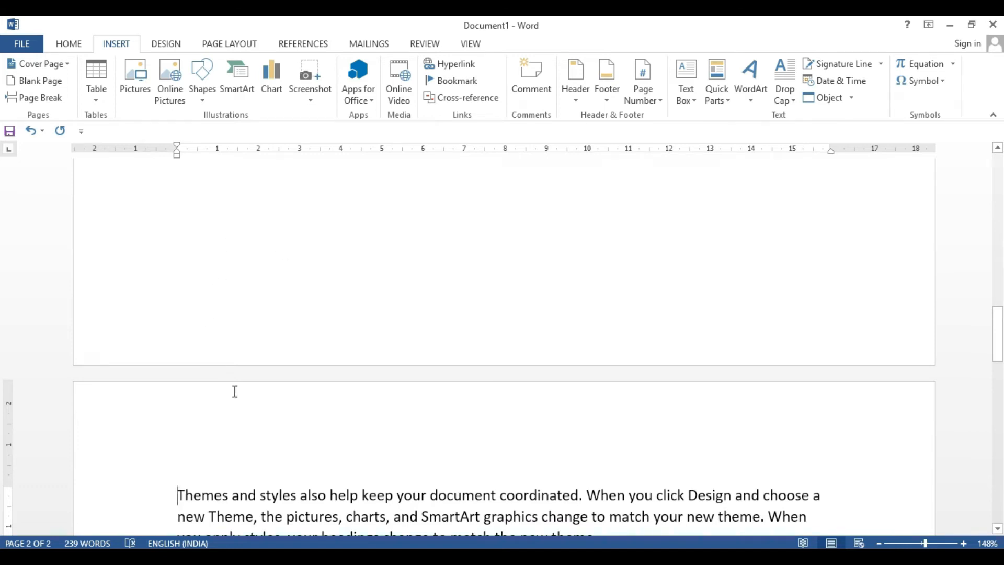
{"action": "scroll", "coordinate": [256, 276], "scroll_direction": "down", "scroll_amount": 5}
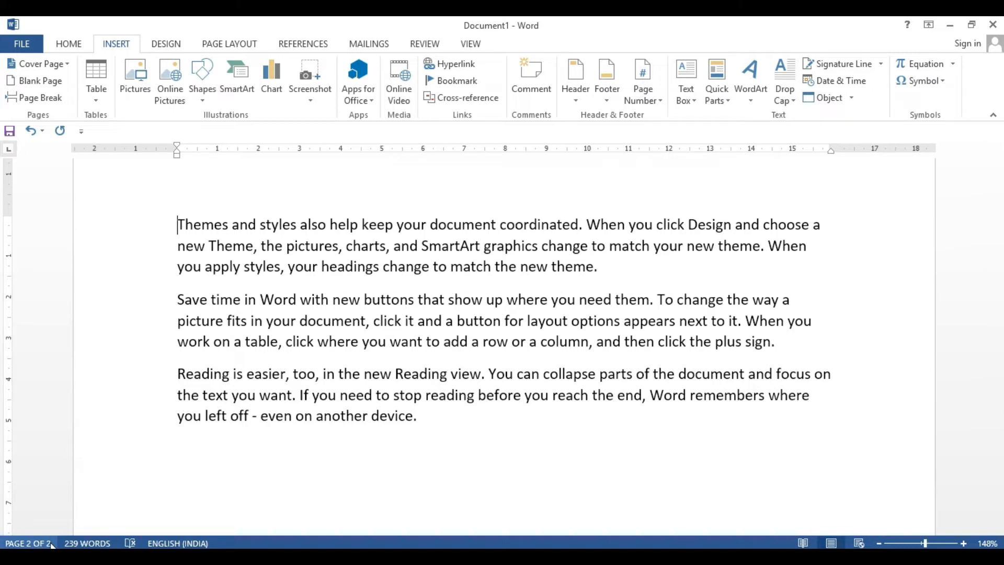
Step: Delete all the sample text on both pages so the document is empty
{"action": "scroll", "coordinate": [312, 369], "scroll_direction": "up", "scroll_amount": 2}
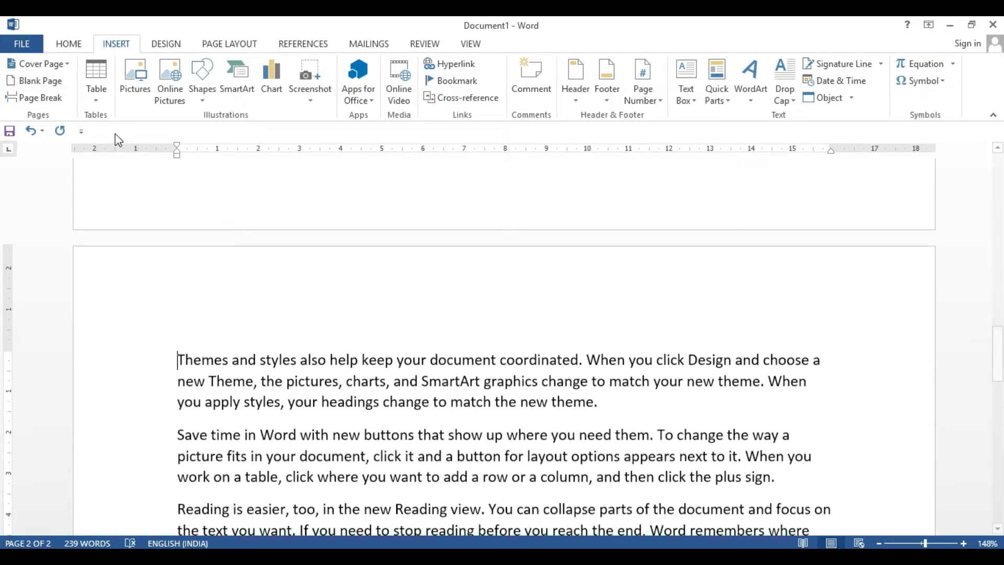
{"action": "scroll", "coordinate": [155, 337], "scroll_direction": "down", "scroll_amount": 2}
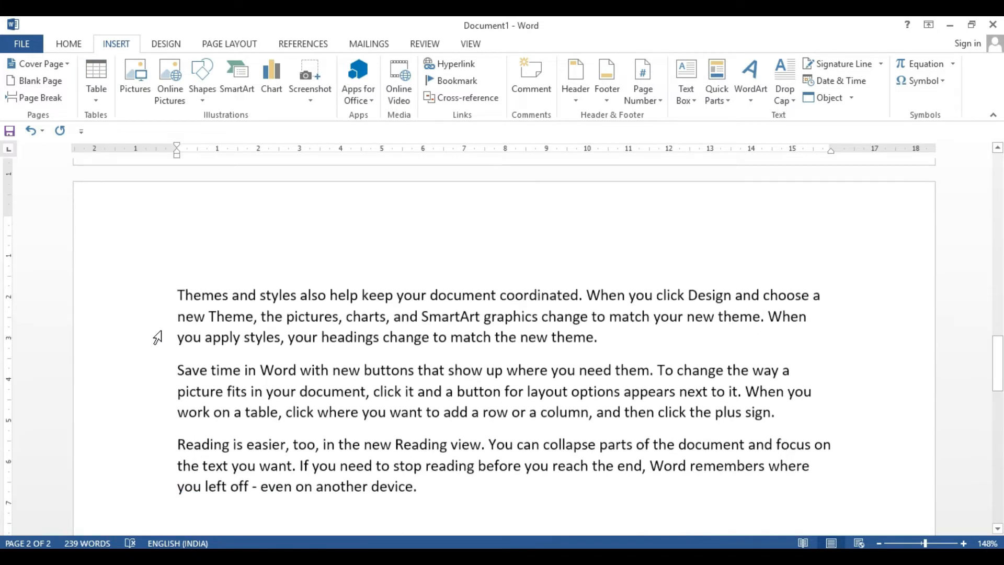
{"action": "triple_click", "coordinate": [156, 337]}
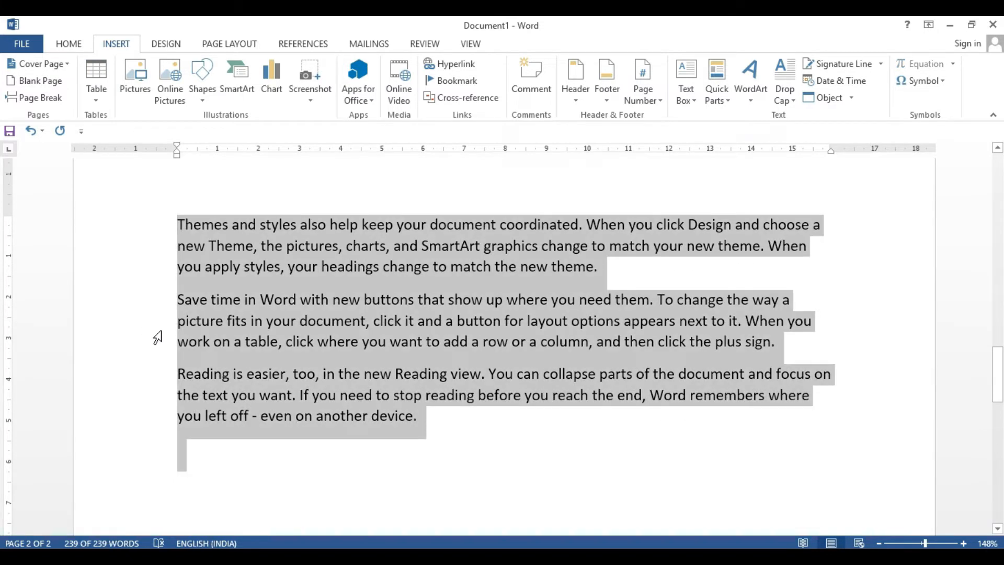
{"action": "key", "text": "Delete"}
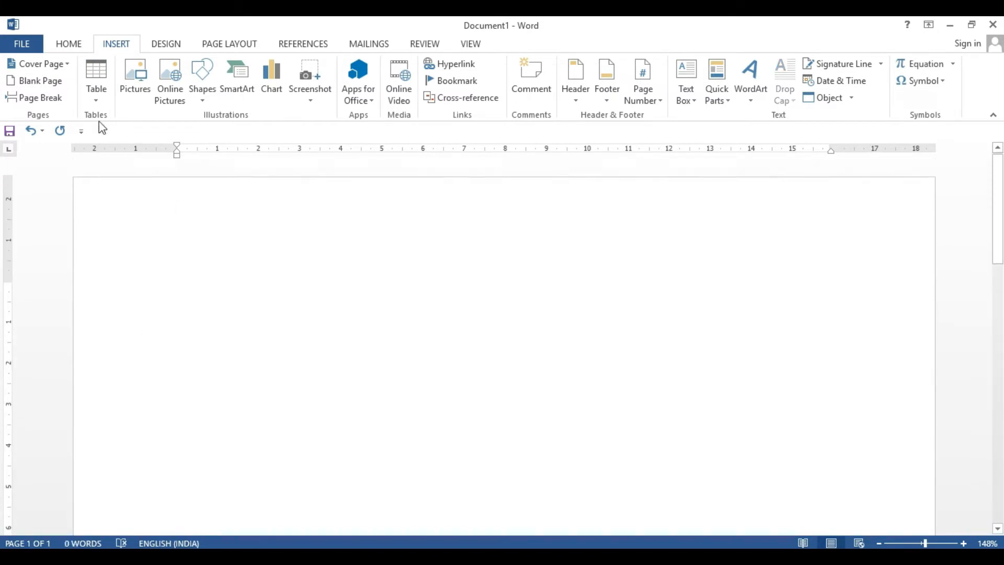
Step: Insert a table with two columns and three rows in the empty document
{"action": "left_click", "coordinate": [97, 103]}
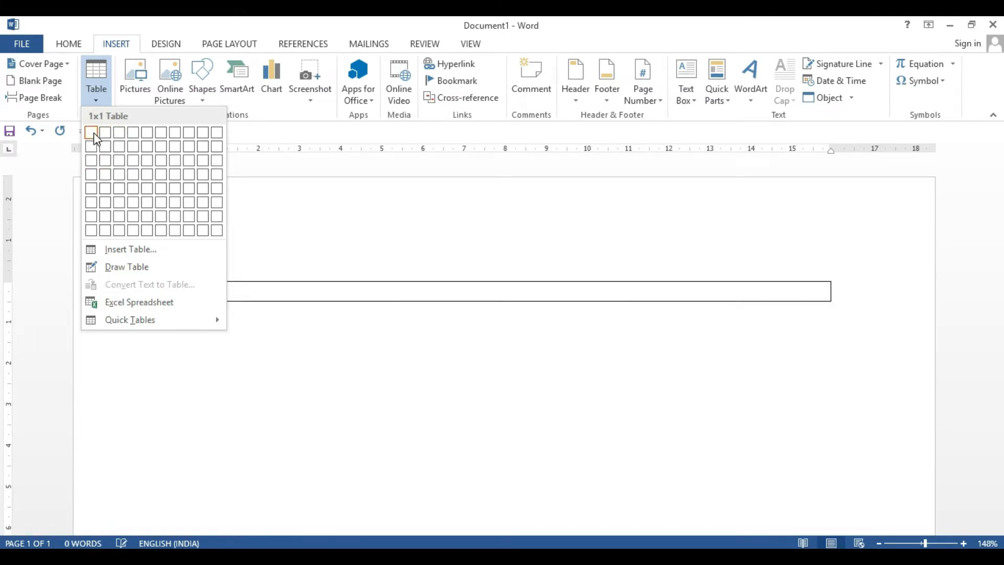
{"action": "left_click", "coordinate": [111, 162]}
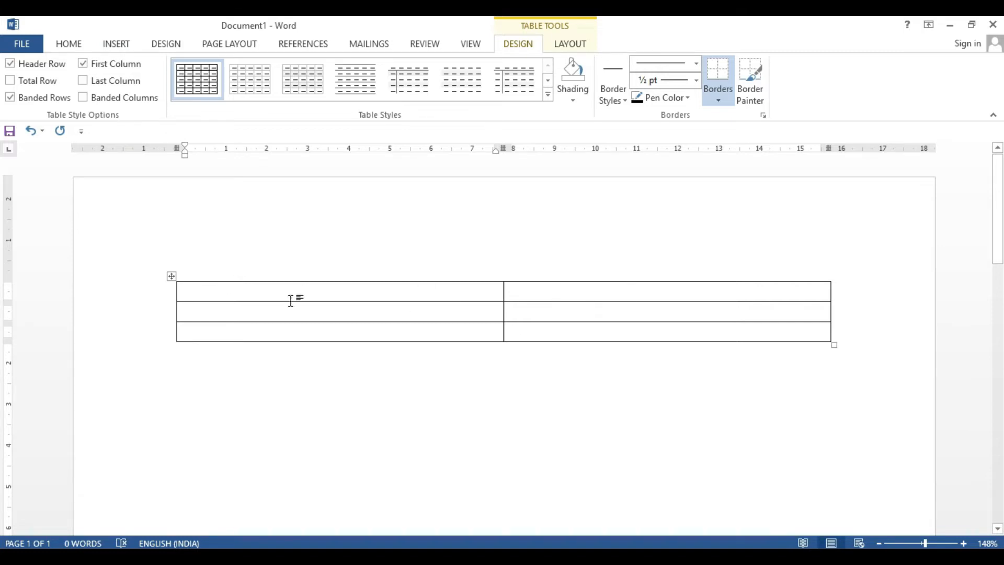
Step: Select each first-column cell of the table in turn to examine its rows
{"action": "left_click", "coordinate": [176, 293]}
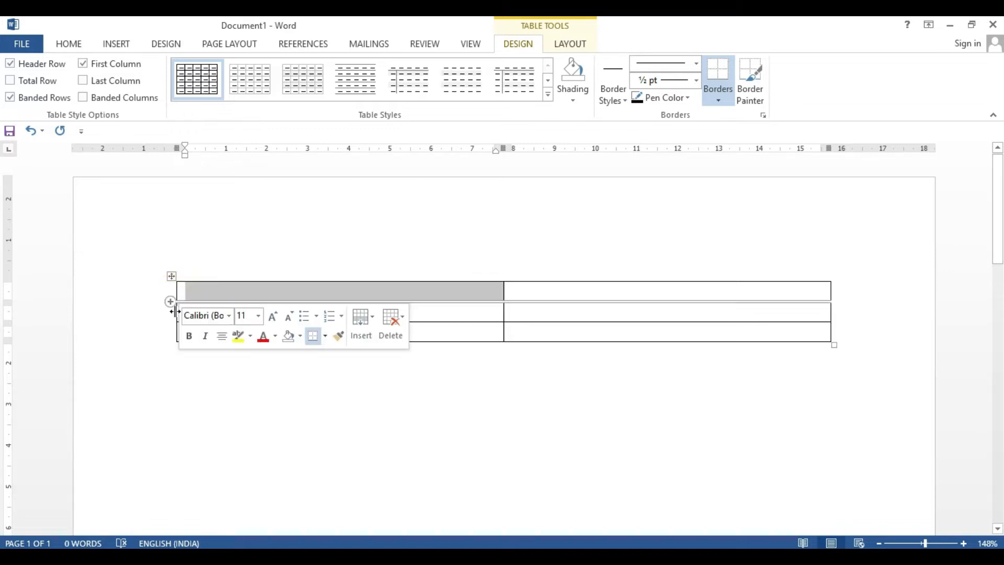
{"action": "left_click", "coordinate": [174, 312]}
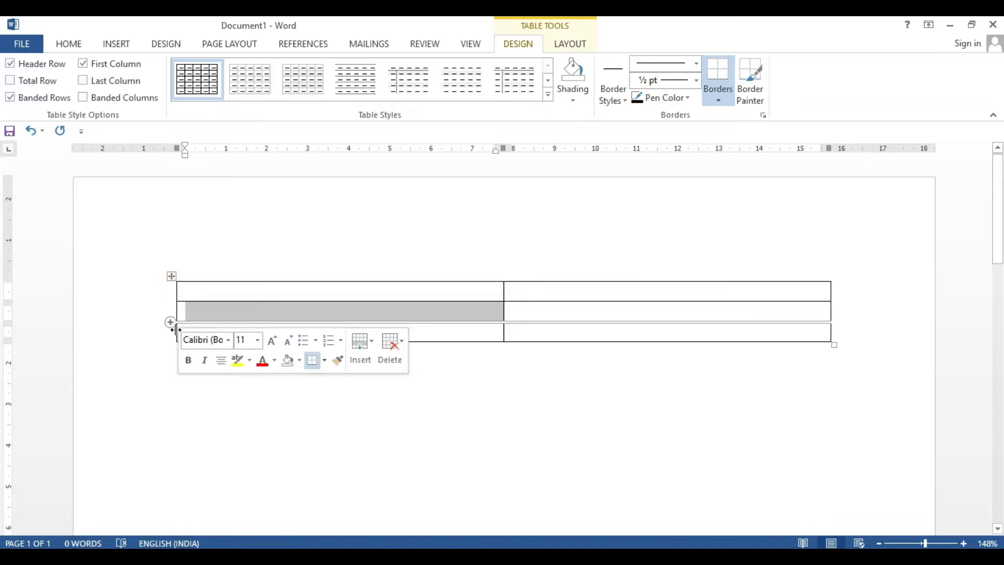
{"action": "left_click", "coordinate": [178, 338]}
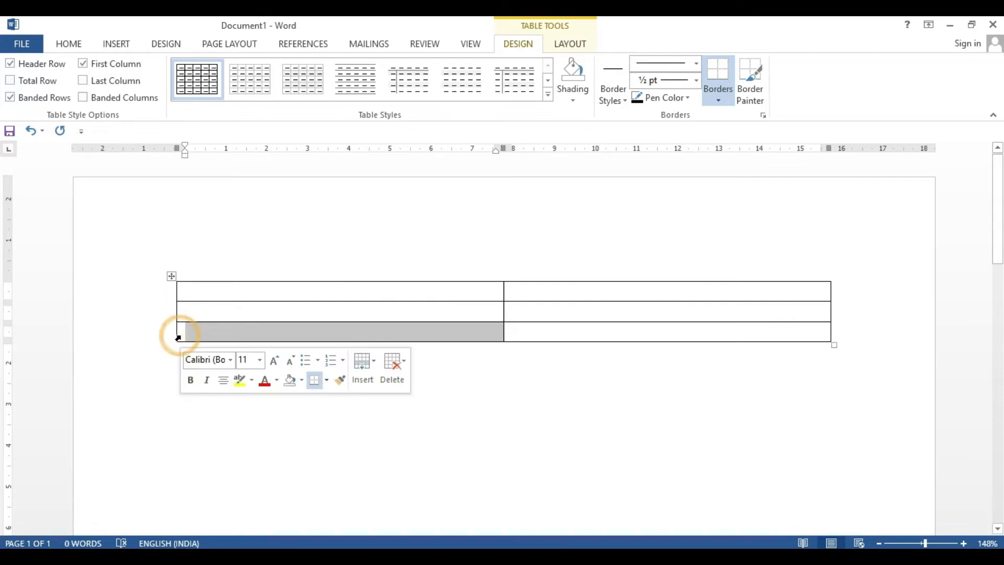
{"action": "left_click", "coordinate": [545, 358]}
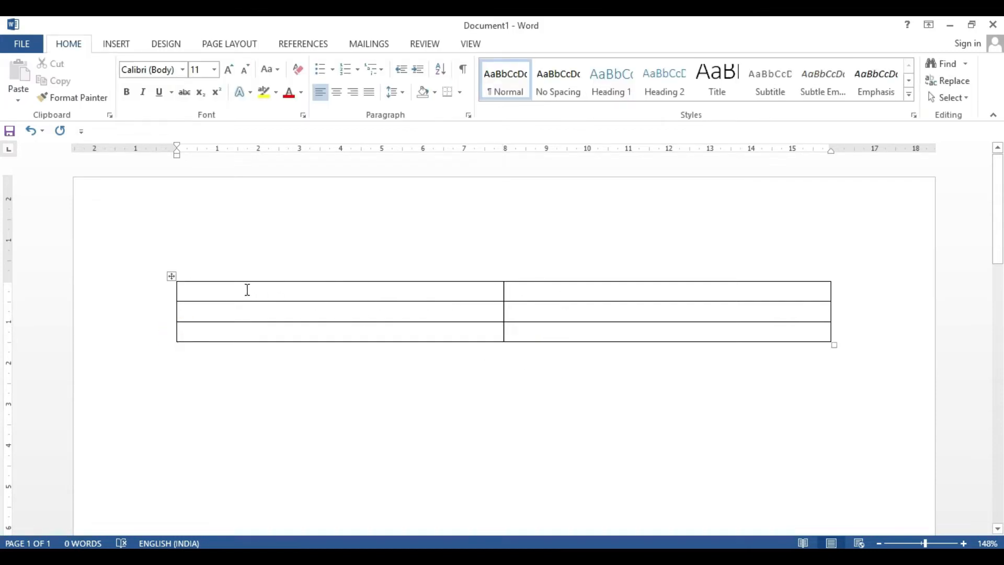
Step: Fill the table's header row with "Name" in the first column and "class" in the second
{"action": "left_click", "coordinate": [342, 291]}
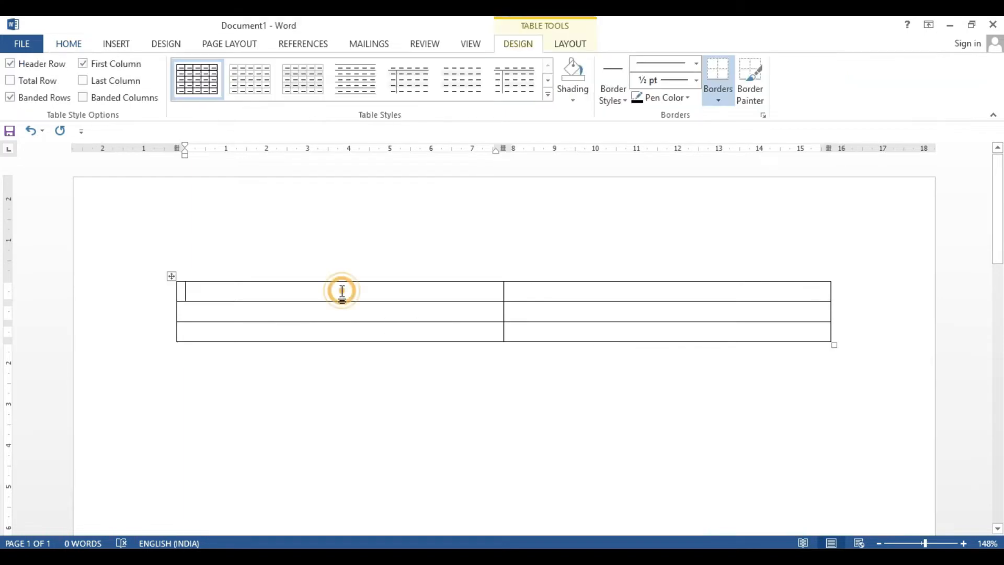
{"action": "type", "text": "name"}
{"action": "key", "text": "Tab"}
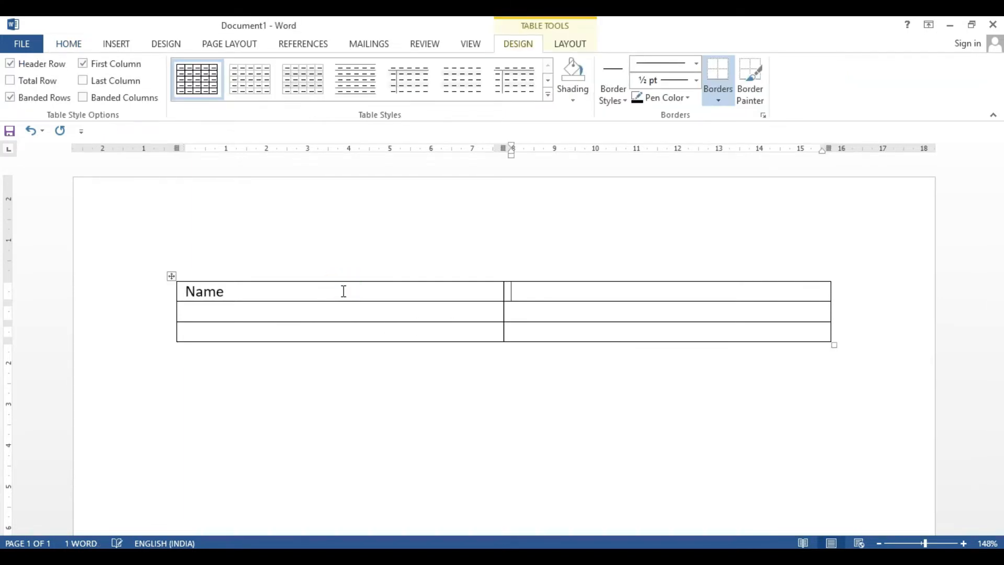
{"action": "type", "text": "class"}
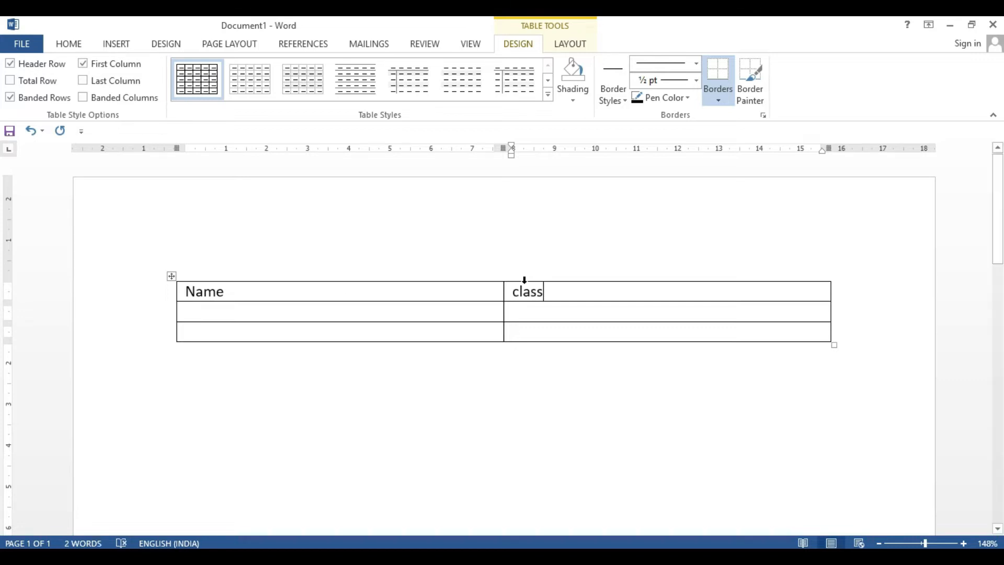
{"action": "left_click", "coordinate": [255, 317]}
{"action": "left_click", "coordinate": [114, 43]}
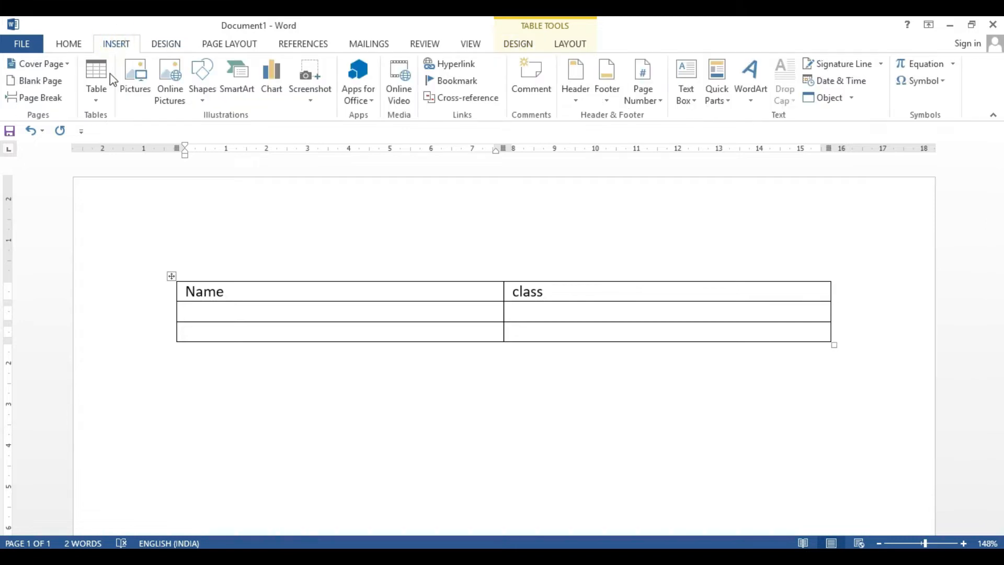
{"action": "left_click", "coordinate": [90, 101]}
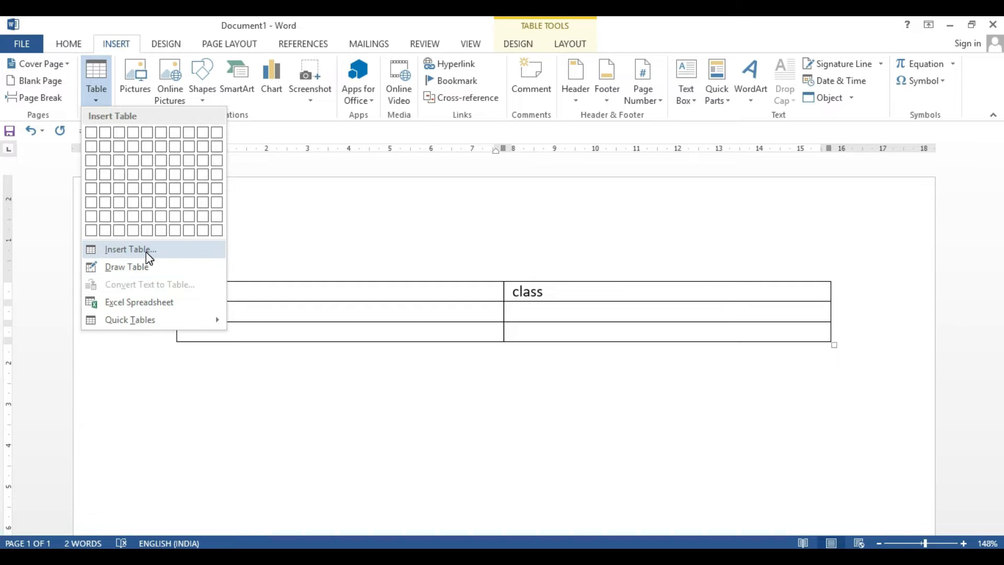
{"action": "left_click", "coordinate": [256, 363]}
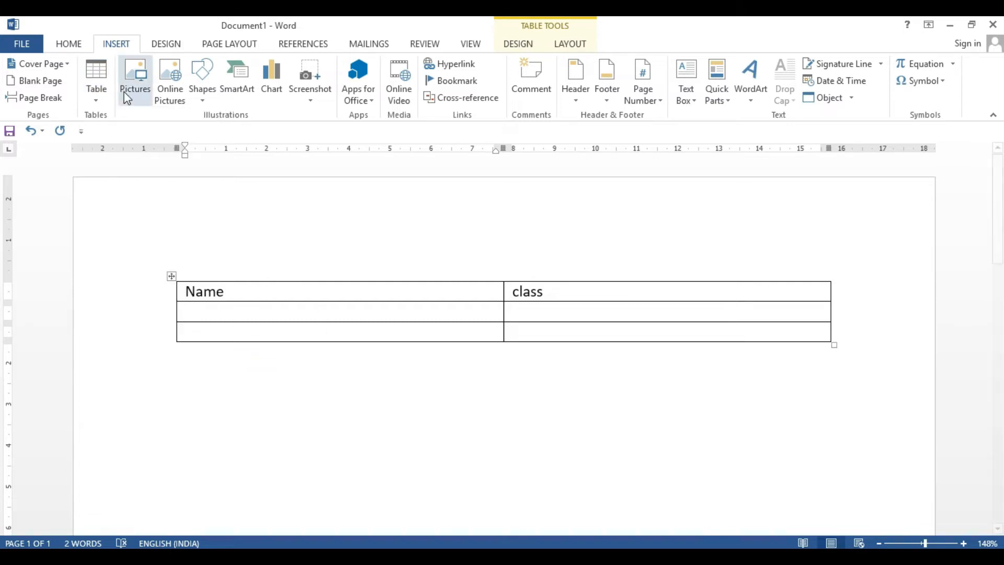
{"action": "left_click", "coordinate": [96, 86]}
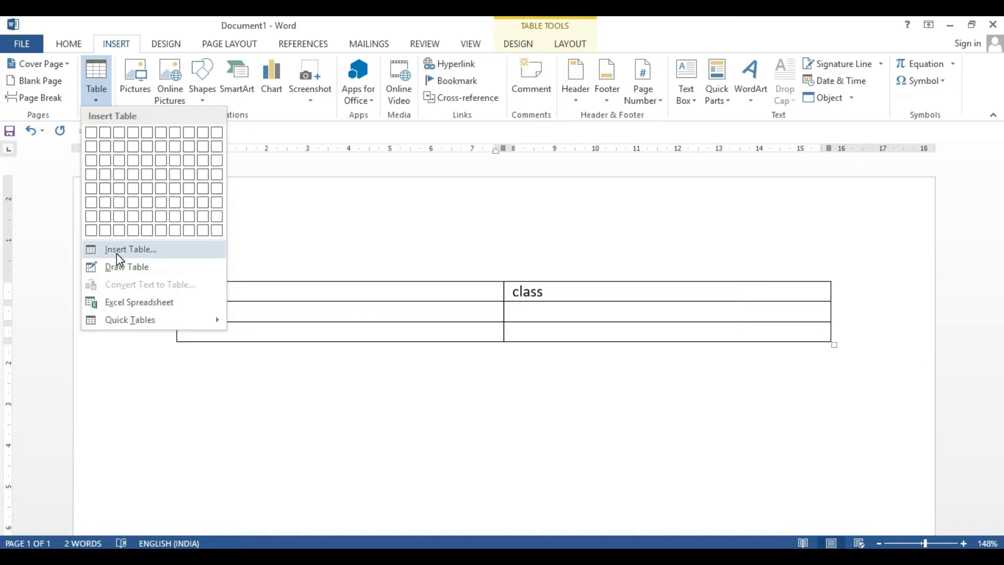
{"action": "left_click", "coordinate": [235, 392]}
Step: Add an empty line below the first table and insert a second table there with 2 columns and 3 rows
{"action": "left_click", "coordinate": [214, 372]}
{"action": "key", "text": "Return"}
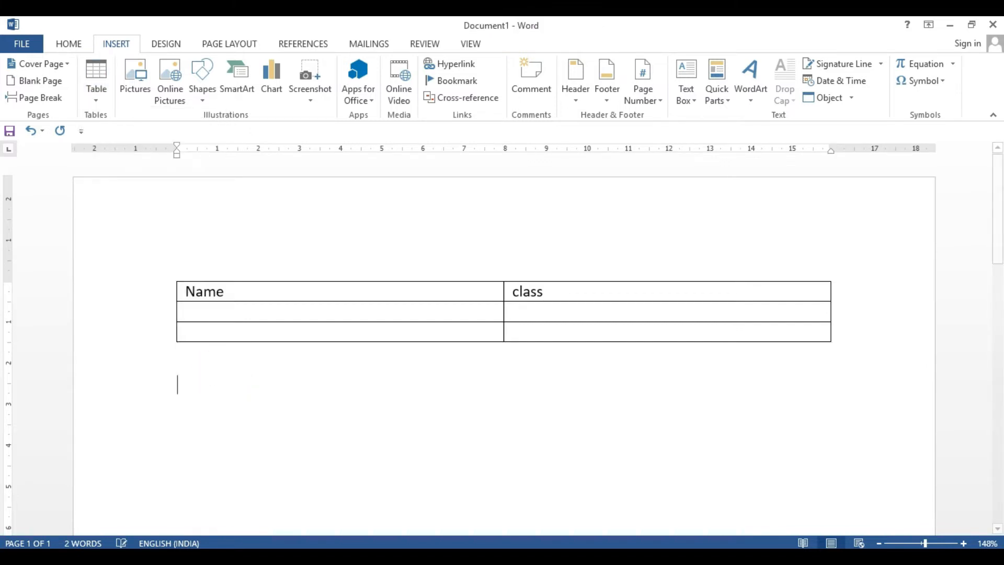
{"action": "left_click", "coordinate": [97, 96]}
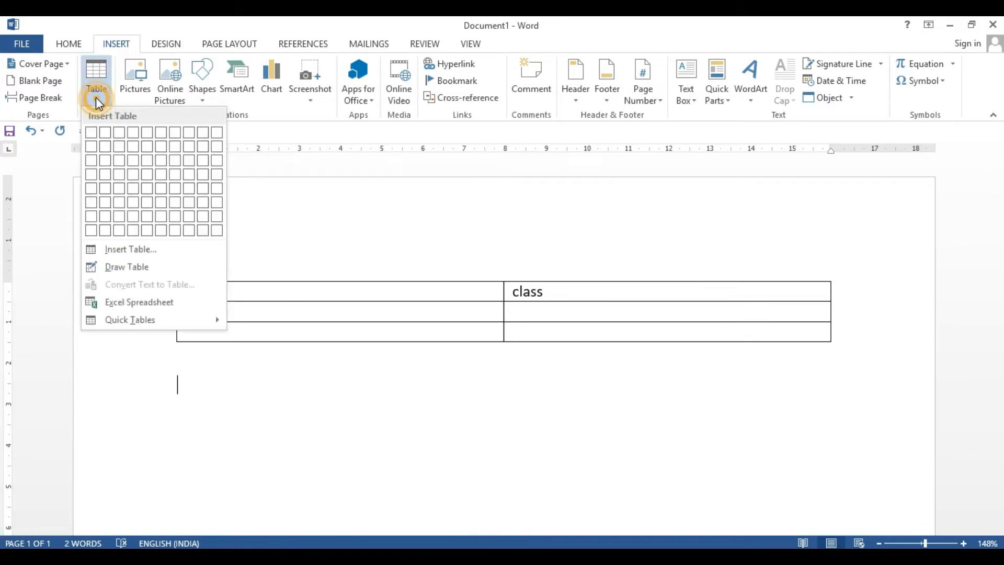
{"action": "left_click", "coordinate": [115, 250]}
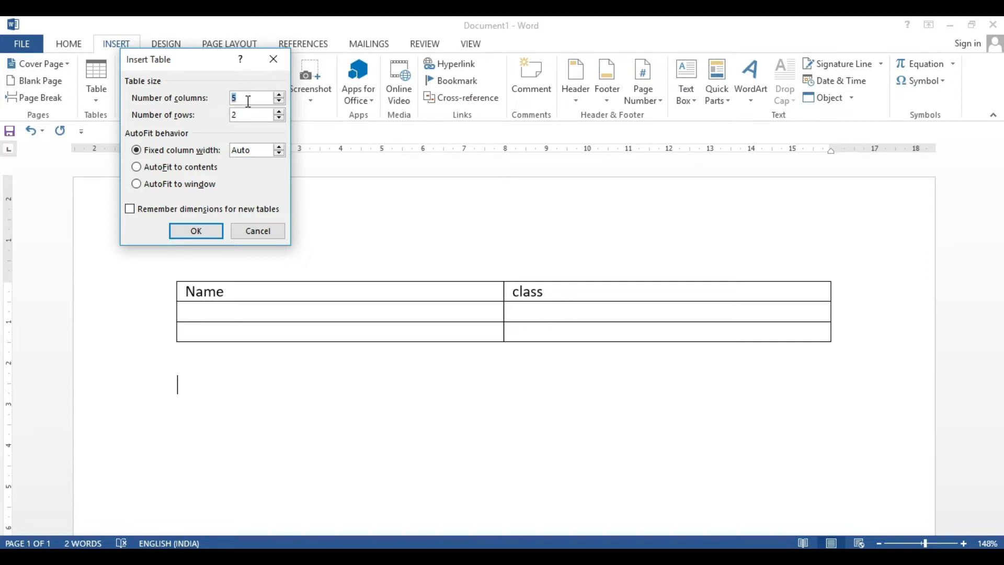
{"action": "key", "text": "BackSpace"}
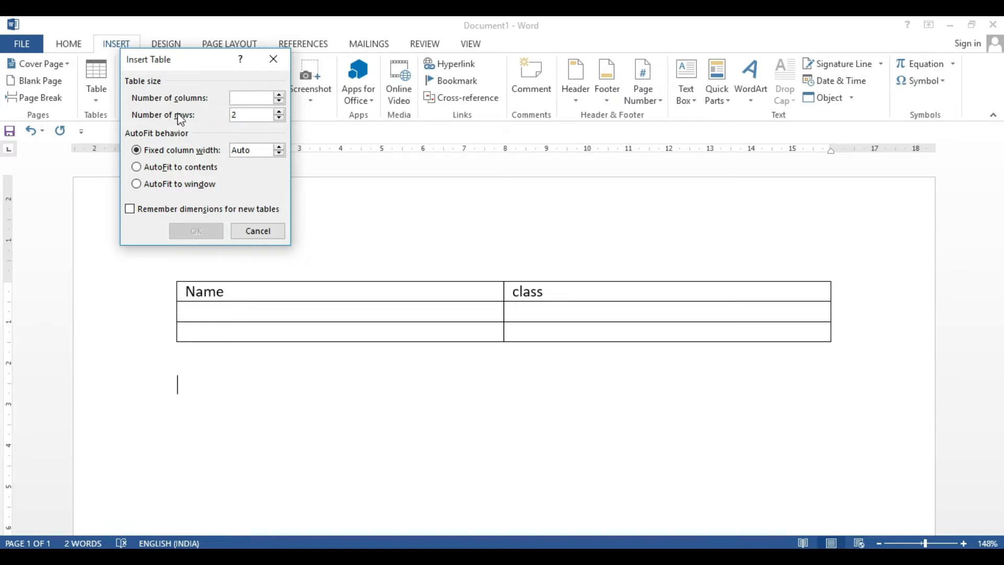
{"action": "left_click", "coordinate": [241, 115]}
{"action": "key", "text": "BackSpace"}
{"action": "left_click", "coordinate": [239, 98]}
{"action": "type", "text": "2"}
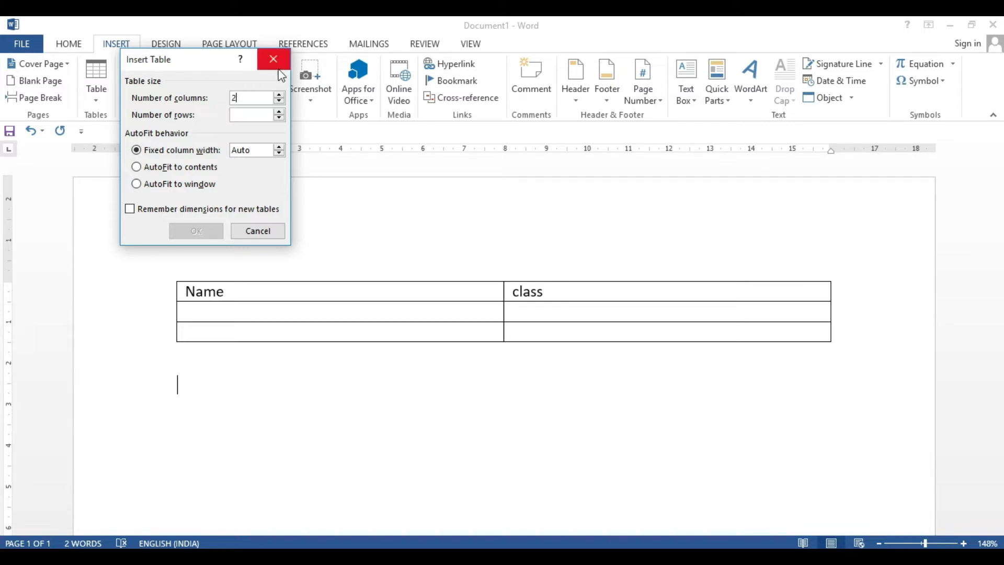
{"action": "left_click", "coordinate": [237, 116]}
{"action": "type", "text": "3"}
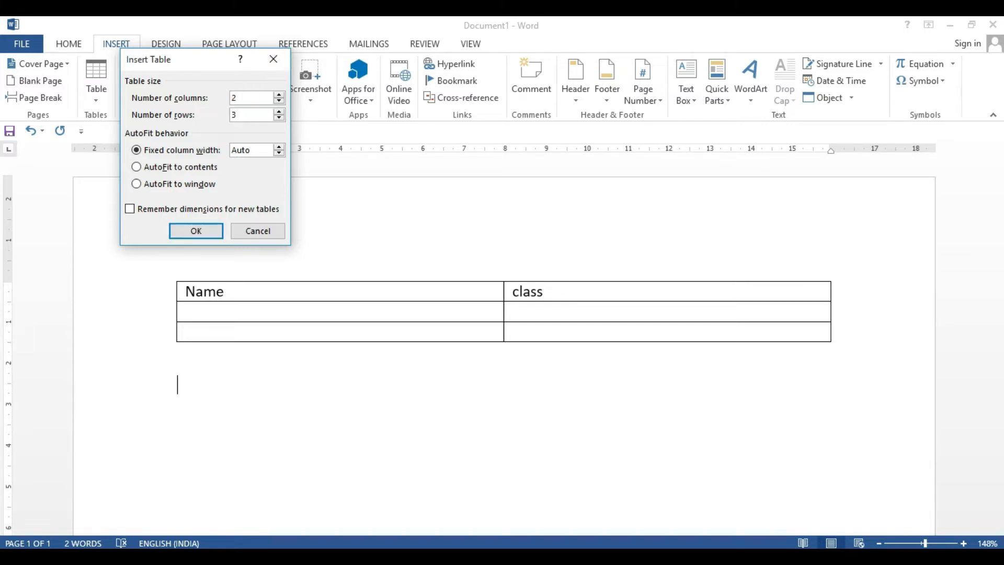
{"action": "left_click", "coordinate": [236, 99]}
{"action": "left_click", "coordinate": [195, 233]}
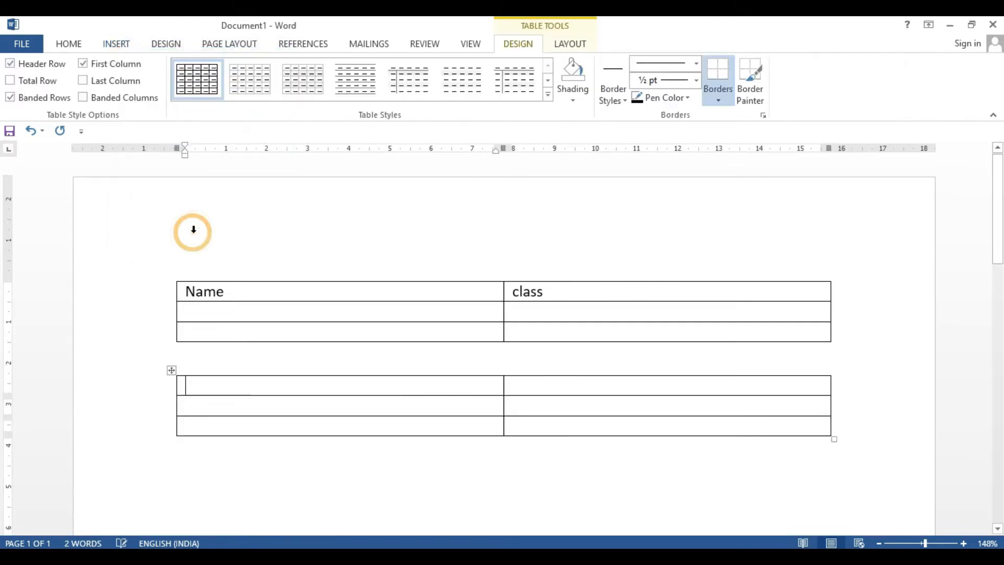
Step: Select the second table's first cell, first row and first column in turn to examine its structure
{"action": "scroll", "coordinate": [303, 354], "scroll_direction": "down", "scroll_amount": 3}
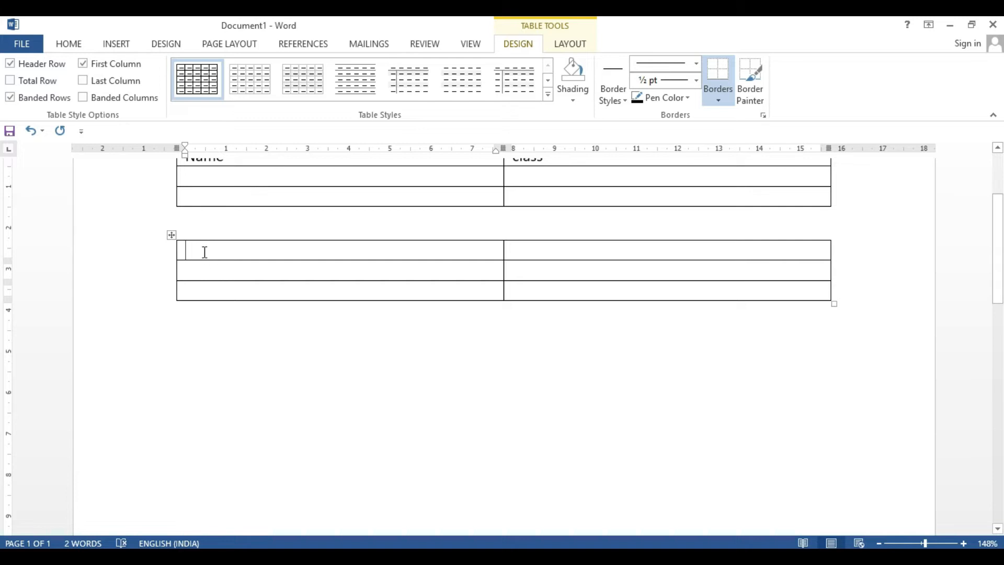
{"action": "left_click", "coordinate": [178, 252]}
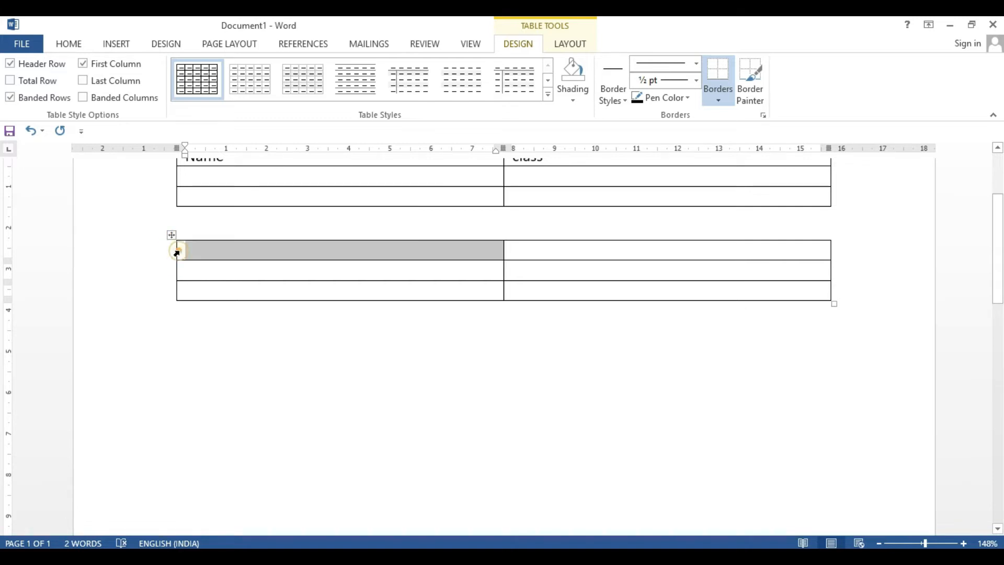
{"action": "left_click", "coordinate": [177, 253]}
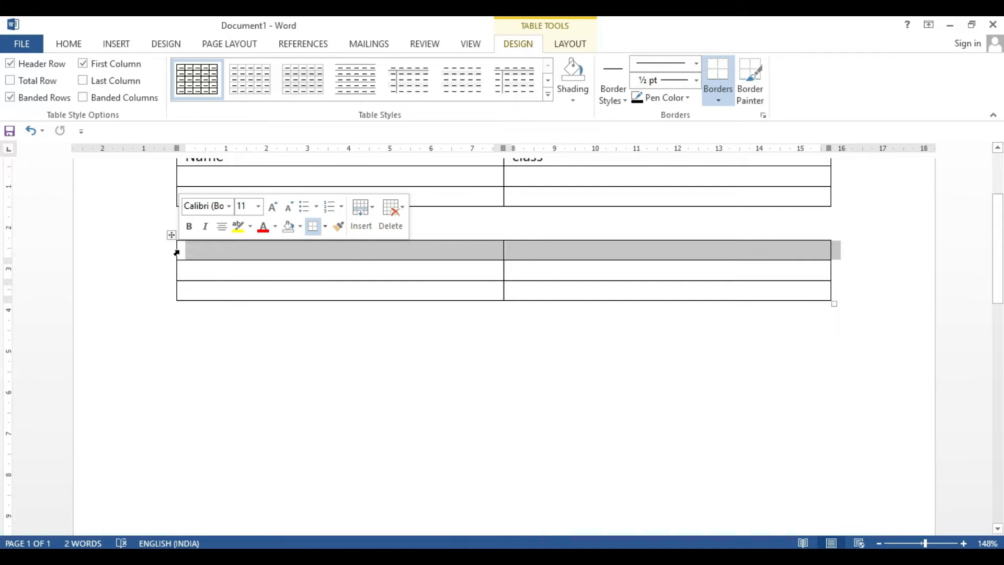
{"action": "left_click", "coordinate": [279, 312]}
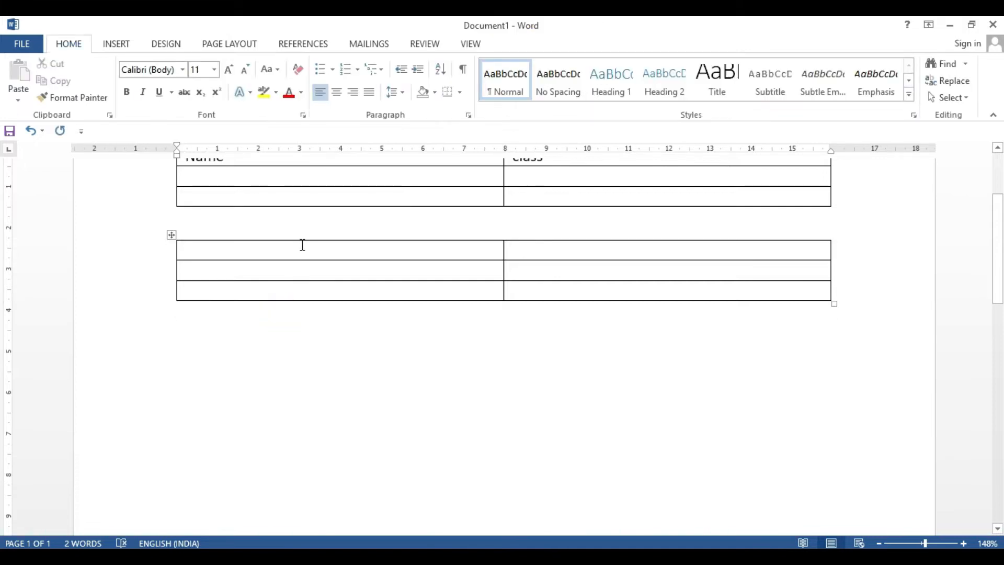
{"action": "left_click", "coordinate": [298, 235]}
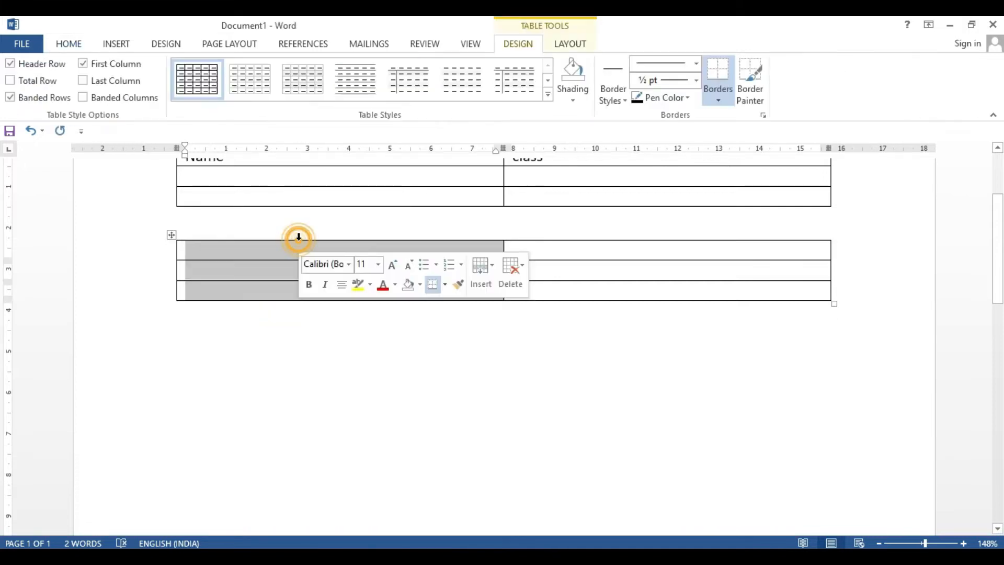
{"action": "left_click", "coordinate": [347, 332]}
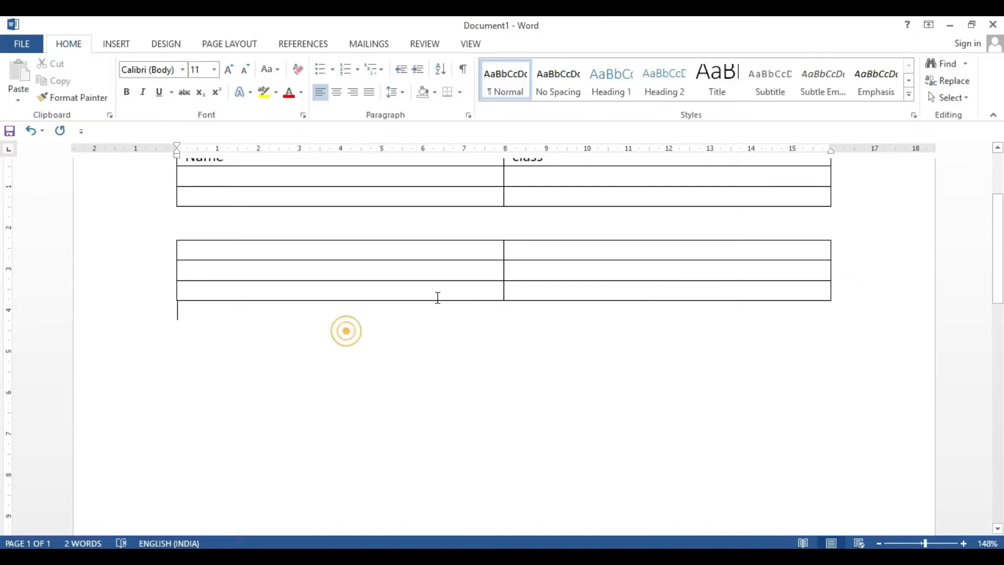
{"action": "left_click", "coordinate": [589, 275]}
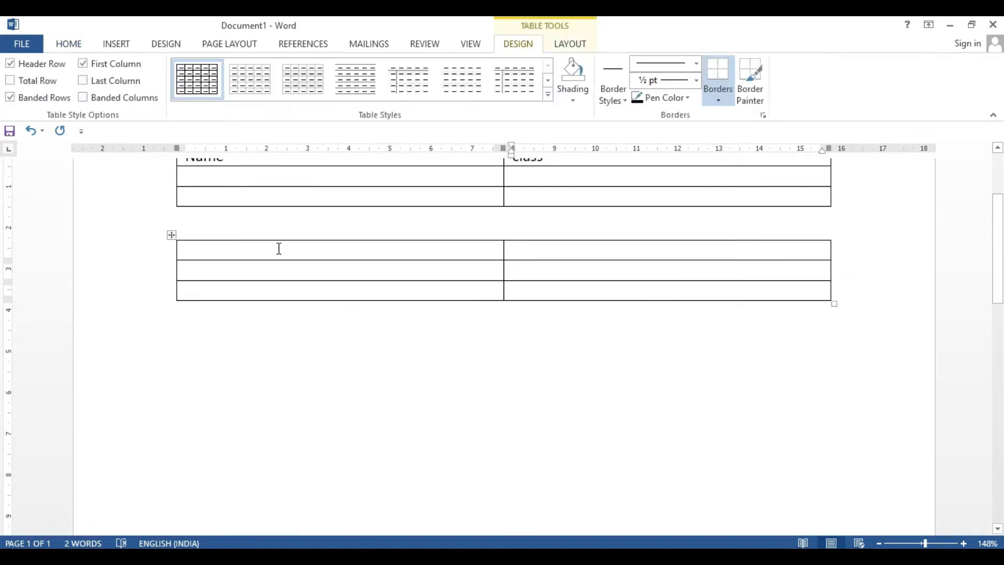
{"action": "left_click", "coordinate": [117, 43]}
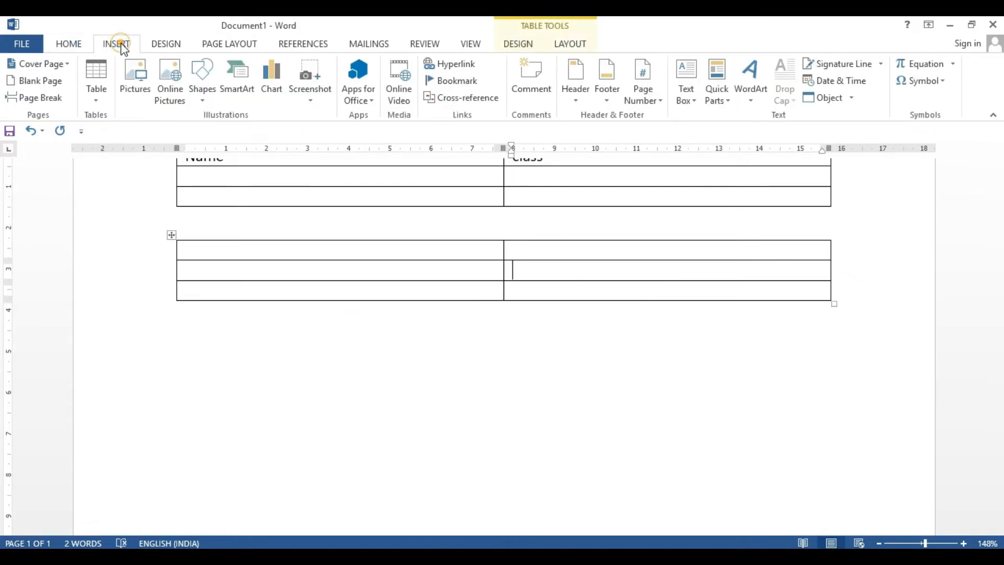
{"action": "left_click", "coordinate": [104, 95]}
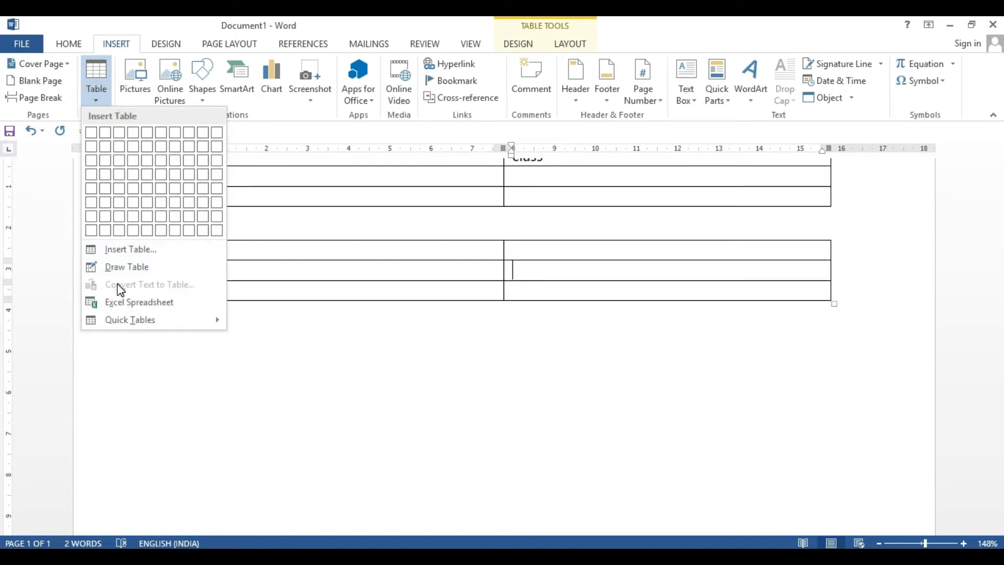
{"action": "left_click", "coordinate": [443, 346]}
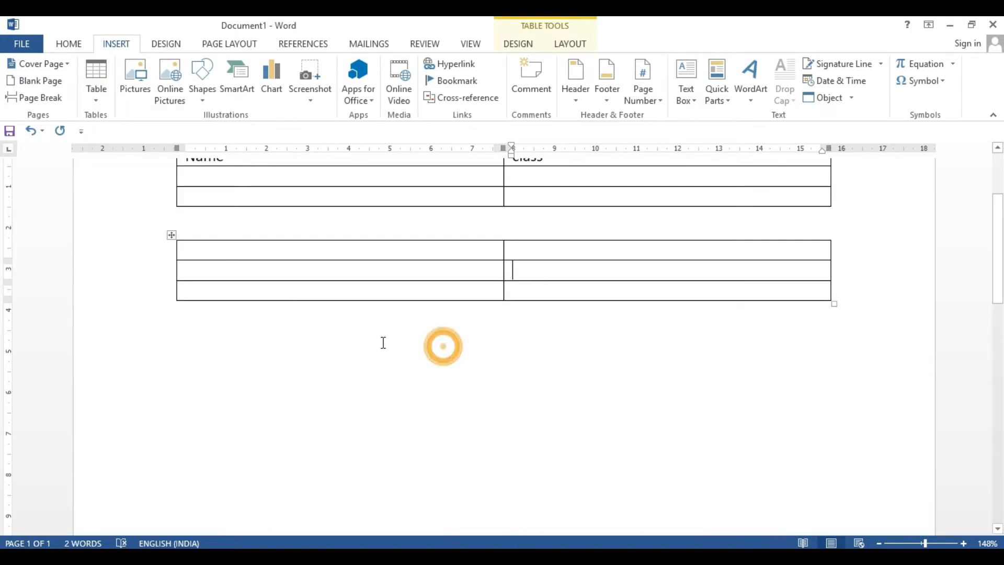
Step: Add an empty line below the second table
{"action": "left_click", "coordinate": [202, 342]}
{"action": "key", "text": "Return"}
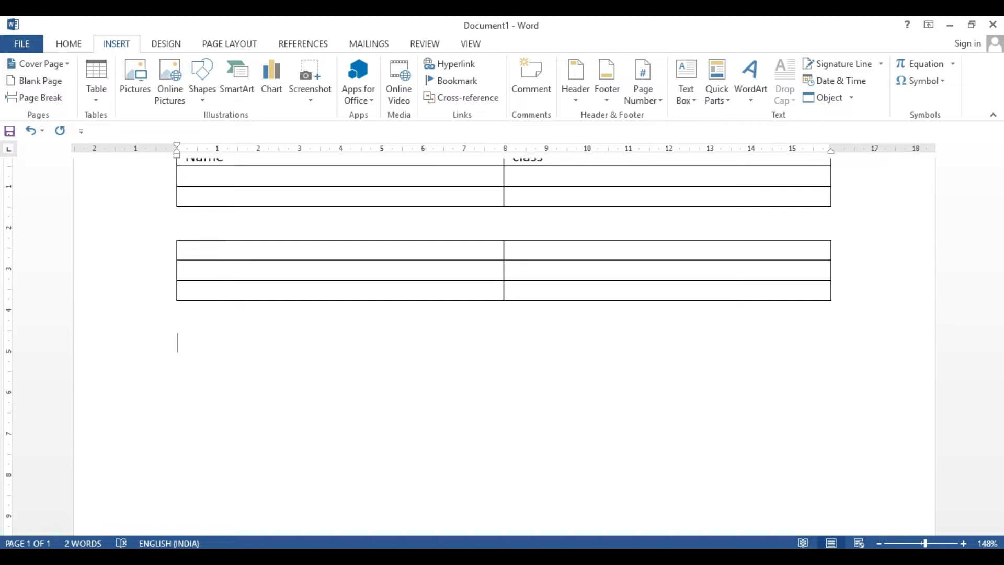
Step: Generate one paragraph containing one sentence of sample text below the second table with =rand(1,1)
{"action": "type", "text": "=rand"}
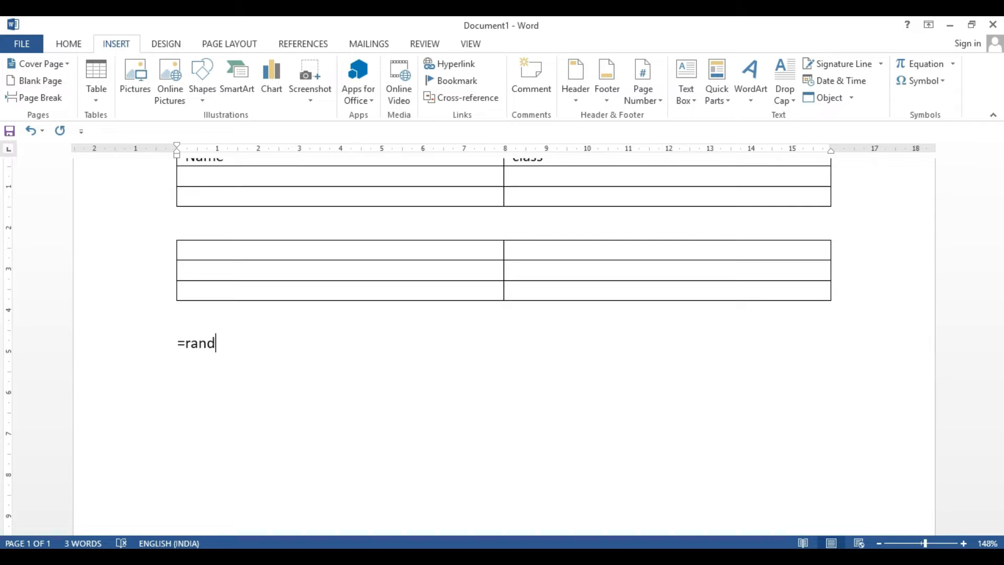
{"action": "type", "text": "()"}
{"action": "type", "text": "1,1"}
{"action": "key", "text": "Return"}
{"action": "key", "text": "BackSpace"}
{"action": "key", "text": "Return"}
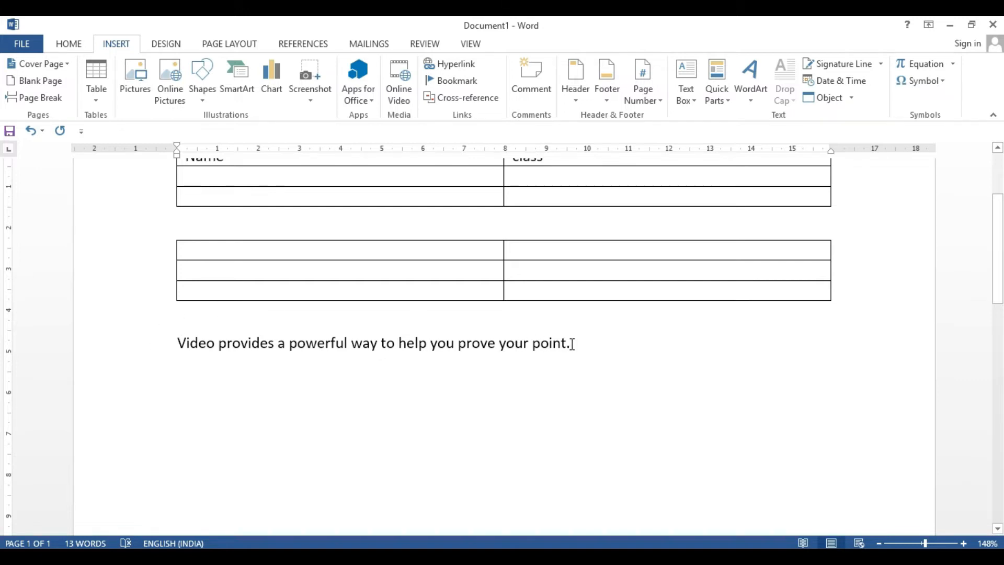
Step: Convert the sample sentence into a table with 2 columns, separating the text at paragraphs
{"action": "left_click_drag", "start_coordinate": [177, 343], "coordinate": [573, 358]}
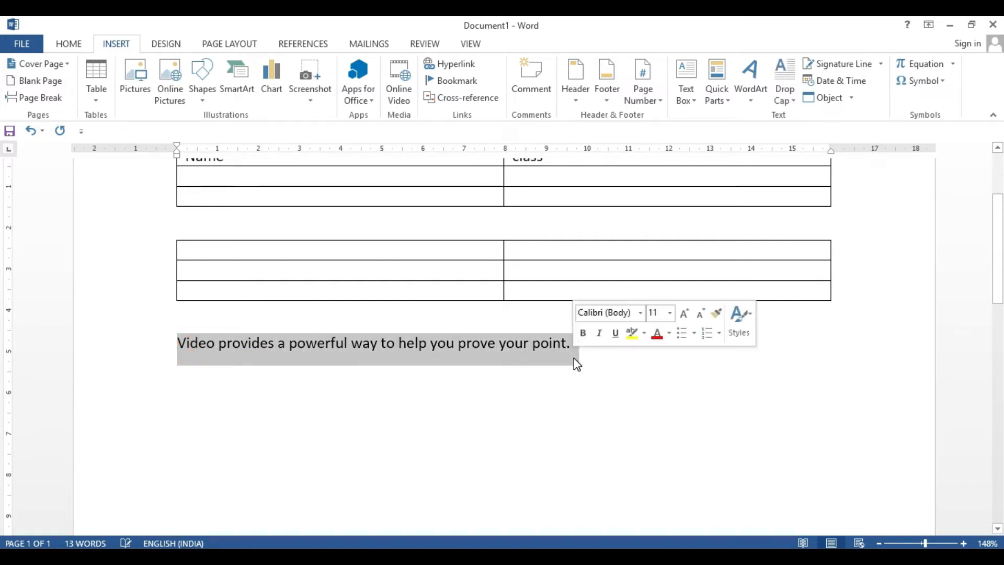
{"action": "left_click", "coordinate": [101, 99]}
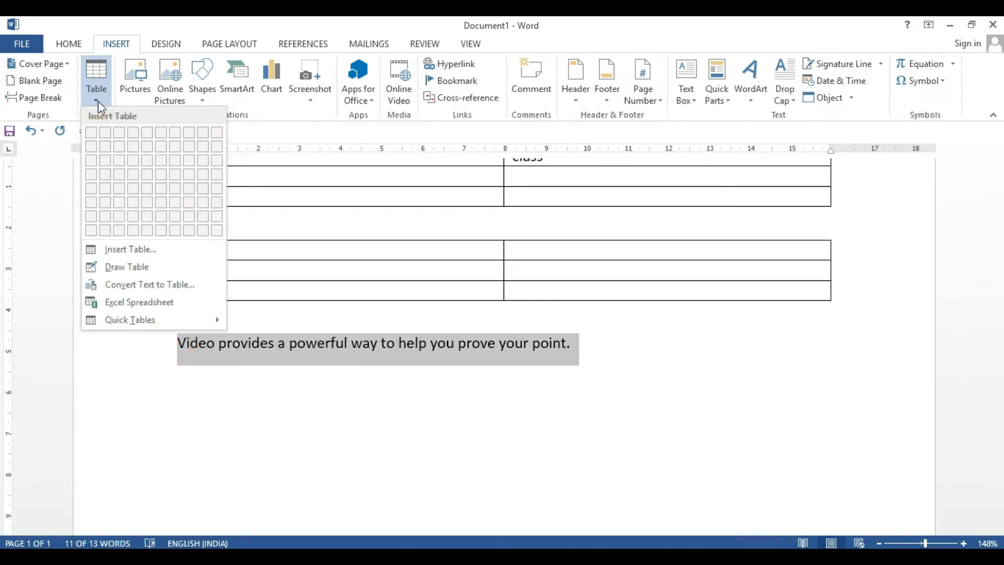
{"action": "left_click", "coordinate": [111, 283]}
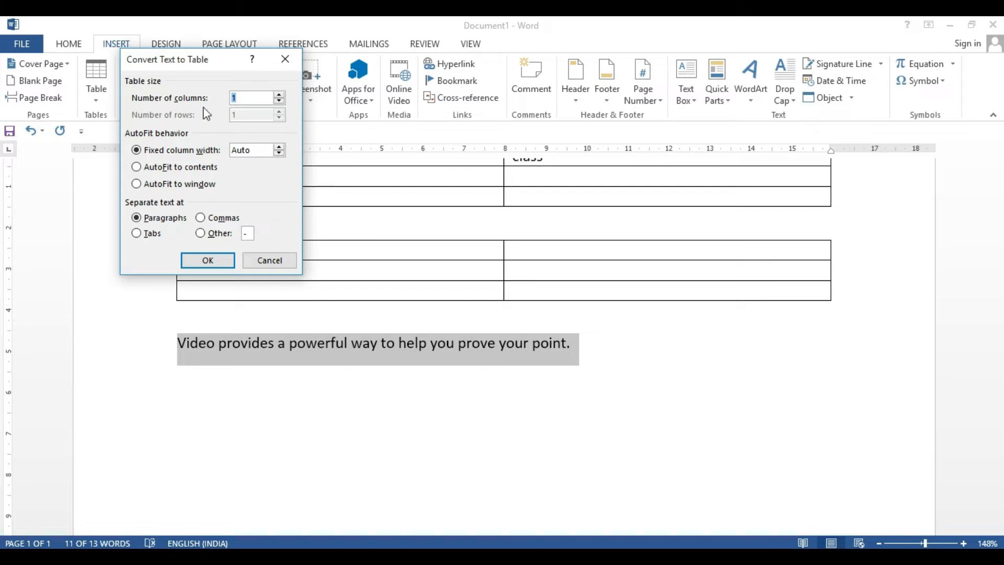
{"action": "left_click", "coordinate": [245, 96]}
{"action": "key", "text": "BackSpace"}
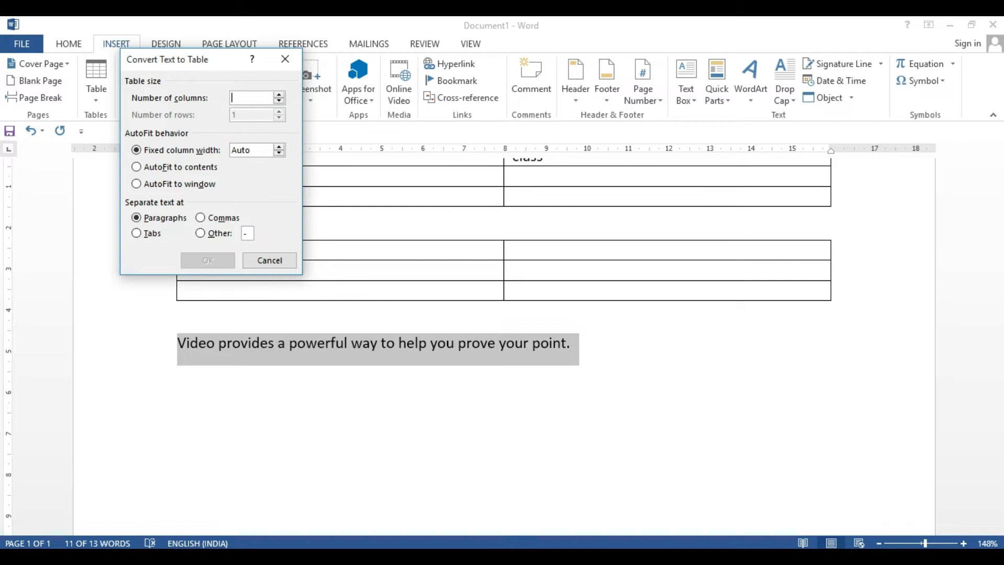
{"action": "type", "text": "2"}
{"action": "key", "text": "BackSpace"}
{"action": "type", "text": "2"}
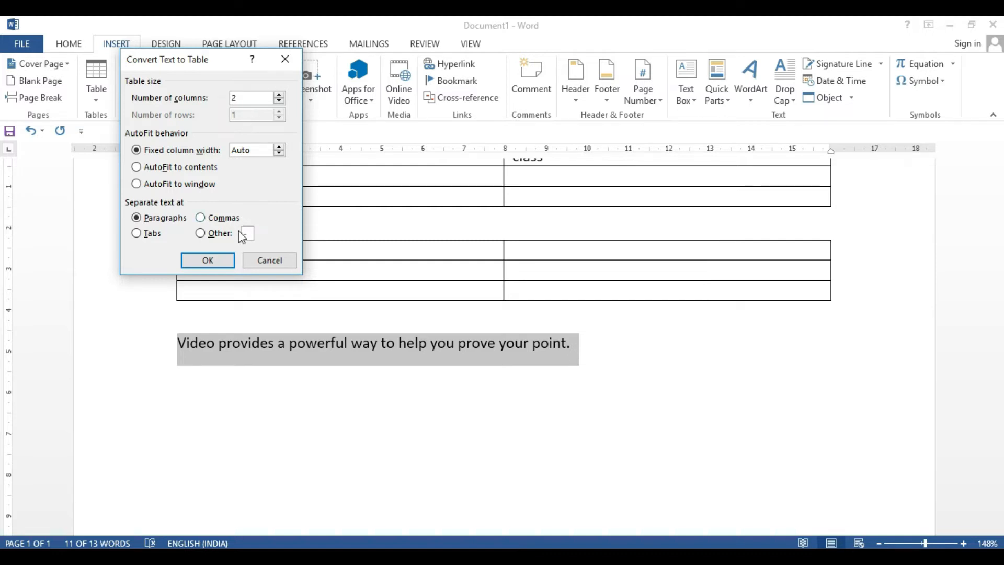
{"action": "left_click", "coordinate": [208, 259]}
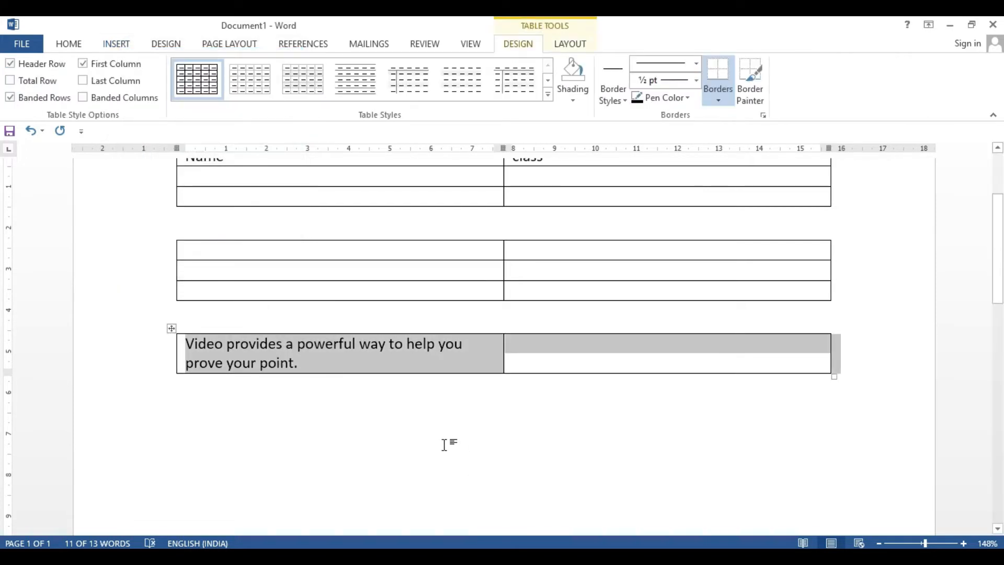
Step: Add an empty line below the converted text table and insert an Excel spreadsheet there
{"action": "left_click", "coordinate": [373, 398]}
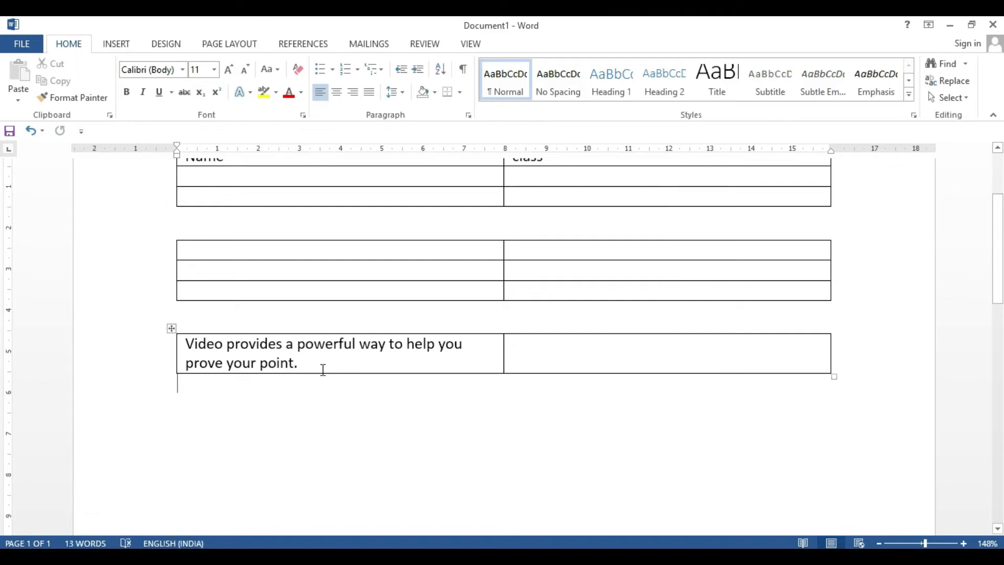
{"action": "left_click", "coordinate": [194, 342]}
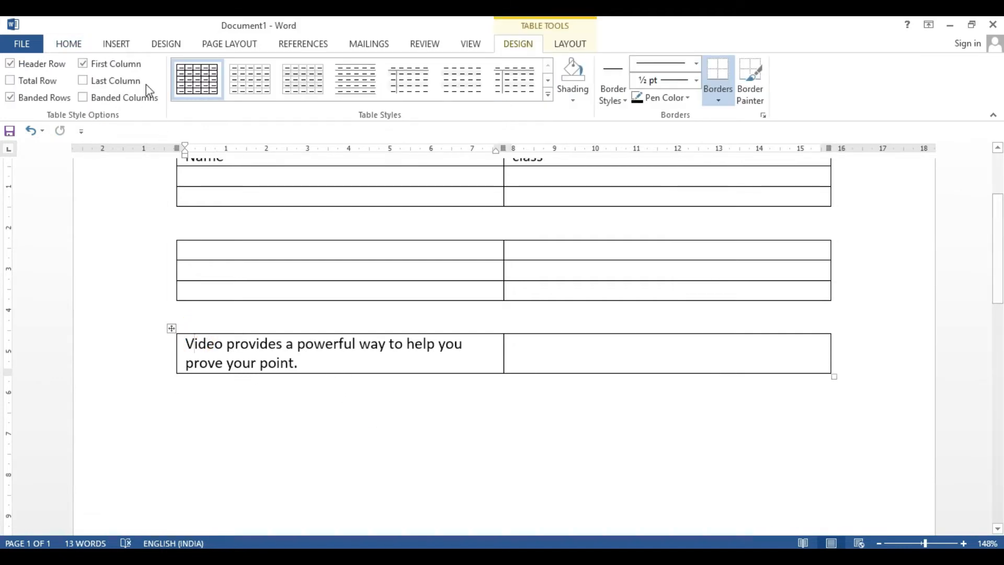
{"action": "left_click", "coordinate": [116, 44]}
{"action": "left_click", "coordinate": [89, 92]}
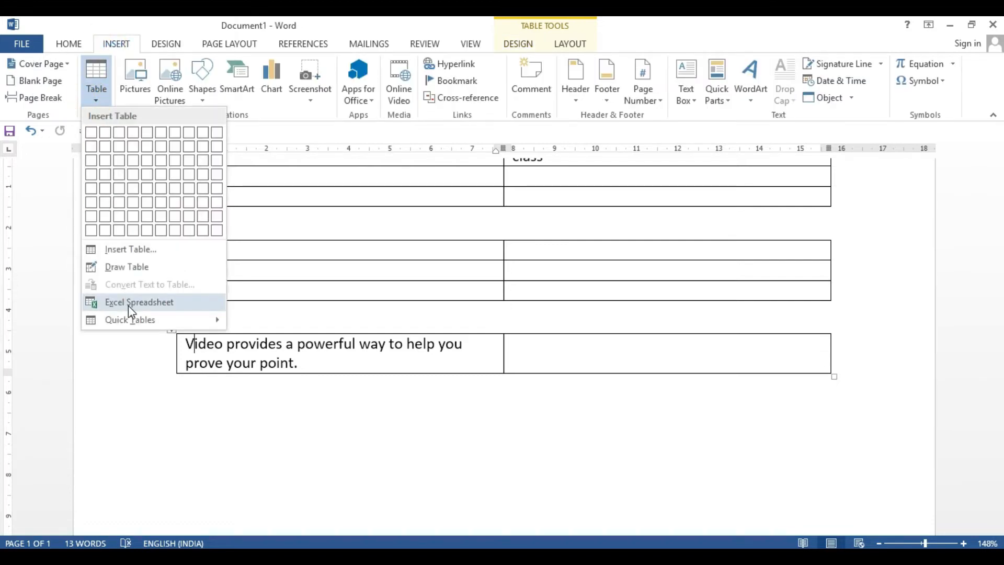
{"action": "left_click", "coordinate": [212, 401]}
{"action": "left_click", "coordinate": [212, 400]}
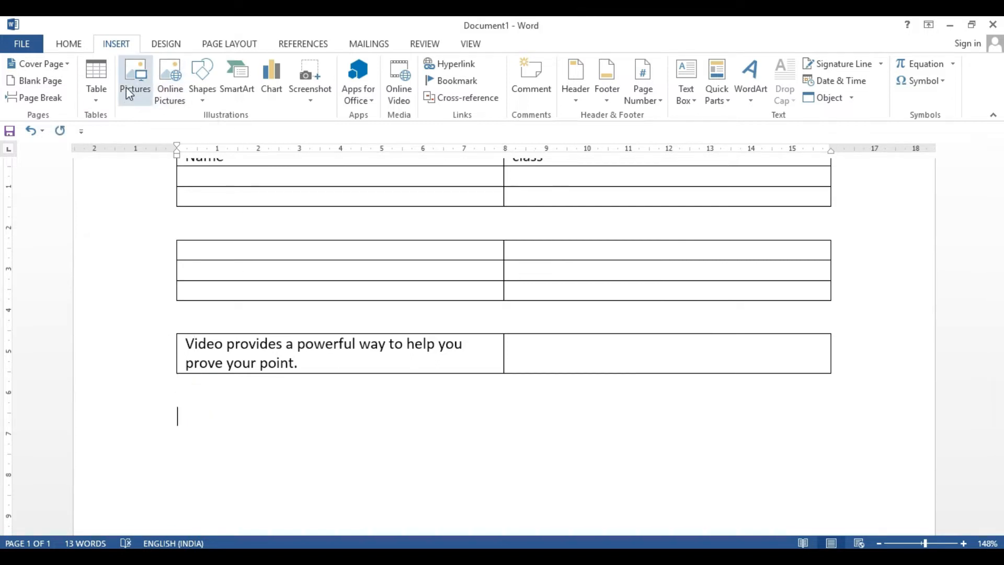
{"action": "left_click", "coordinate": [96, 97]}
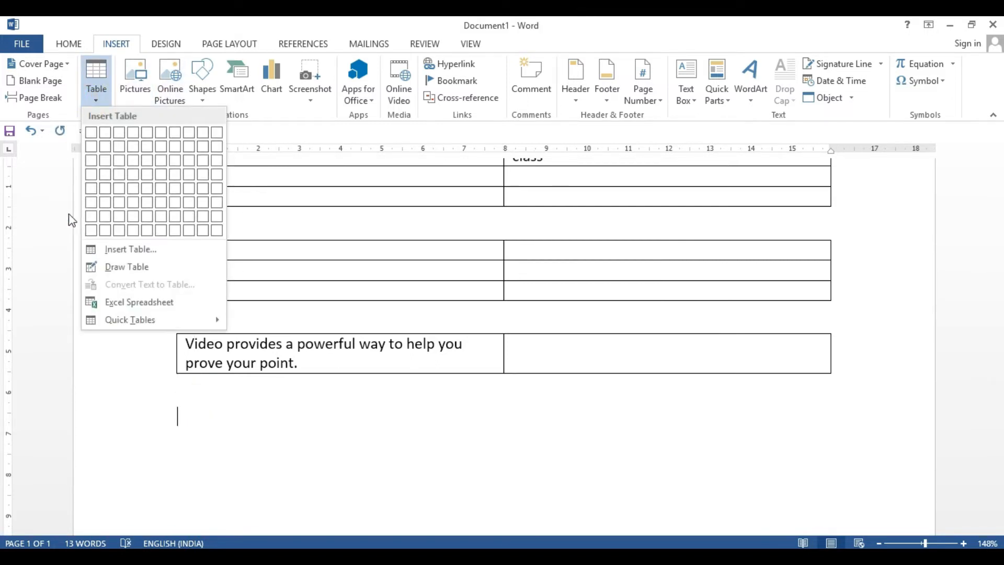
{"action": "left_click", "coordinate": [122, 309]}
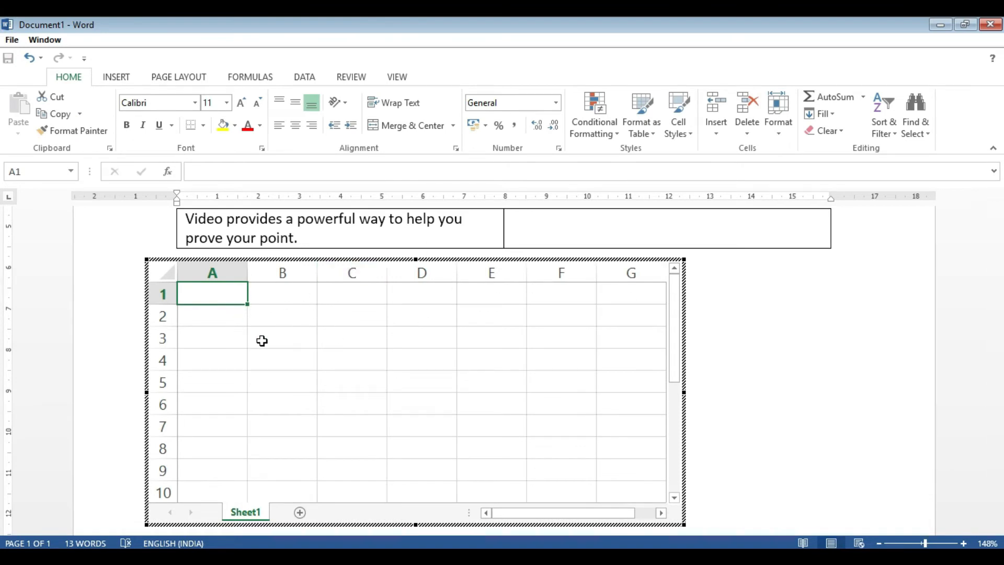
{"action": "scroll", "coordinate": [831, 318], "scroll_direction": "down", "scroll_amount": 2}
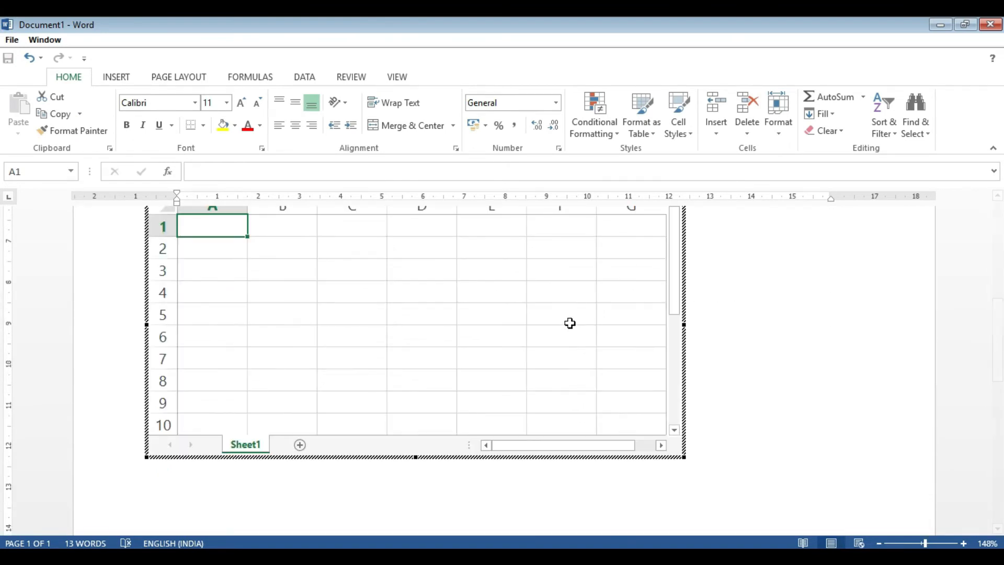
{"action": "scroll", "coordinate": [795, 334], "scroll_direction": "up", "scroll_amount": 2}
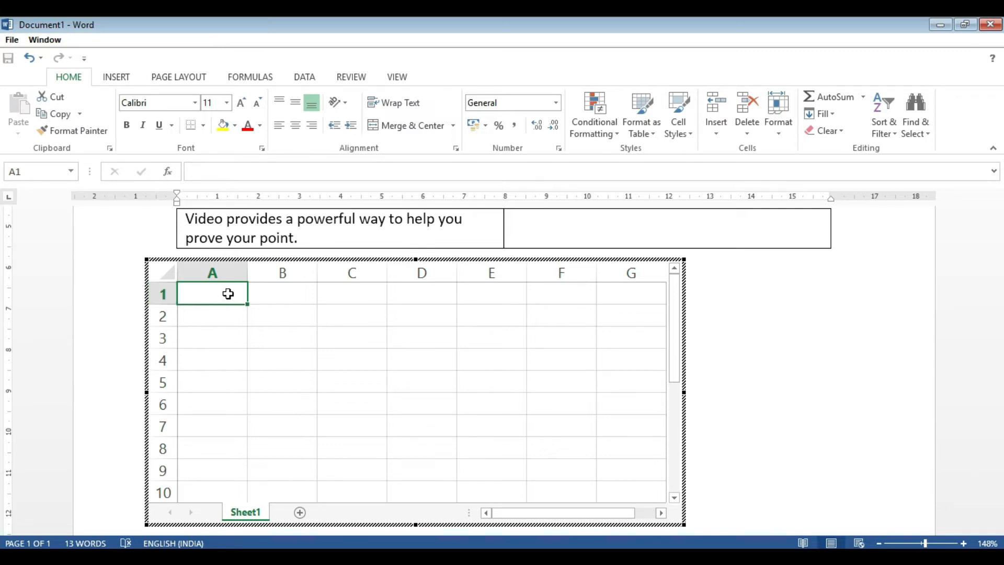
Step: Enter the headings "name", "hindi", "math" and "english" in cells A1 to D1 of the embedded spreadsheet
{"action": "type", "text": "name"}
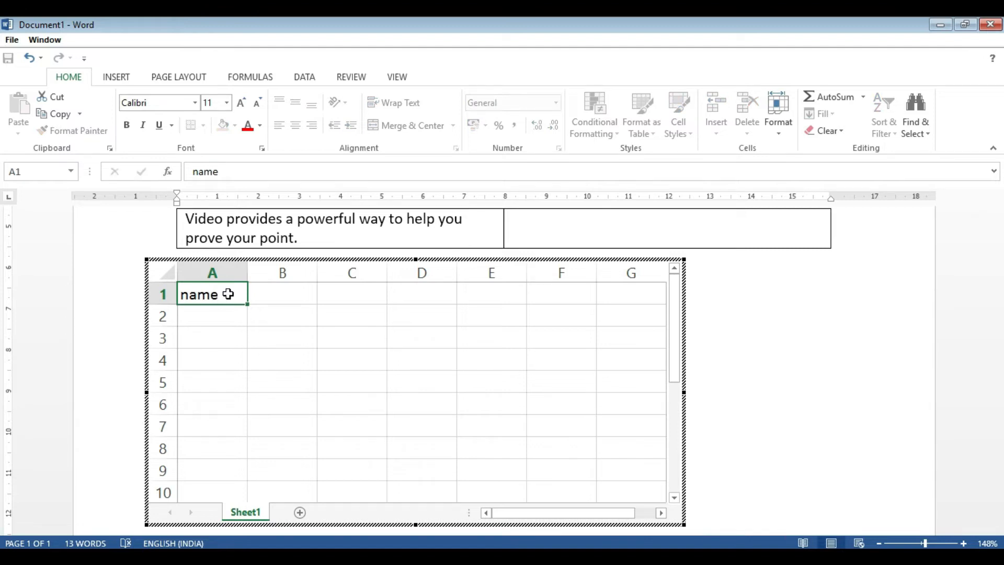
{"action": "key", "text": "Tab"}
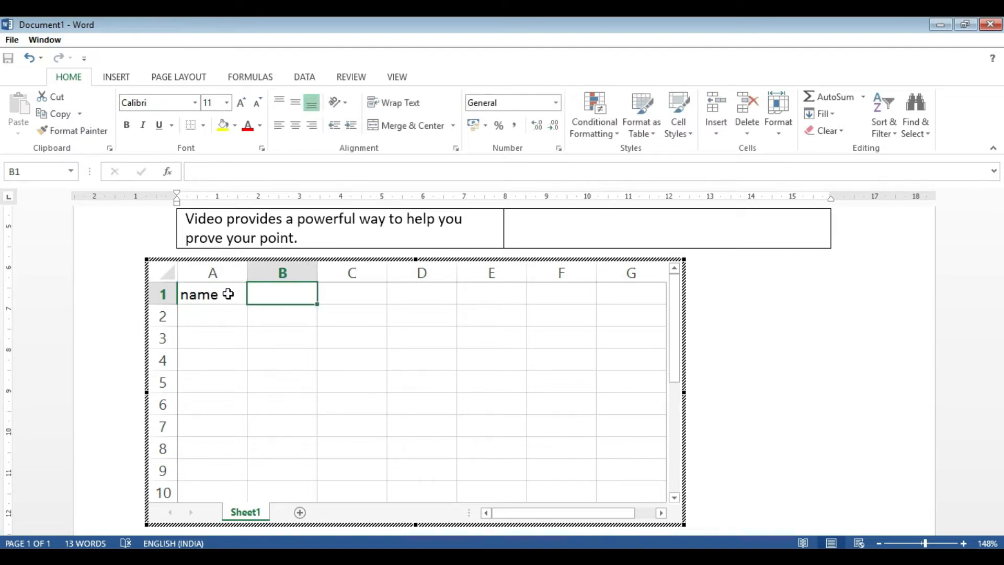
{"action": "type", "text": "hindi"}
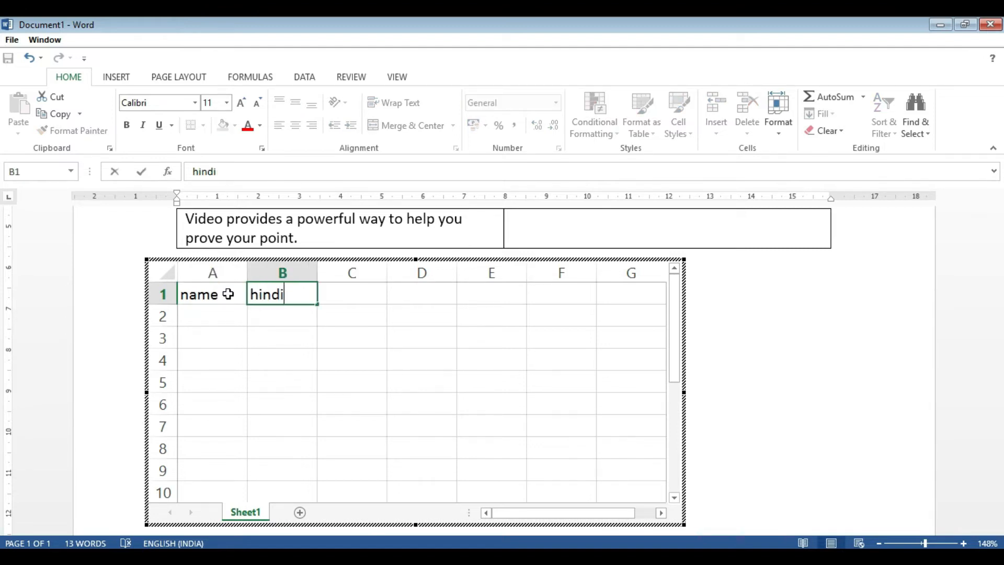
{"action": "key", "text": "Tab"}
{"action": "type", "text": "math"}
{"action": "key", "text": "Tab"}
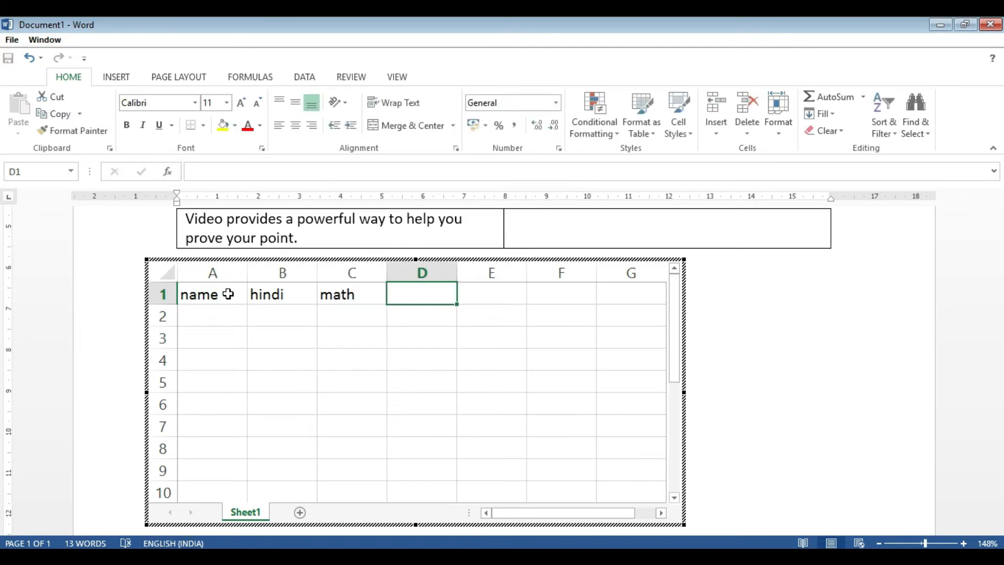
{"action": "type", "text": "english"}
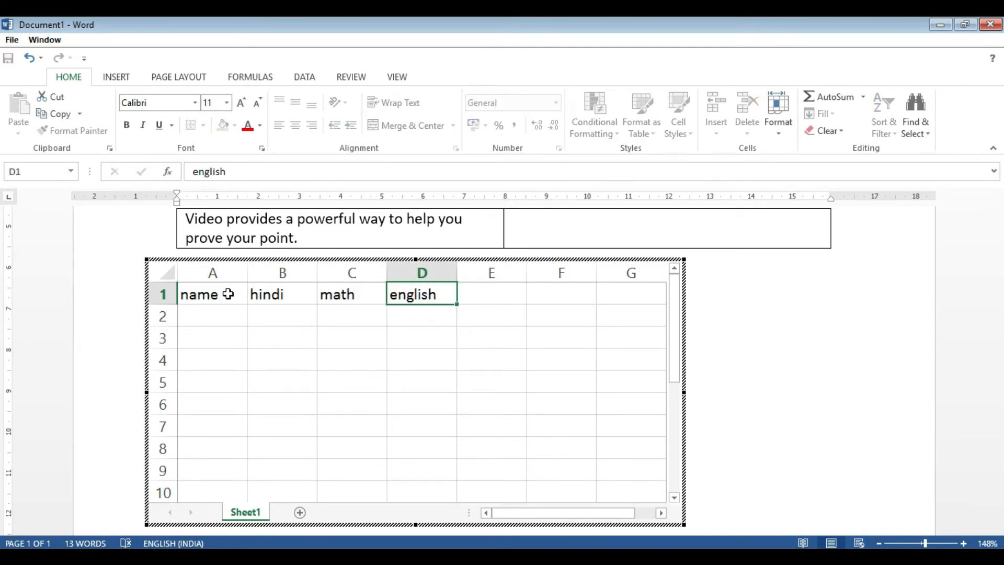
Step: Enter "a" in cell A2 and "b" in cell A3 under the name heading
{"action": "left_click", "coordinate": [228, 294]}
{"action": "key", "text": "Down"}
{"action": "type", "text": "a"}
{"action": "key", "text": "Return"}
{"action": "type", "text": "b"}
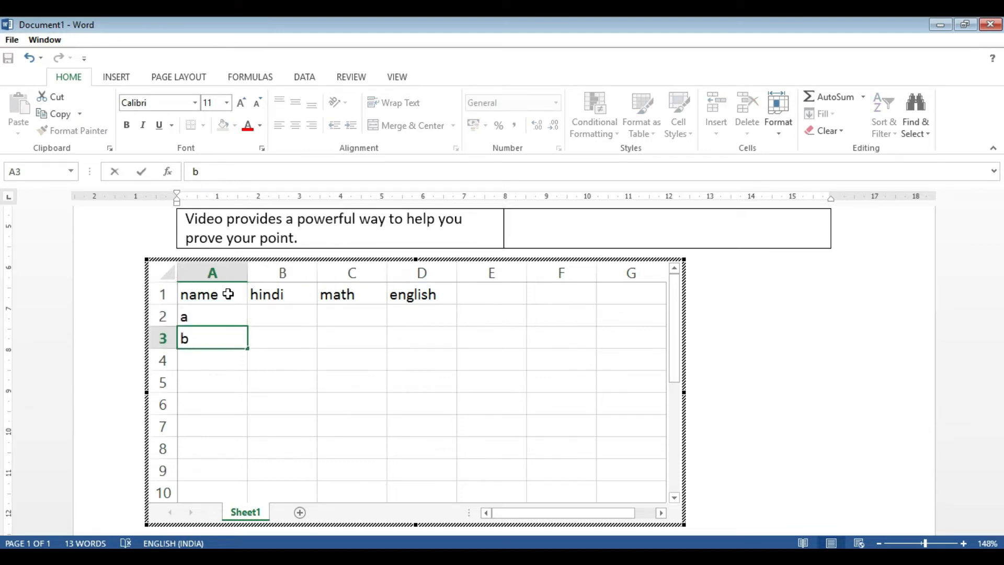
Step: Fill row 2 with the marks 12 for hindi, 10 for math and 20 for english
{"action": "left_click", "coordinate": [277, 322]}
{"action": "type", "text": "12"}
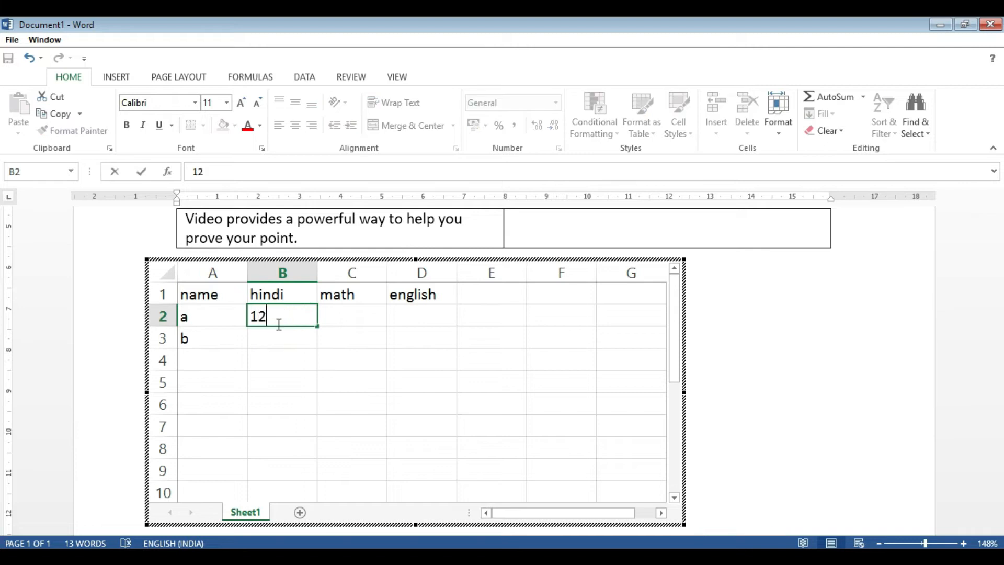
{"action": "key", "text": "Tab"}
{"action": "type", "text": "10"}
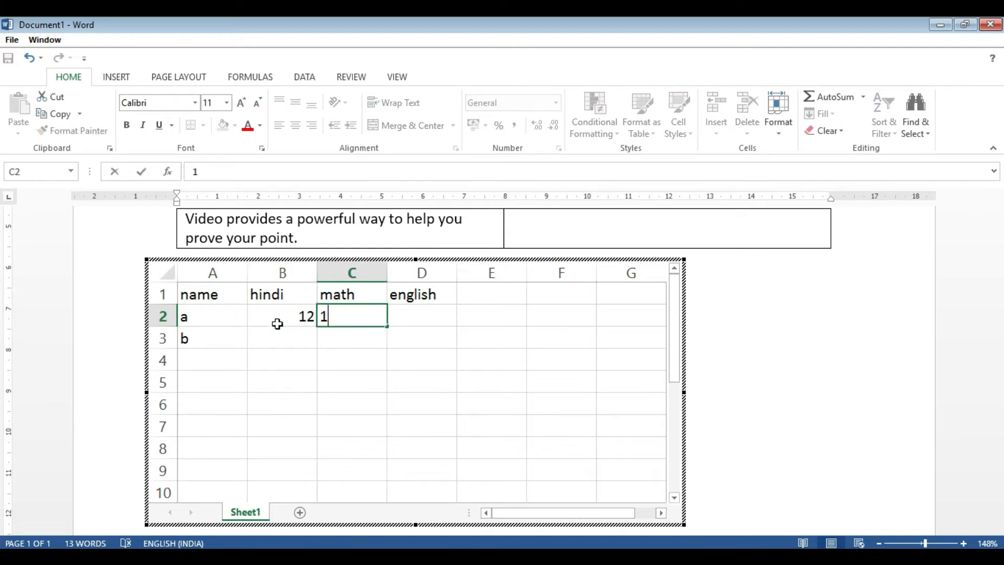
{"action": "key", "text": "Tab"}
{"action": "type", "text": "20"}
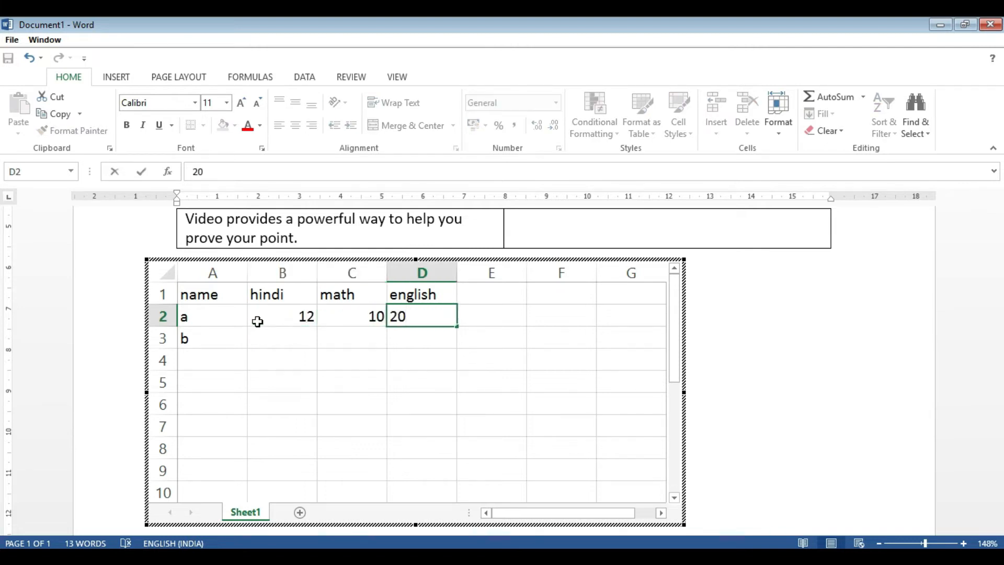
Step: Fill row 3 with the marks 20, 30 and 10, and return from the spreadsheet to the document
{"action": "left_click", "coordinate": [268, 341]}
{"action": "type", "text": "20"}
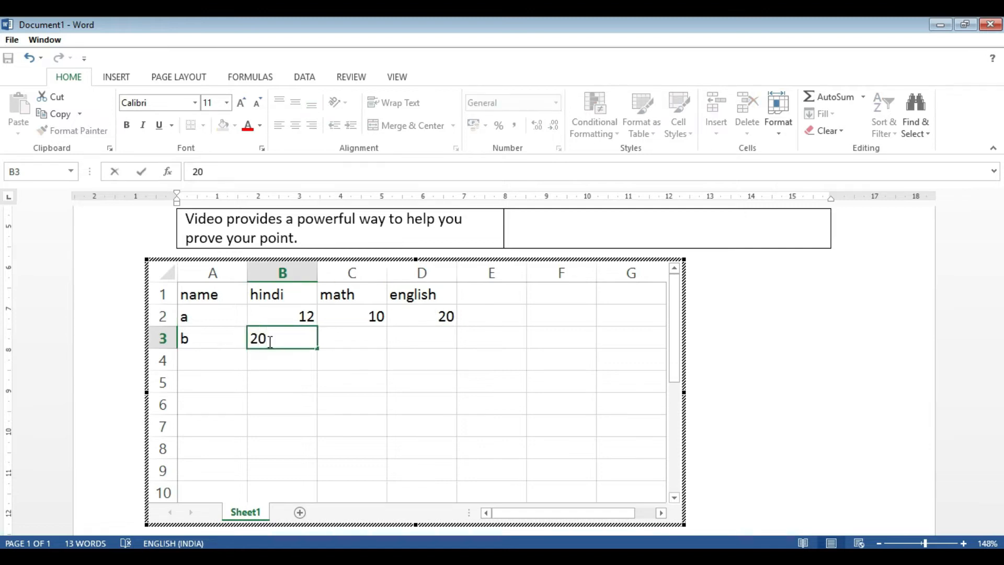
{"action": "key", "text": "Tab"}
{"action": "type", "text": "30"}
{"action": "key", "text": "Tab"}
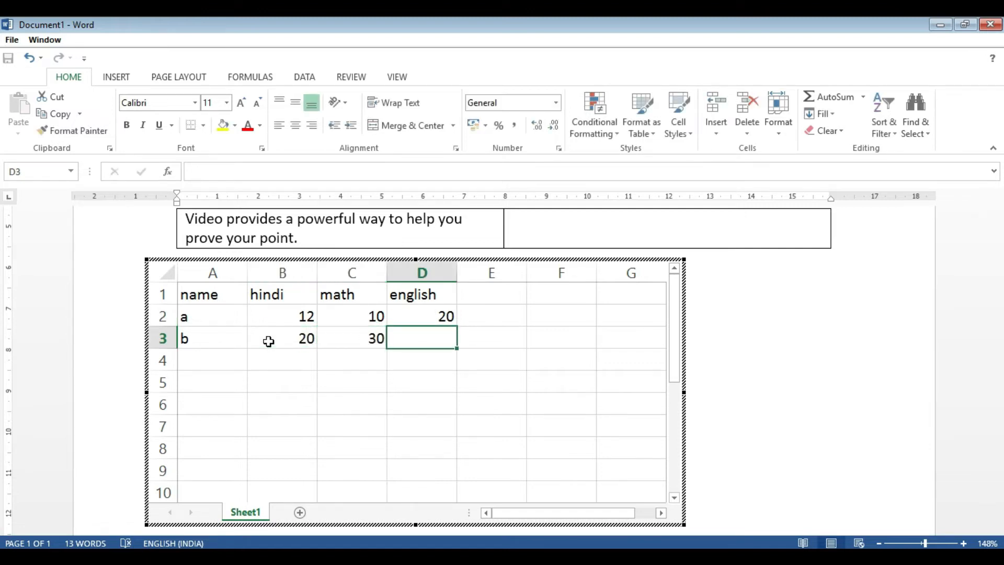
{"action": "type", "text": "10"}
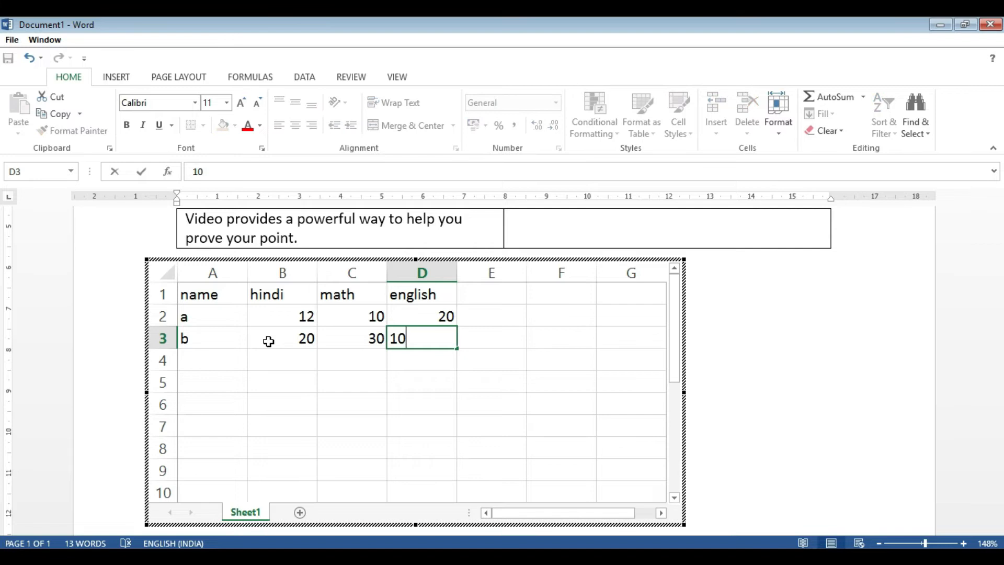
{"action": "left_click", "coordinate": [316, 406]}
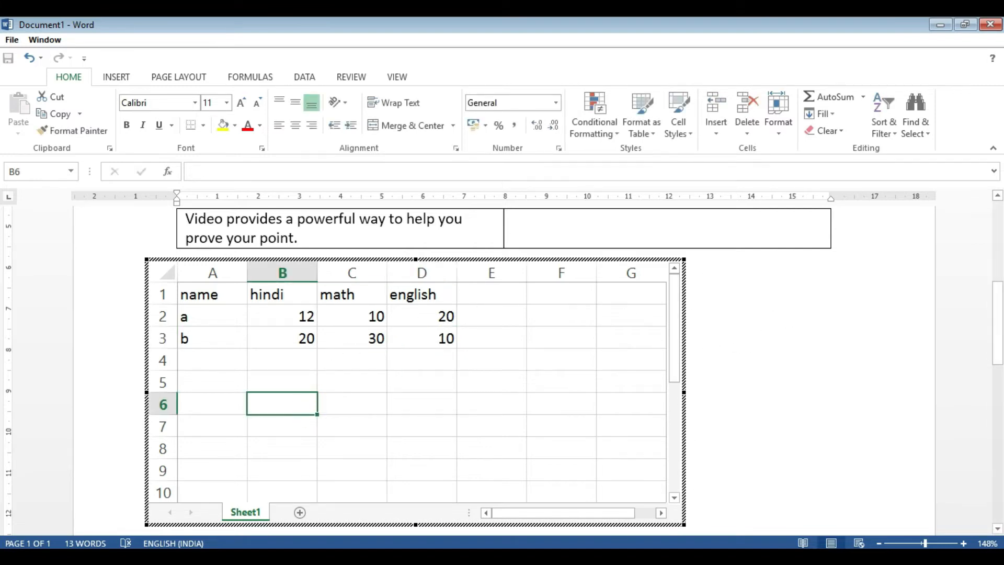
{"action": "left_click", "coordinate": [748, 271]}
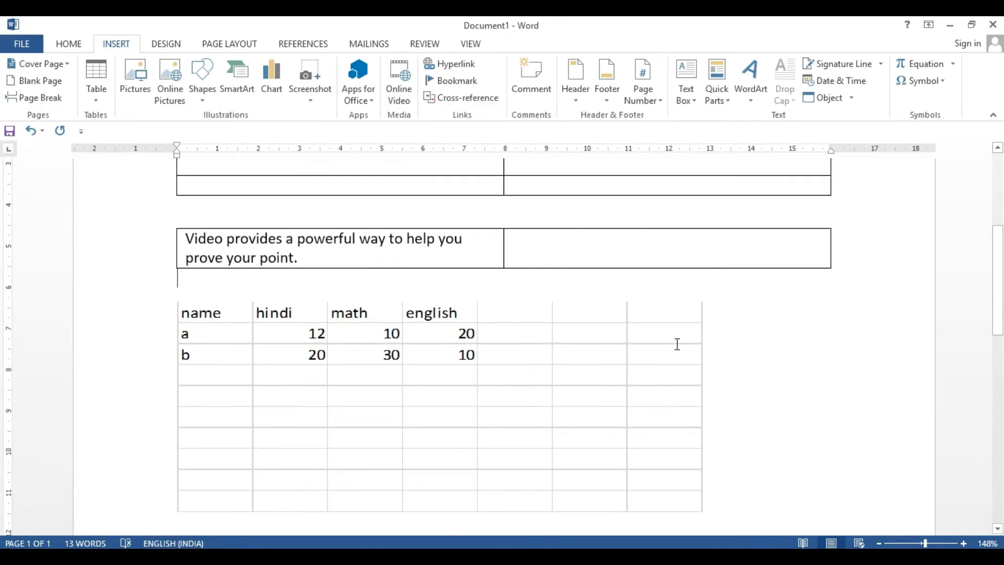
Step: Reopen the embedded spreadsheet for editing, replace the entry in cell A2 with "c", and return to the document
{"action": "scroll", "coordinate": [720, 320], "scroll_direction": "down", "scroll_amount": 2}
{"action": "scroll", "coordinate": [720, 323], "scroll_direction": "down", "scroll_amount": 1}
{"action": "scroll", "coordinate": [720, 322], "scroll_direction": "up", "scroll_amount": 1}
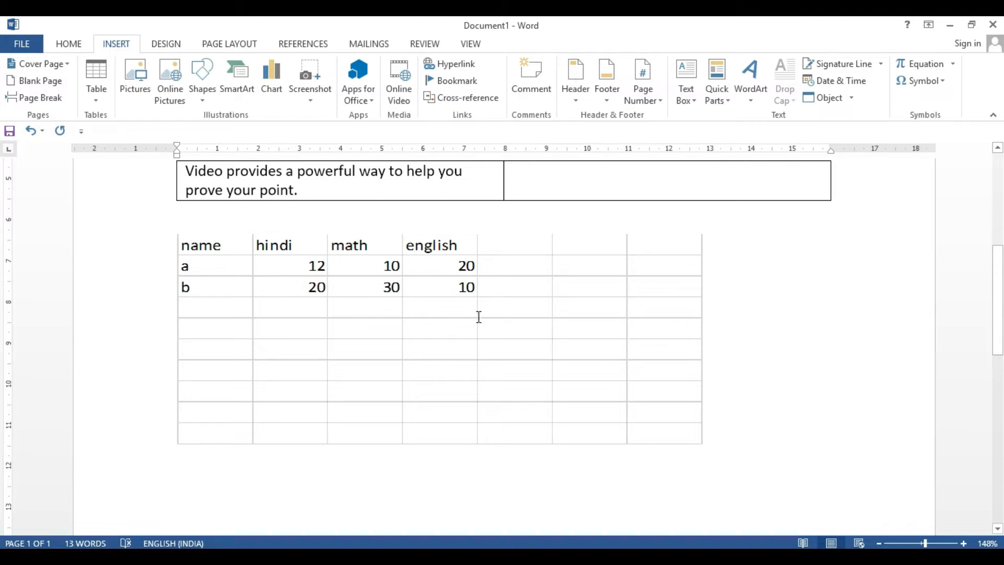
{"action": "double_click", "coordinate": [539, 277]}
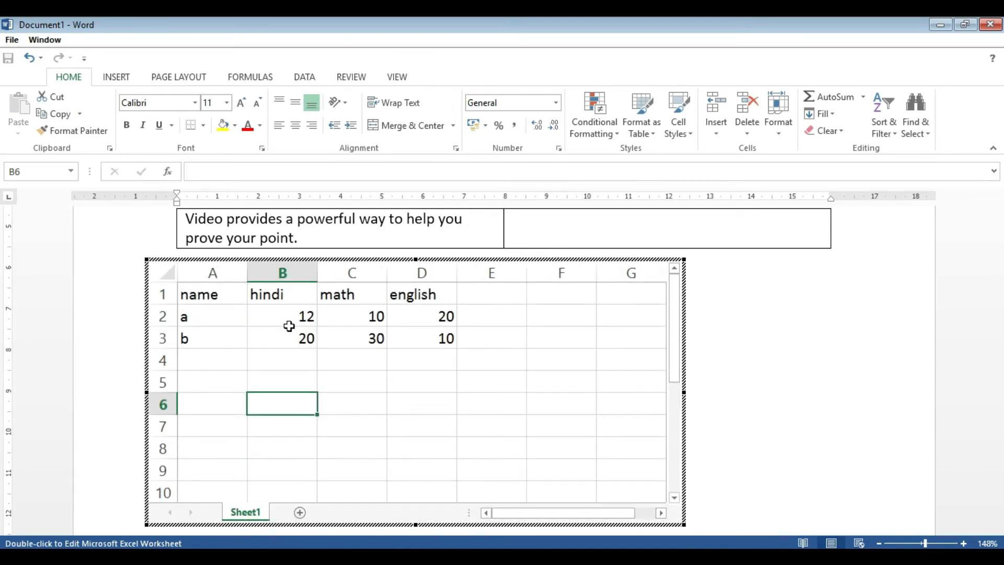
{"action": "left_click", "coordinate": [201, 320]}
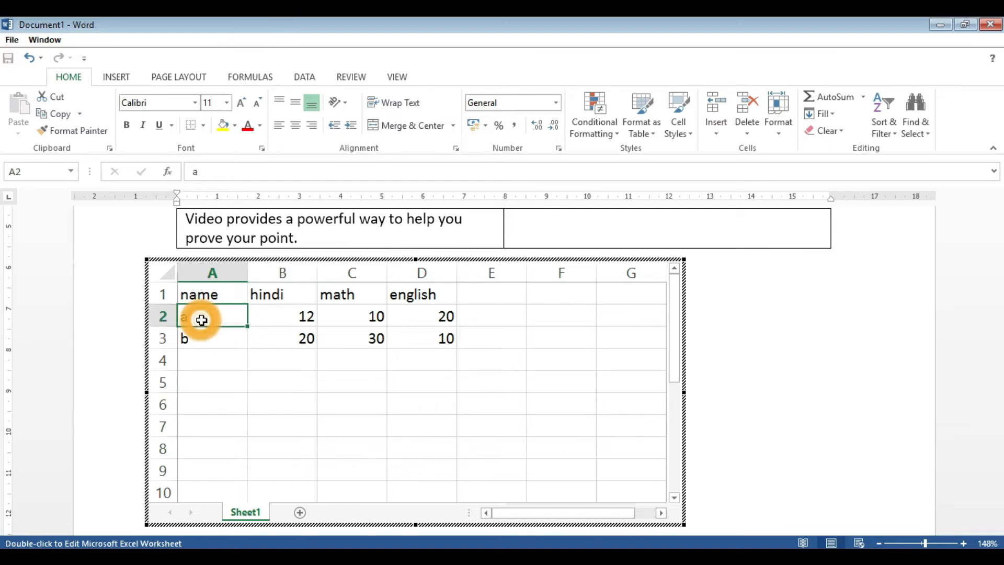
{"action": "key", "text": "BackSpace"}
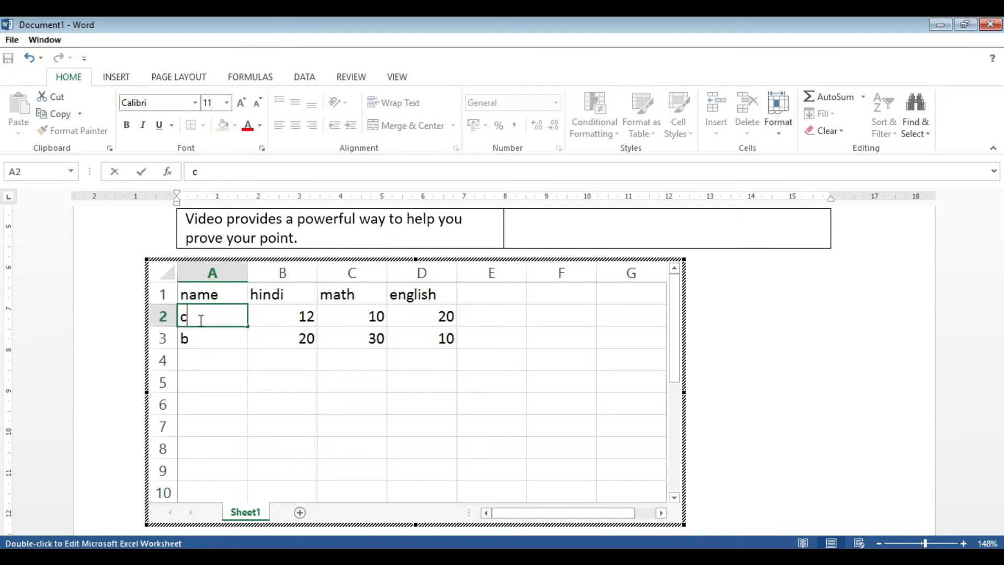
{"action": "left_click", "coordinate": [751, 358]}
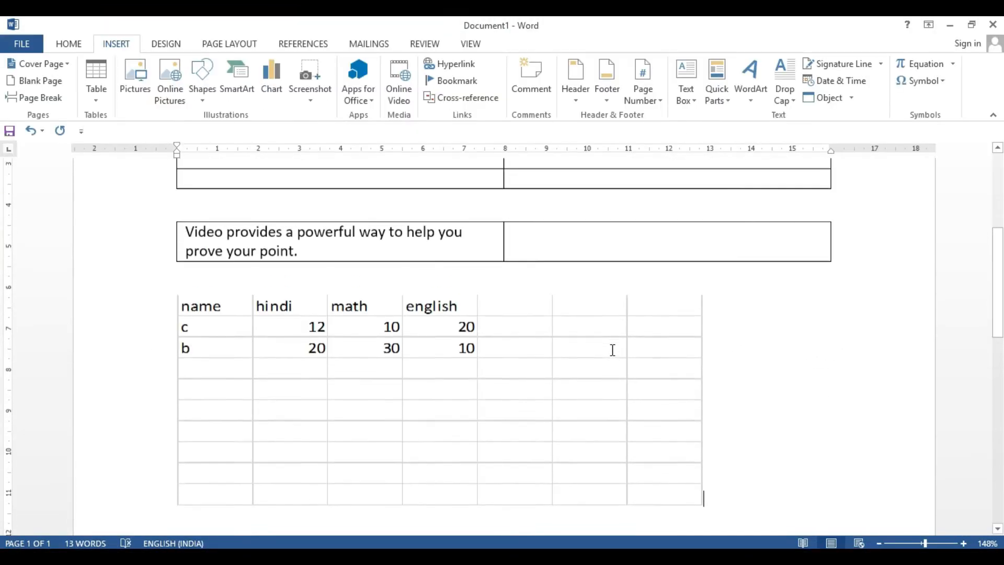
Step: Insert the With Subheads 1 quick table below the embedded spreadsheet
{"action": "scroll", "coordinate": [681, 327], "scroll_direction": "down", "scroll_amount": 2}
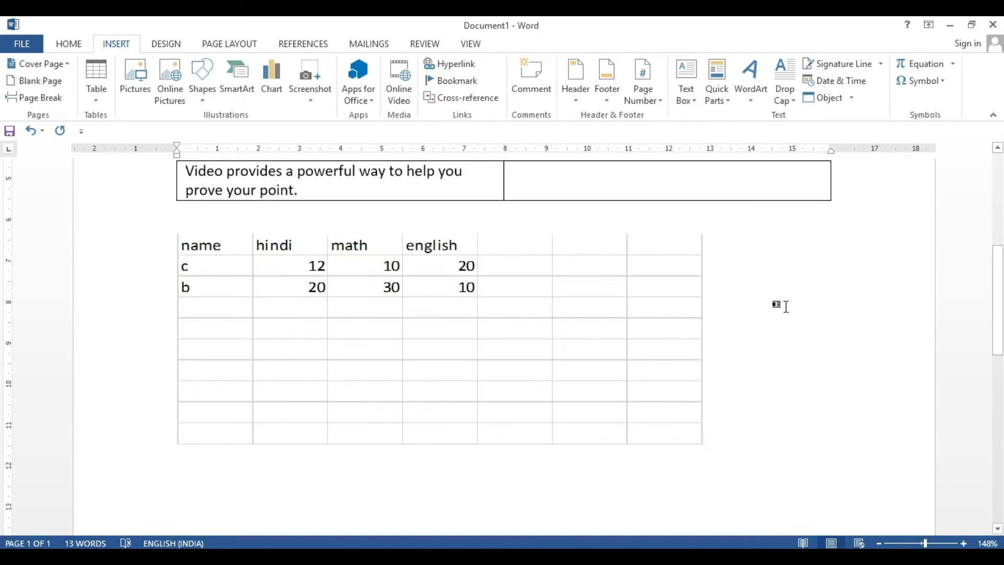
{"action": "left_click", "coordinate": [96, 98]}
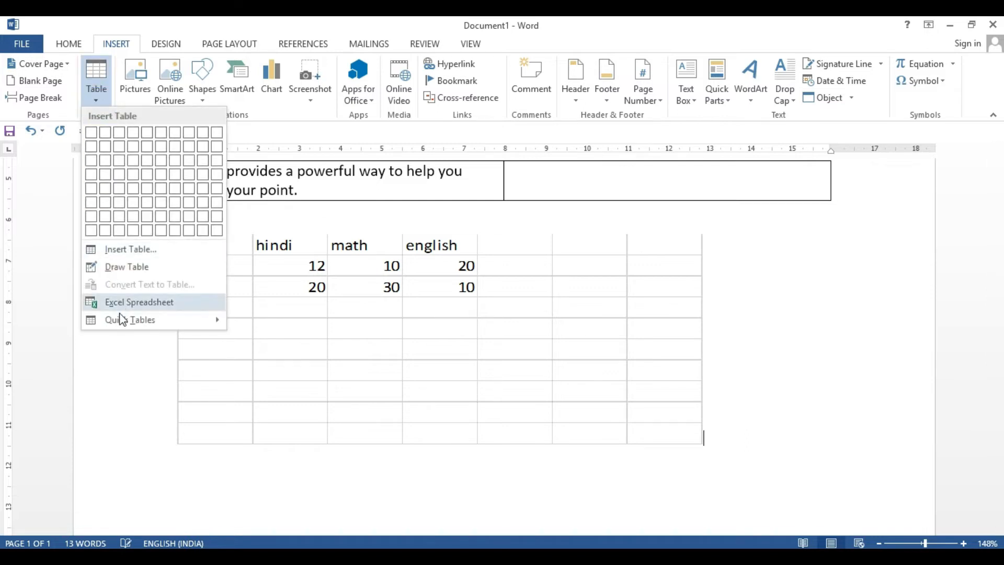
{"action": "left_click", "coordinate": [742, 436]}
{"action": "key", "text": "Down"}
{"action": "scroll", "coordinate": [575, 416], "scroll_direction": "down", "scroll_amount": 3}
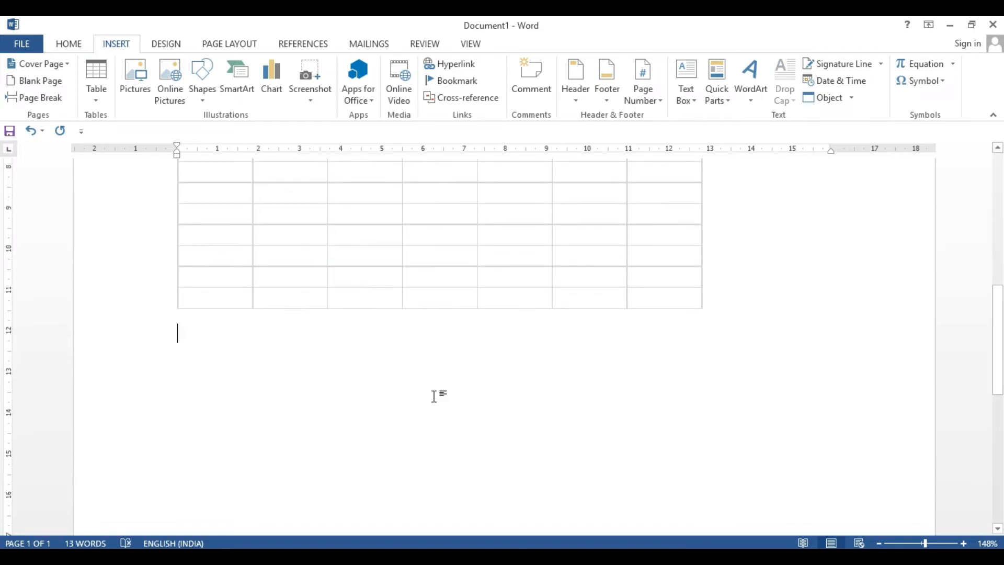
{"action": "left_click", "coordinate": [94, 99]}
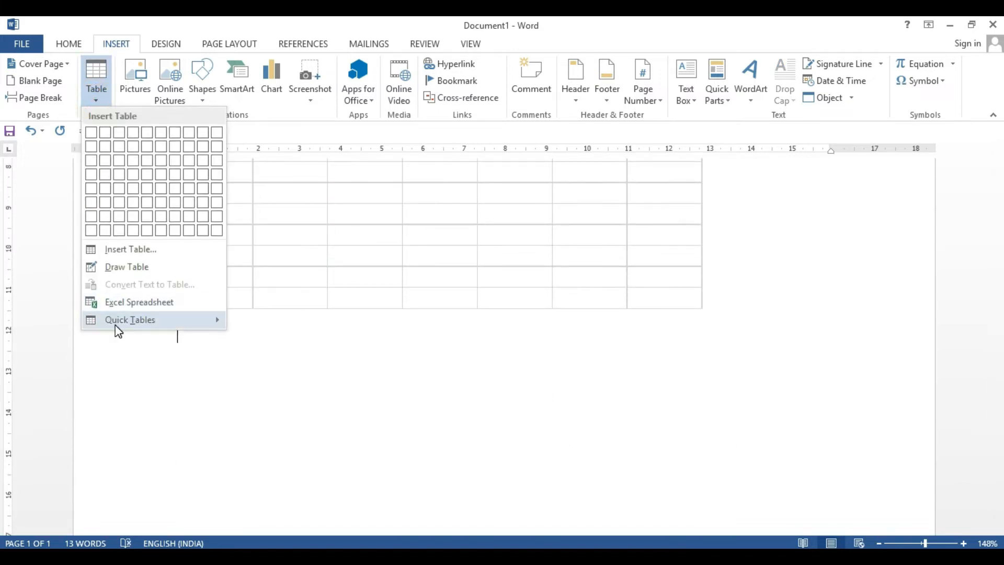
{"action": "mouse_move", "coordinate": [116, 325]}
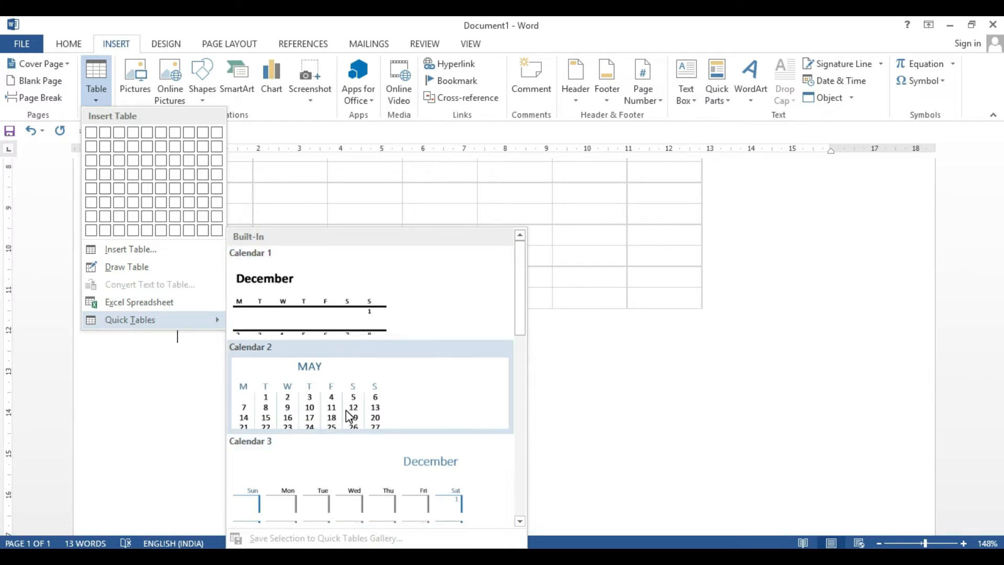
{"action": "scroll", "coordinate": [387, 350], "scroll_direction": "down", "scroll_amount": 6}
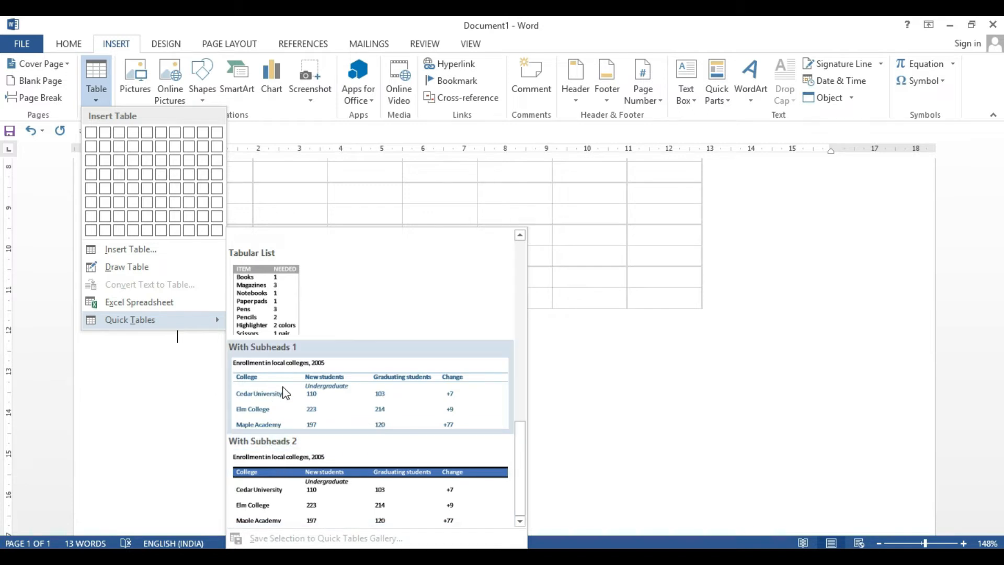
{"action": "left_click", "coordinate": [360, 406]}
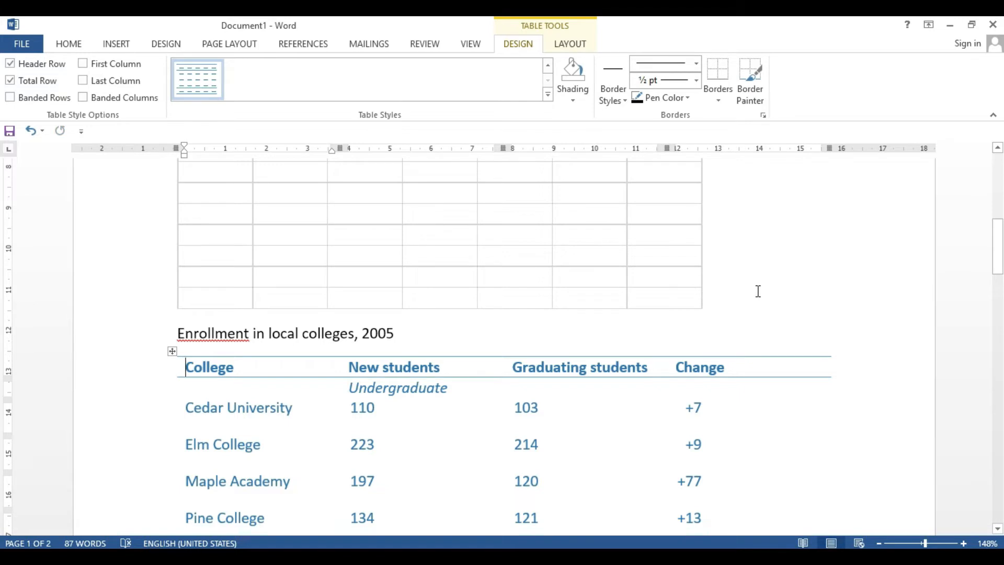
{"action": "scroll", "coordinate": [813, 276], "scroll_direction": "down", "scroll_amount": 4}
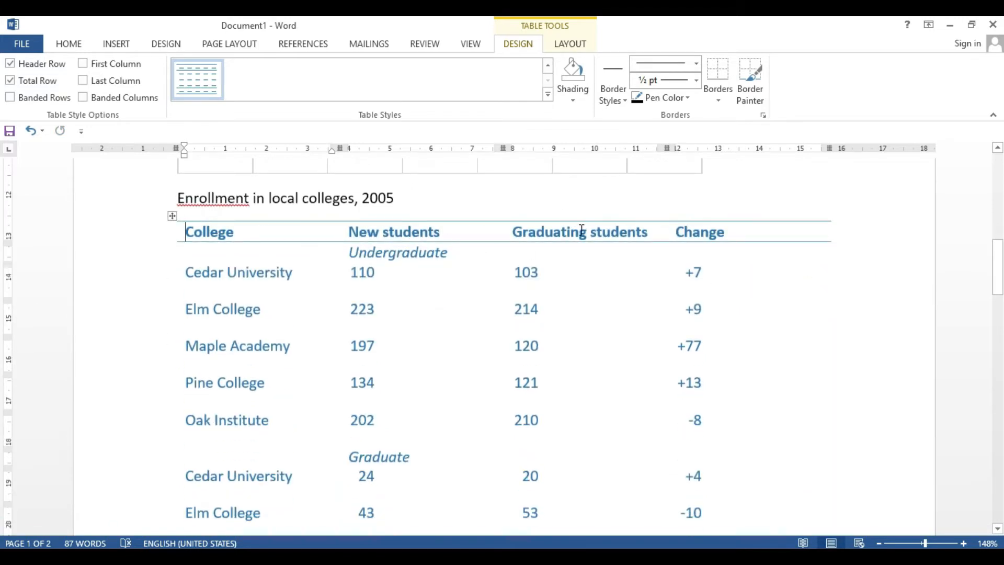
Step: Replace the College heading in the enrollment table with "name"
{"action": "left_click", "coordinate": [239, 236]}
{"action": "key", "text": "BackSpace"}
{"action": "key", "text": "BackSpace"}
{"action": "key", "text": "BackSpace"}
{"action": "key", "text": "BackSpace"}
{"action": "key", "text": "BackSpace"}
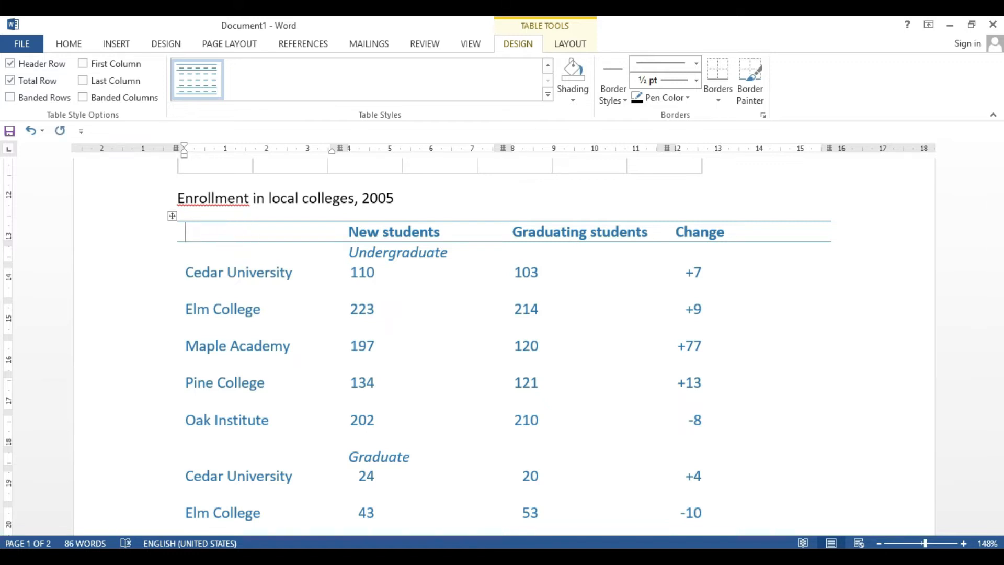
{"action": "type", "text": "name"}
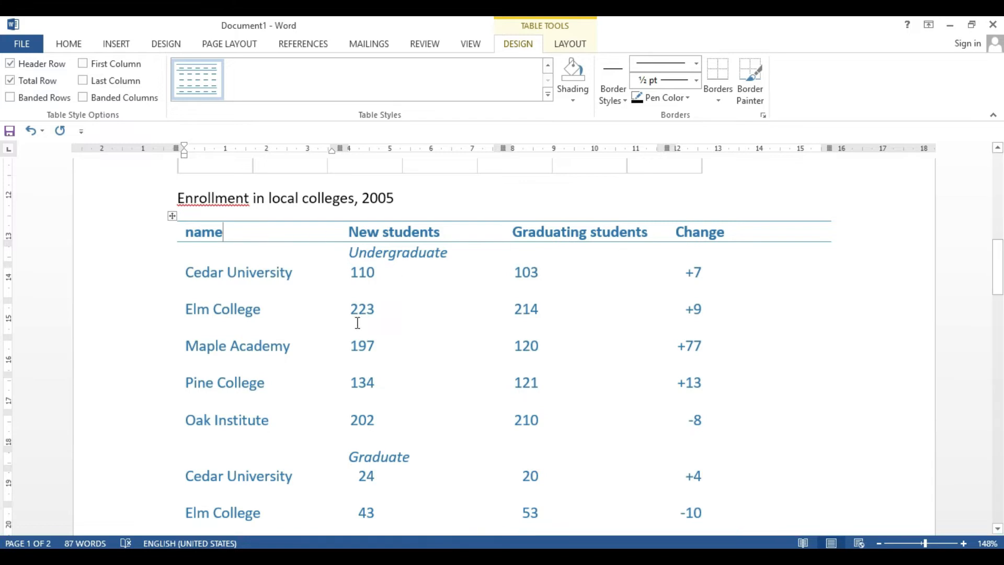
Step: Look over the enrollment table, the spreadsheet above it and the available table insertion methods
{"action": "scroll", "coordinate": [357, 323], "scroll_direction": "down", "scroll_amount": 3}
{"action": "scroll", "coordinate": [355, 327], "scroll_direction": "up", "scroll_amount": 5}
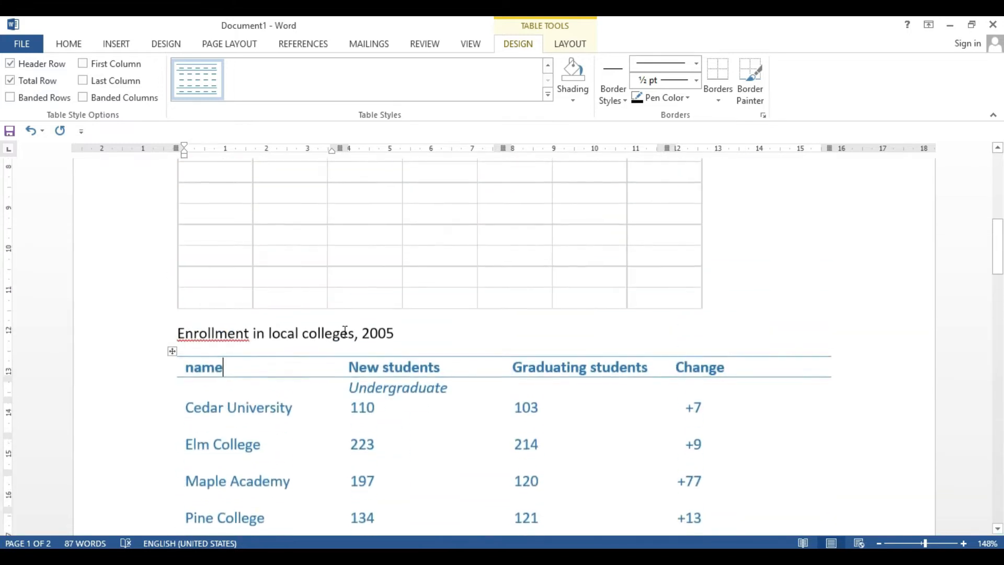
{"action": "scroll", "coordinate": [407, 378], "scroll_direction": "down", "scroll_amount": 4}
{"action": "scroll", "coordinate": [394, 376], "scroll_direction": "up", "scroll_amount": 1}
{"action": "scroll", "coordinate": [389, 375], "scroll_direction": "up", "scroll_amount": 4}
{"action": "left_click", "coordinate": [127, 48]}
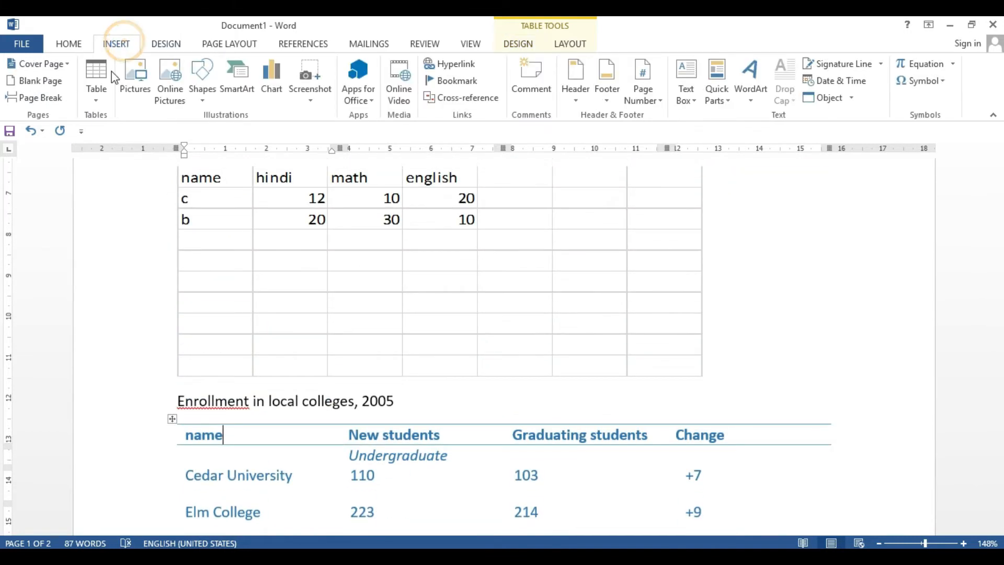
{"action": "left_click", "coordinate": [99, 98]}
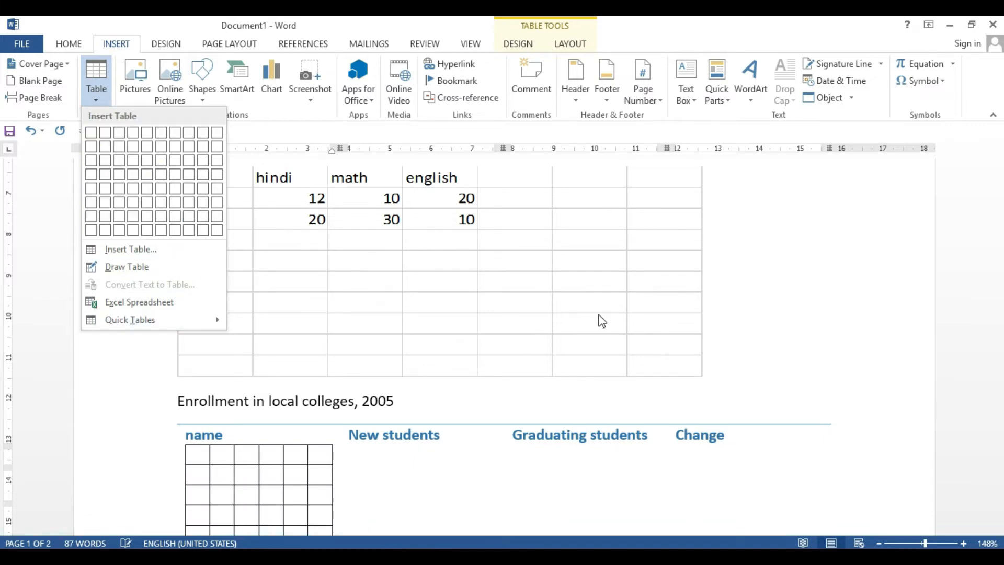
{"action": "left_click", "coordinate": [741, 286]}
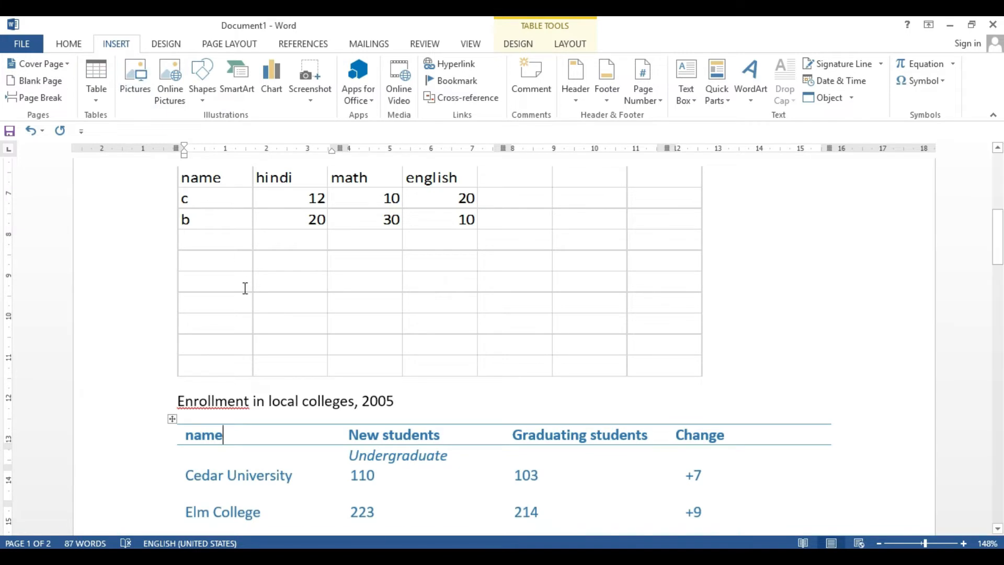
Step: Select all of the document's content, check it from start to end, and delete it to leave an empty page
{"action": "key", "text": "ctrl+a"}
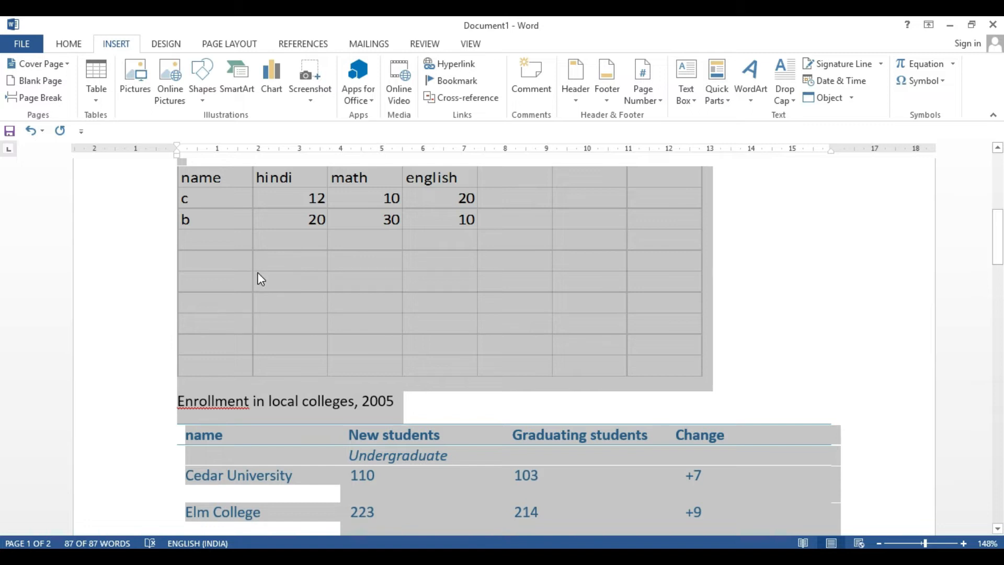
{"action": "scroll", "coordinate": [367, 316], "scroll_direction": "down", "scroll_amount": 4}
{"action": "scroll", "coordinate": [366, 316], "scroll_direction": "up", "scroll_amount": 8}
{"action": "scroll", "coordinate": [369, 320], "scroll_direction": "up", "scroll_amount": 2}
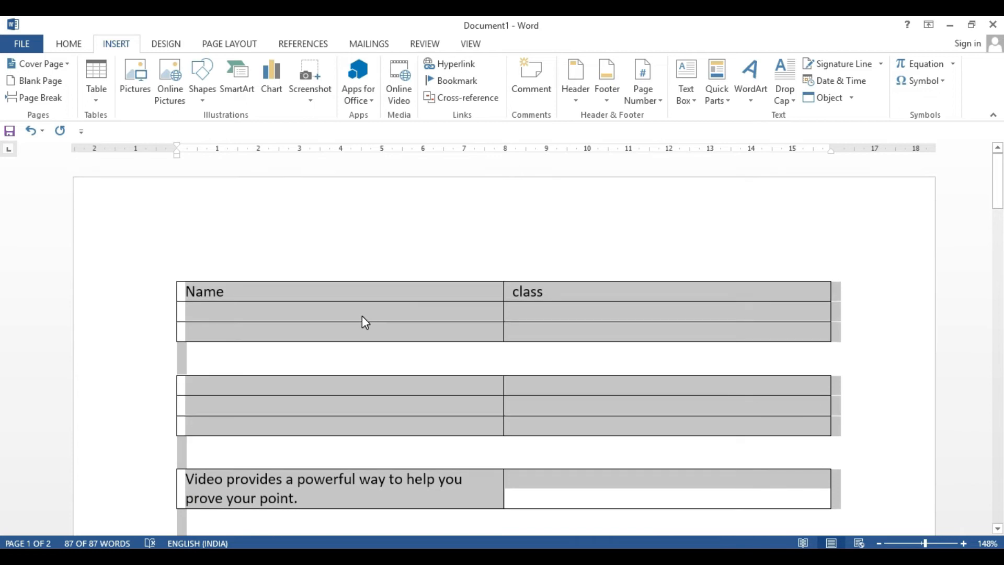
{"action": "key", "text": "Delete"}
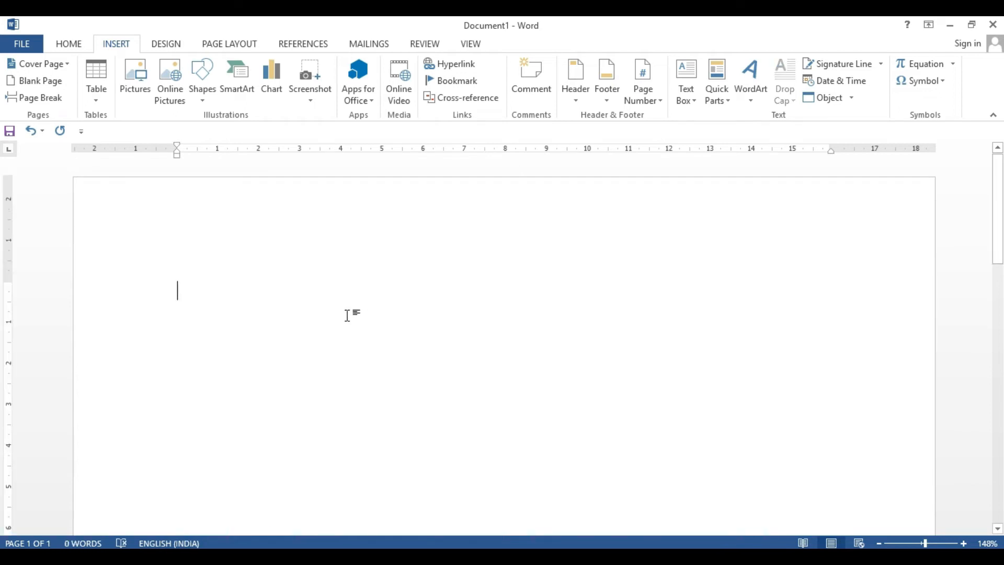
{"action": "left_click", "coordinate": [202, 214]}
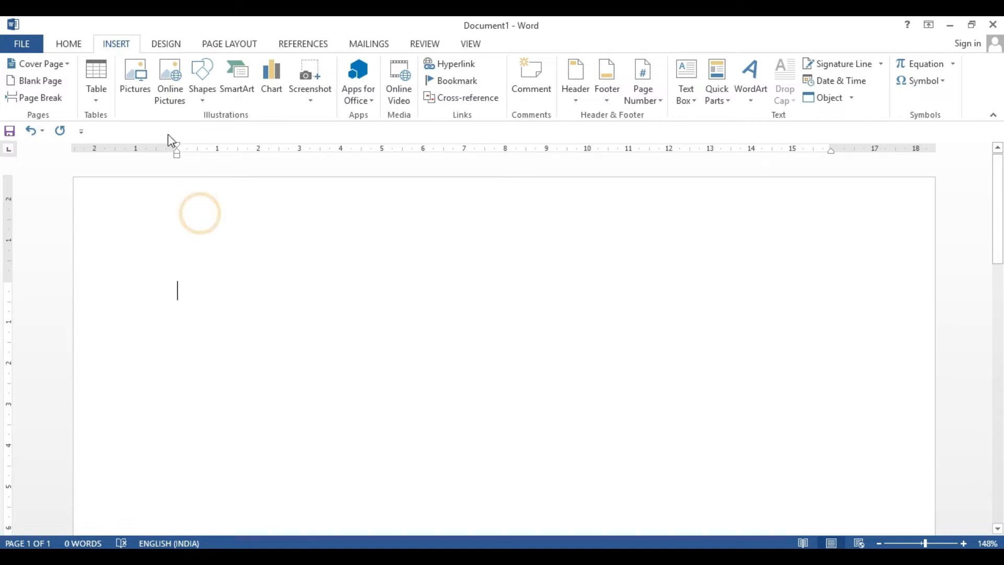
Step: Insert the picture Screenshot (10).png from the Screenshots folder inside Pictures
{"action": "left_click", "coordinate": [135, 75]}
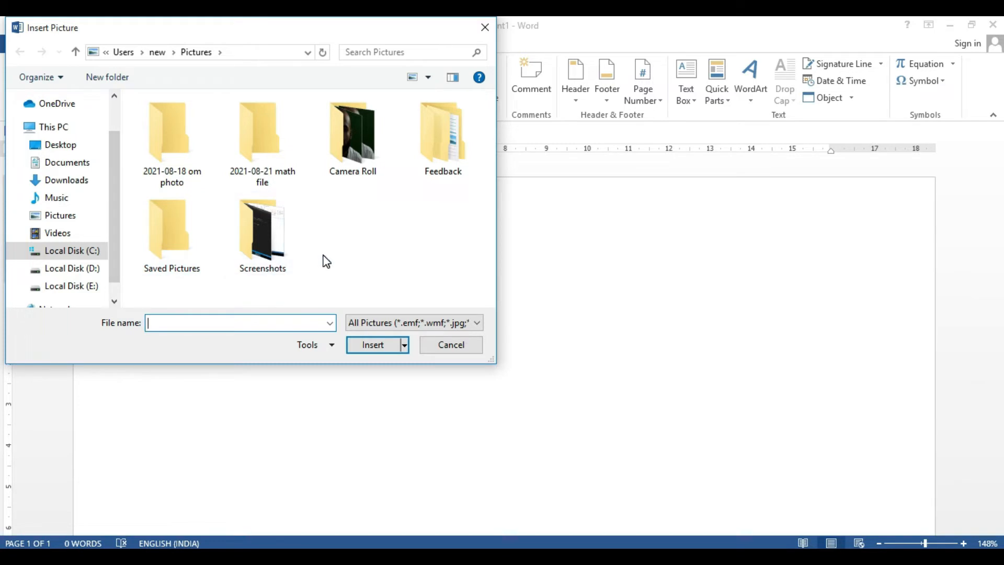
{"action": "double_click", "coordinate": [250, 229]}
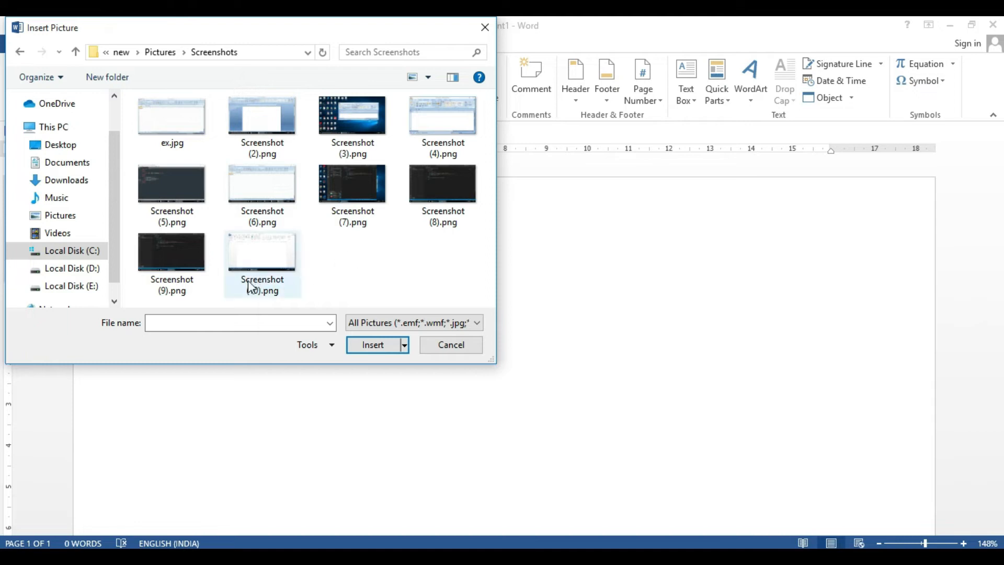
{"action": "left_click", "coordinate": [253, 250]}
{"action": "left_click", "coordinate": [369, 345]}
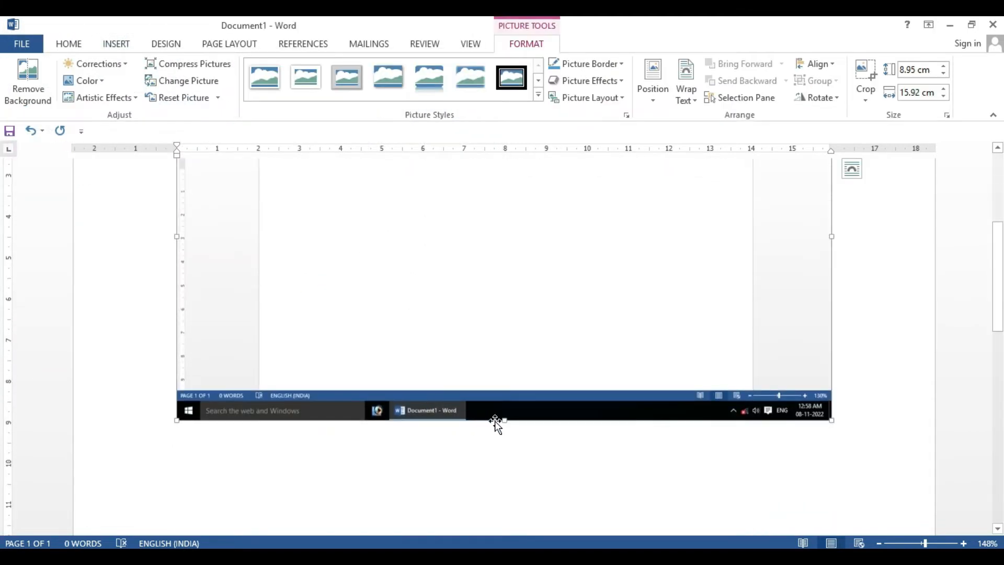
Step: Shrink the inserted picture in both dimensions to about 4.6 cm wide and 3.6 cm high, and deselect it
{"action": "left_click_drag", "start_coordinate": [505, 419], "coordinate": [499, 327]}
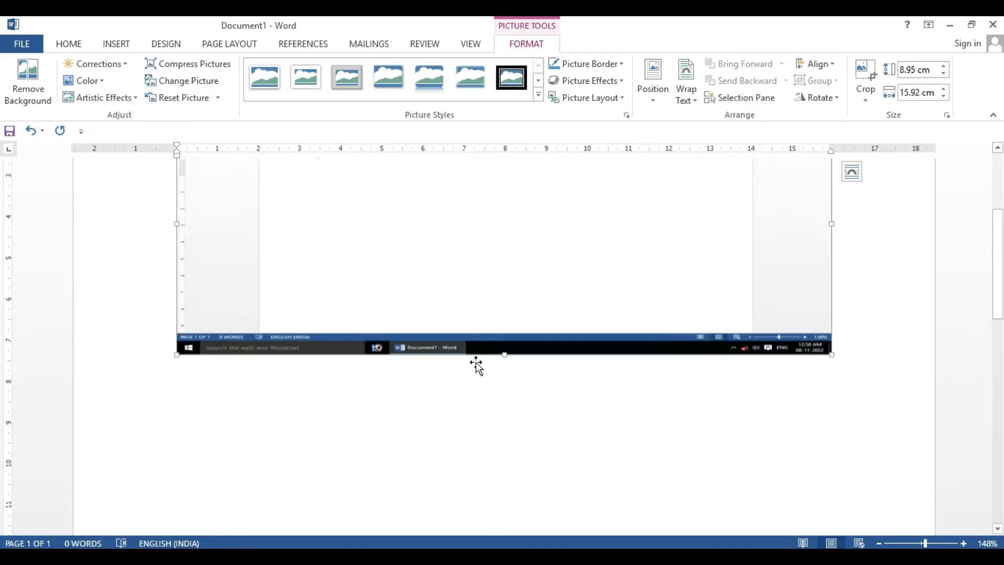
{"action": "left_click_drag", "start_coordinate": [832, 411], "coordinate": [472, 412]}
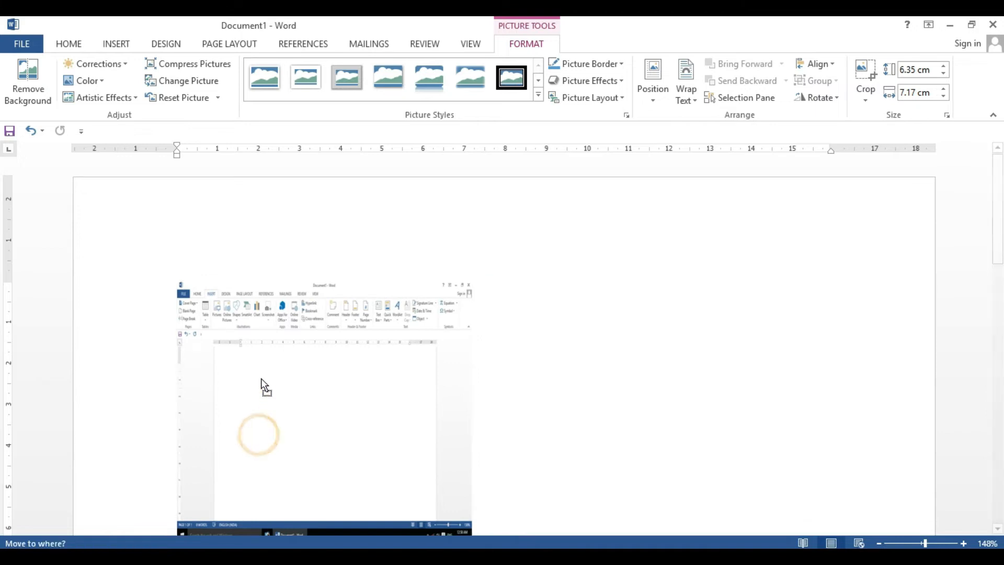
{"action": "scroll", "coordinate": [556, 389], "scroll_direction": "down", "scroll_amount": 3}
{"action": "scroll", "coordinate": [557, 376], "scroll_direction": "up", "scroll_amount": 1}
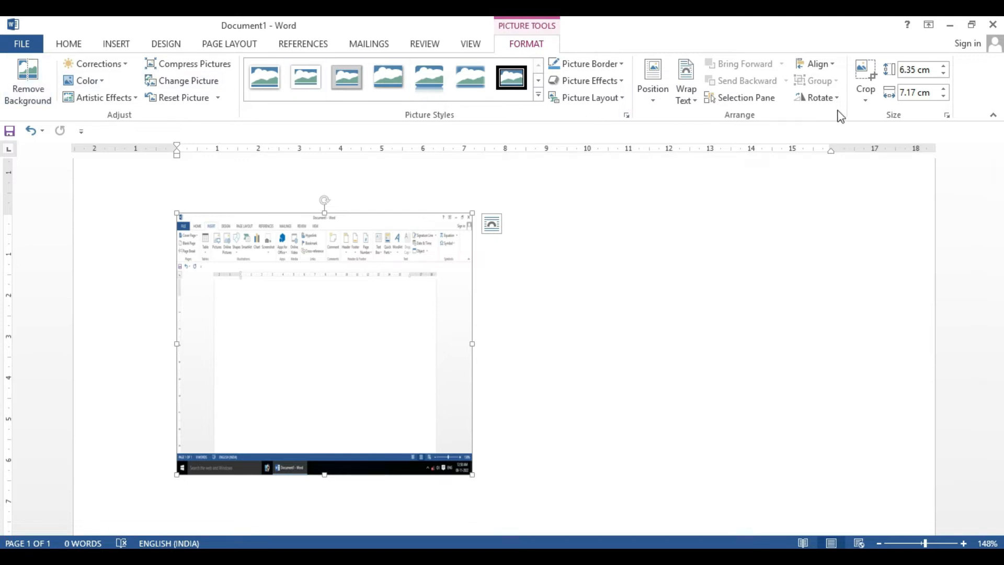
{"action": "left_click", "coordinate": [113, 47]}
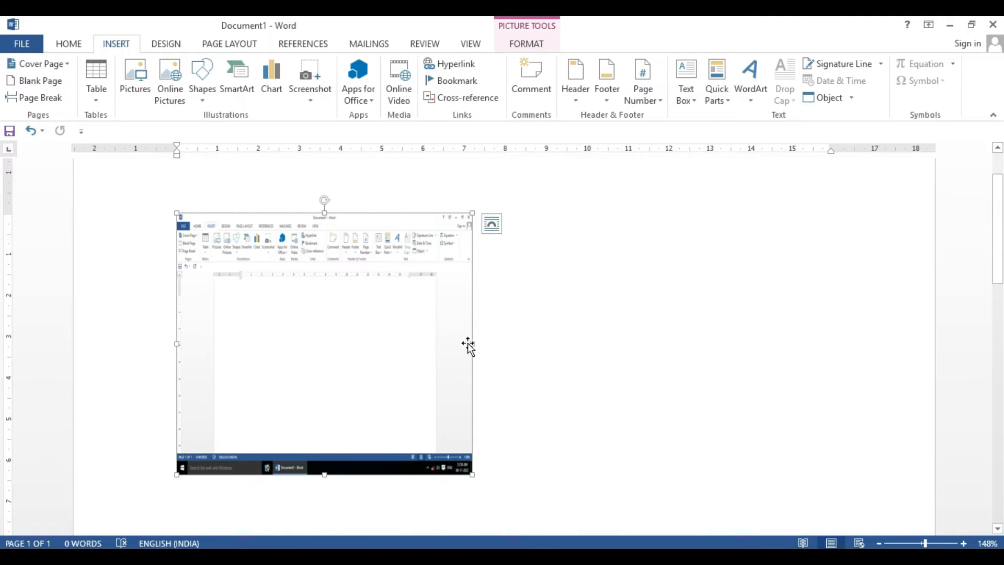
{"action": "left_click_drag", "start_coordinate": [472, 343], "coordinate": [366, 337]}
{"action": "left_click_drag", "start_coordinate": [271, 474], "coordinate": [279, 360]}
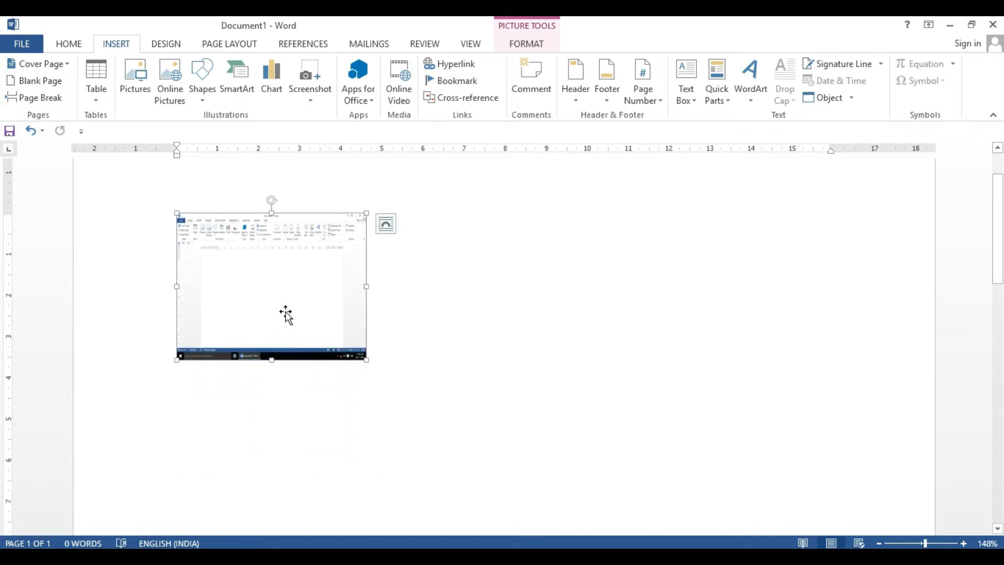
{"action": "left_click", "coordinate": [399, 306]}
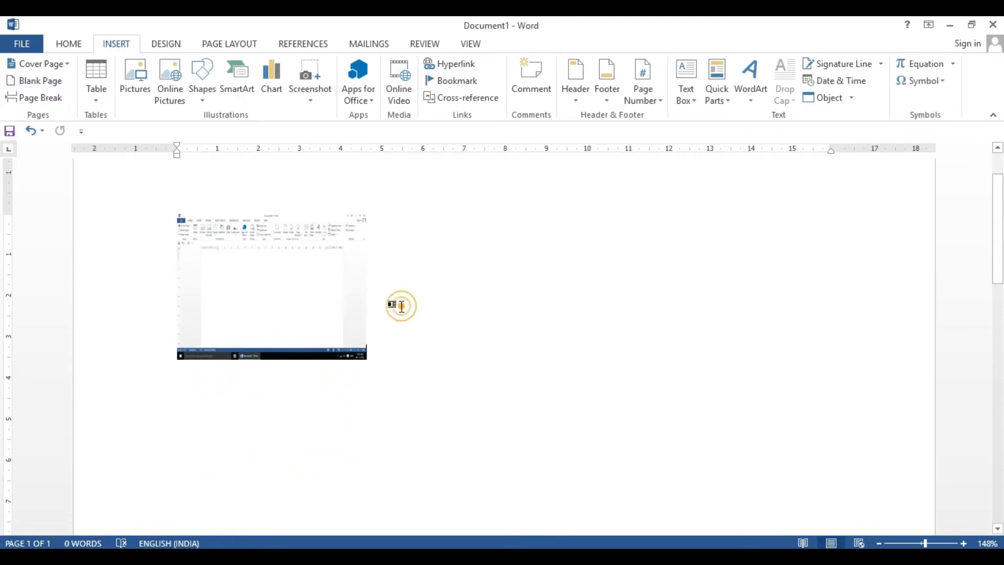
Step: Try to insert an online picture
{"action": "left_click", "coordinate": [171, 82]}
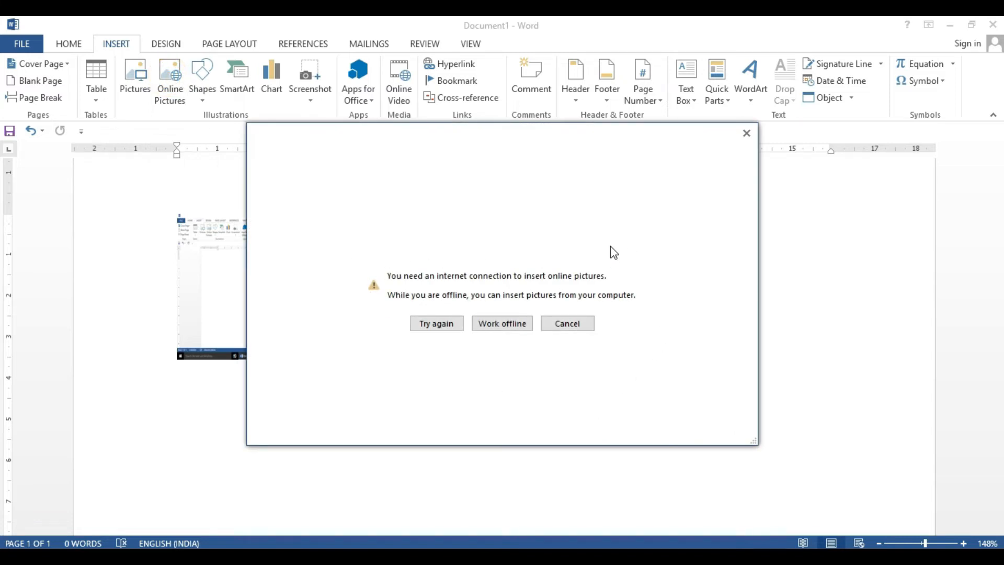
{"action": "left_click", "coordinate": [746, 134]}
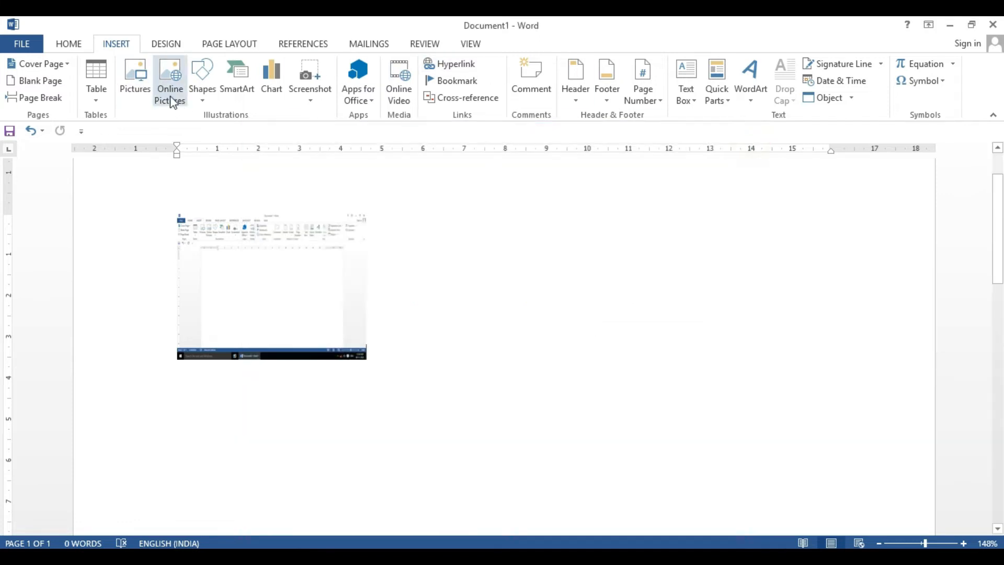
Step: Draw an oval about 2.93 cm high and 2.81 cm wide on the empty area right of the picture
{"action": "left_click", "coordinate": [204, 91]}
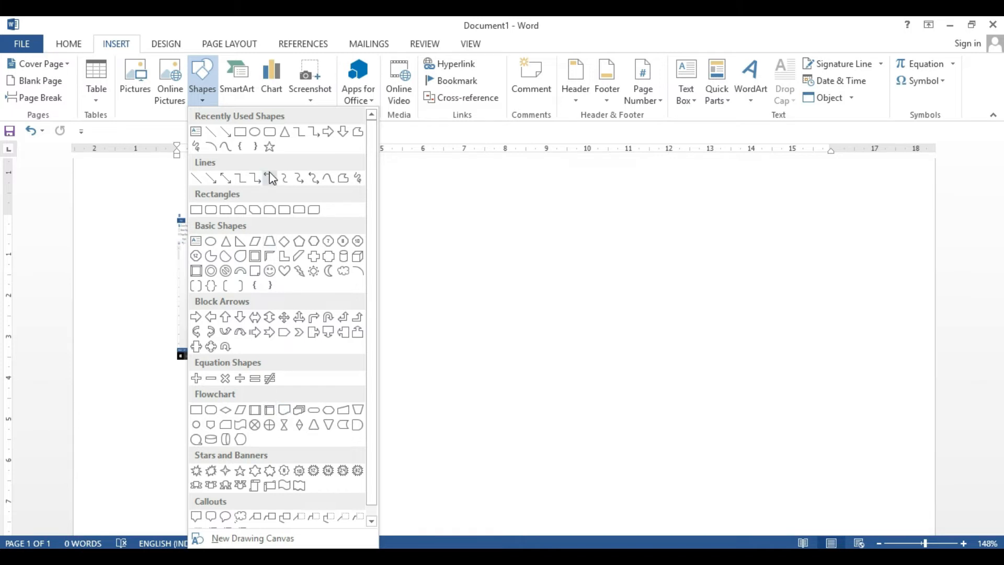
{"action": "left_click", "coordinate": [255, 147]}
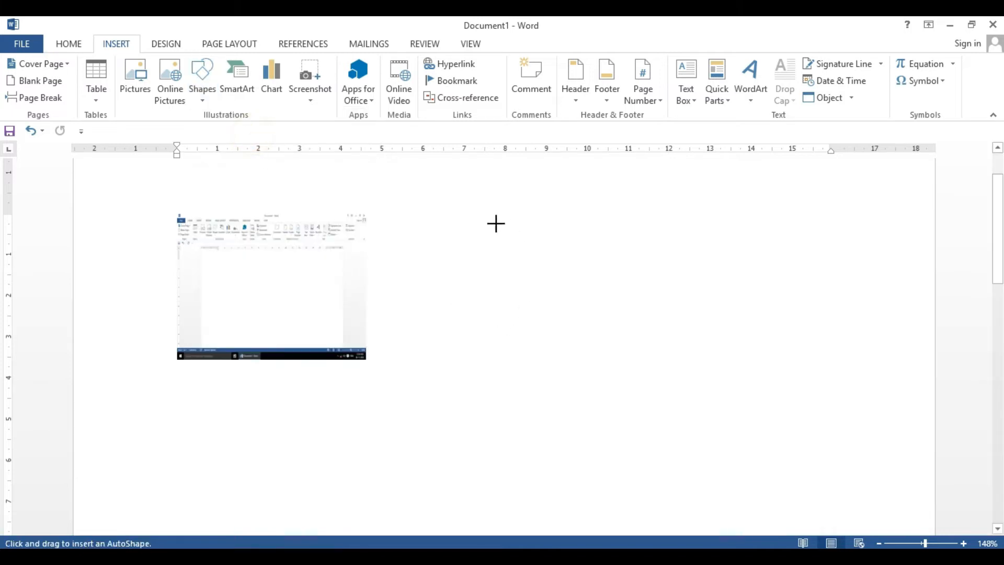
{"action": "mouse_move", "coordinate": [495, 222]}
{"action": "left_mouse_down"}
{"action": "mouse_move", "coordinate": [522, 285]}
{"action": "mouse_move", "coordinate": [612, 344]}
{"action": "left_mouse_up"}
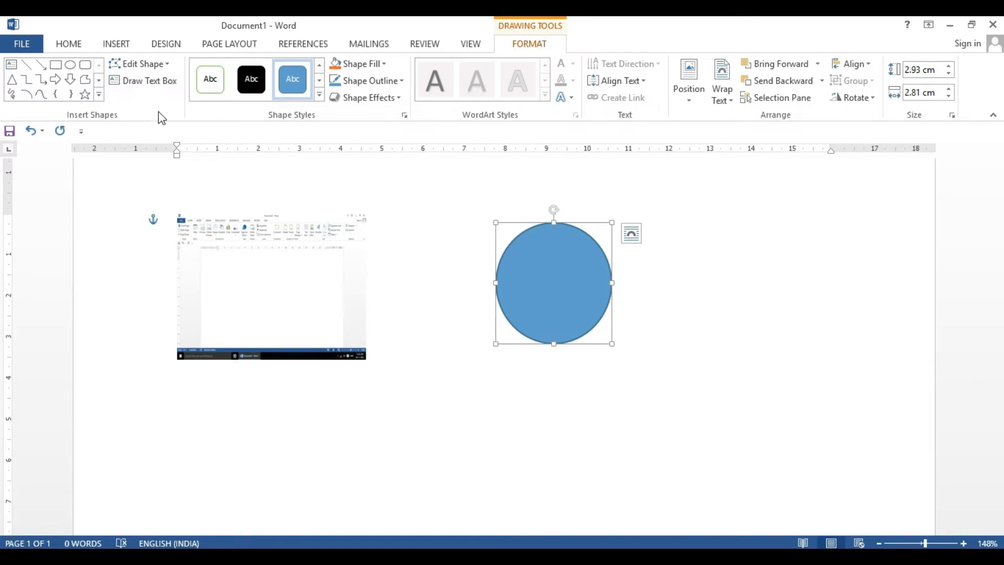
Step: Duplicate the blue circle twice, placing one copy to its right and the other centred below the pair
{"action": "left_click", "coordinate": [117, 43]}
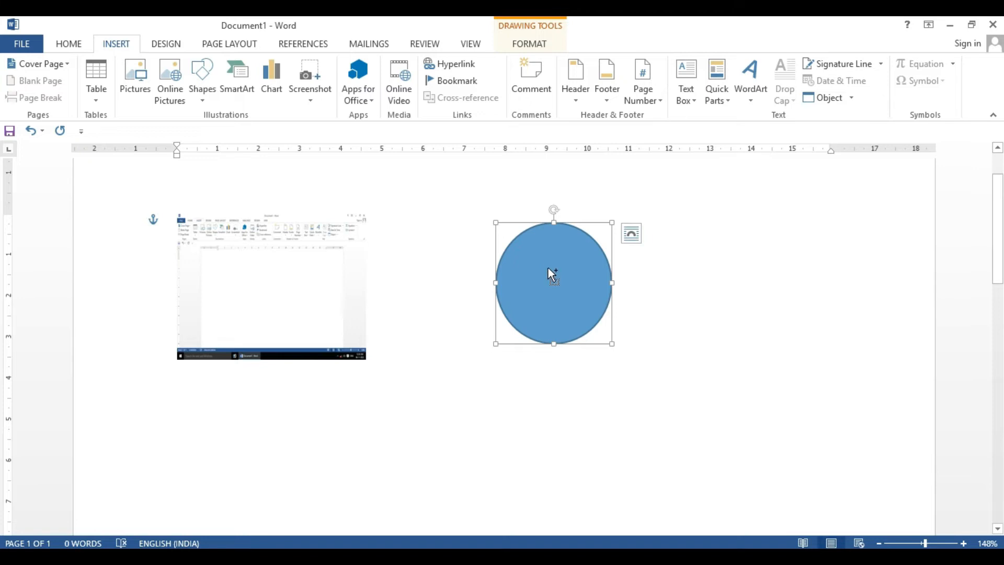
{"action": "left_click_drag", "start_coordinate": [547, 269], "coordinate": [682, 290]}
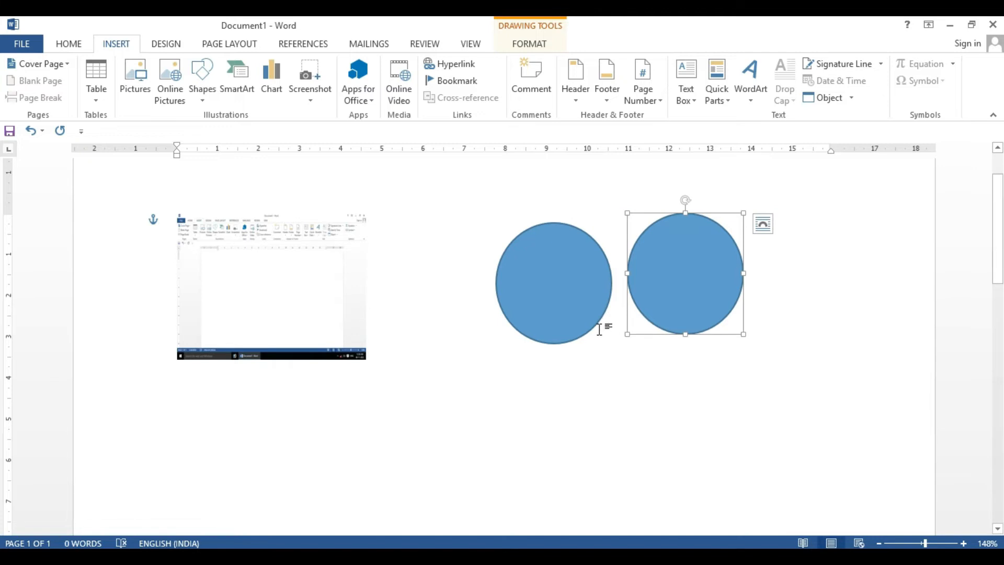
{"action": "key", "text": "ctrl+d"}
{"action": "left_click_drag", "start_coordinate": [703, 304], "coordinate": [632, 417]}
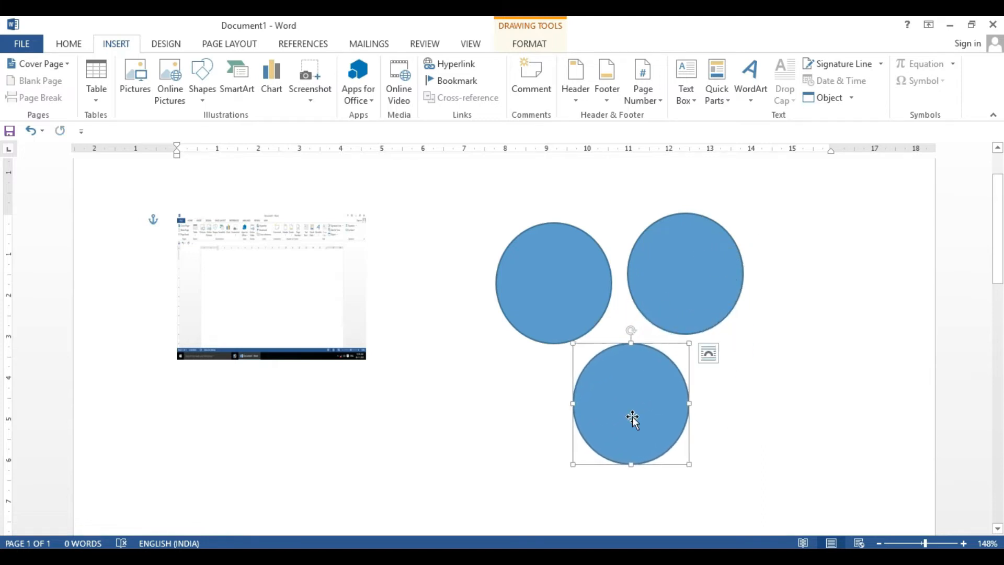
Step: Review the shapes gallery down to the callouts, and clear the picture and the three blue circles from the page
{"action": "left_click", "coordinate": [744, 392]}
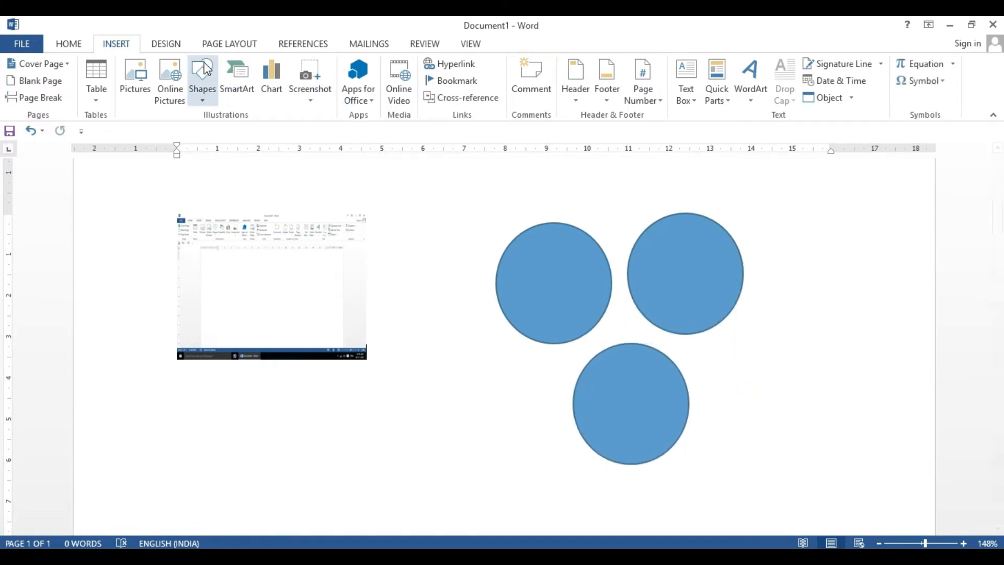
{"action": "left_click", "coordinate": [203, 93]}
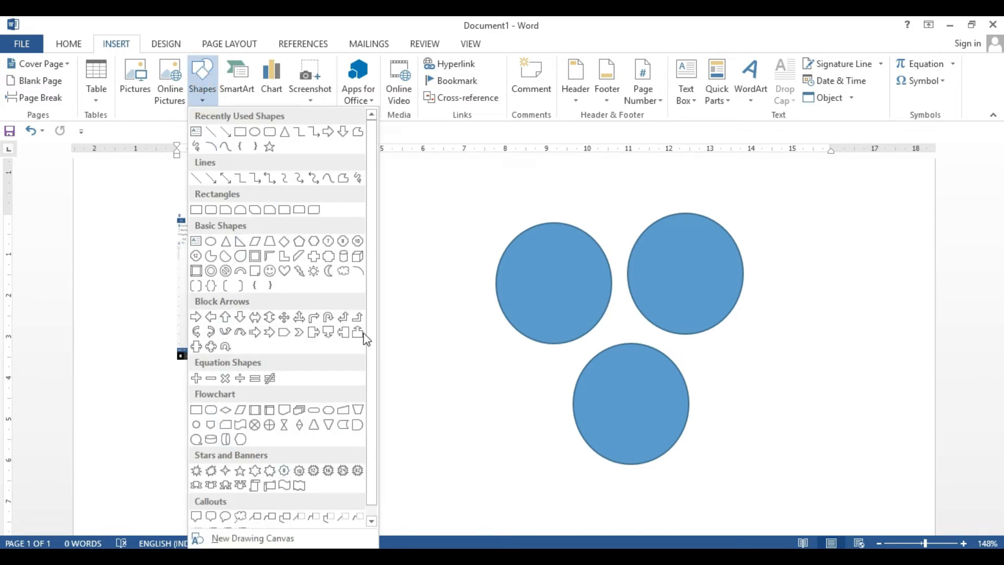
{"action": "scroll", "coordinate": [283, 272], "scroll_direction": "down", "scroll_amount": 1}
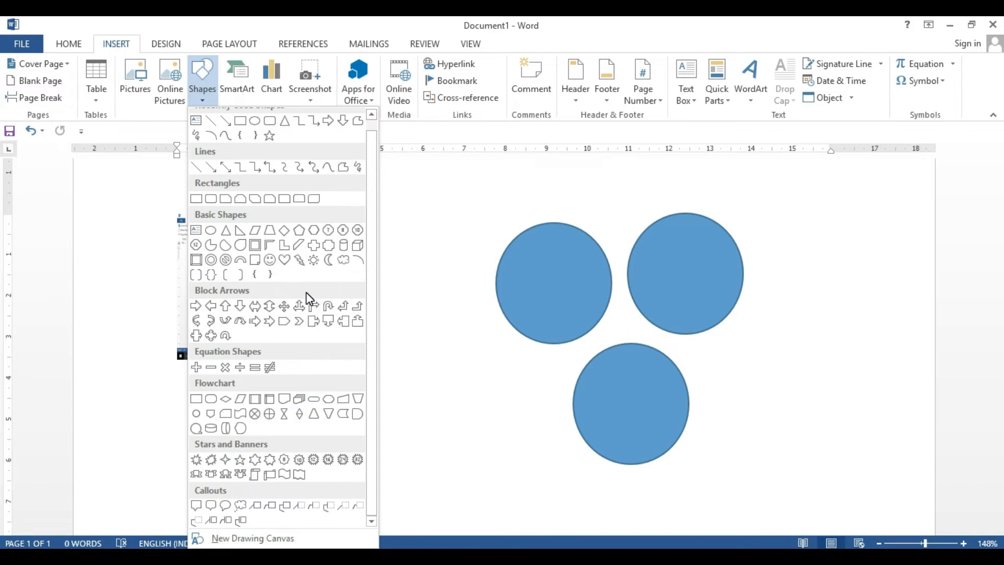
{"action": "left_click", "coordinate": [443, 217]}
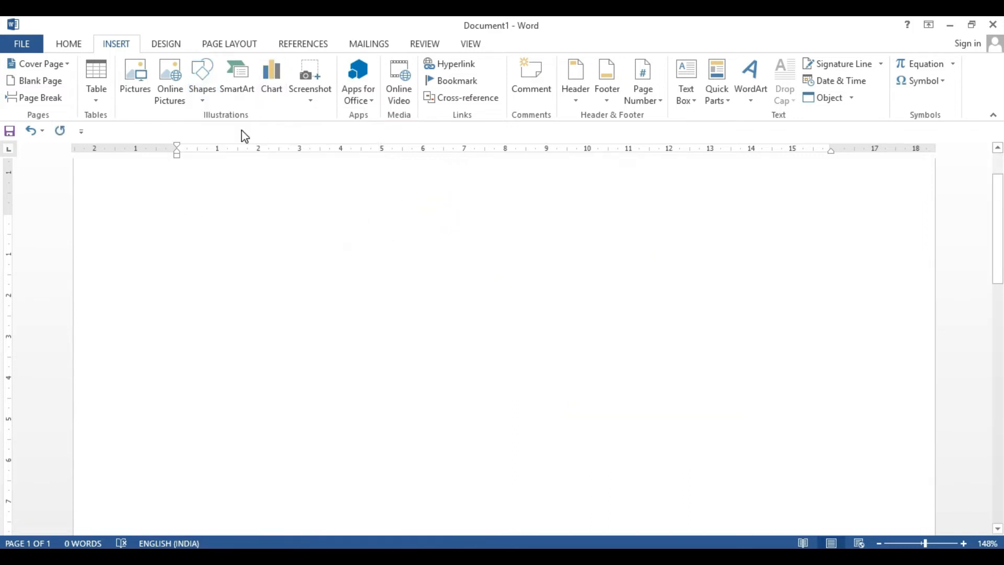
Step: Insert a Basic Block List SmartArt graphic from the List category
{"action": "left_click", "coordinate": [242, 81]}
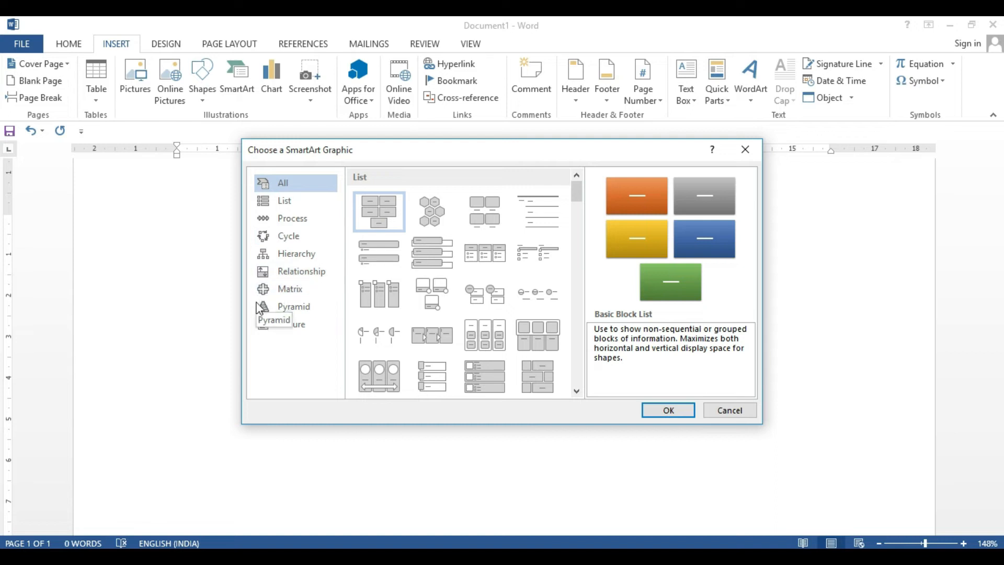
{"action": "left_click", "coordinate": [283, 204]}
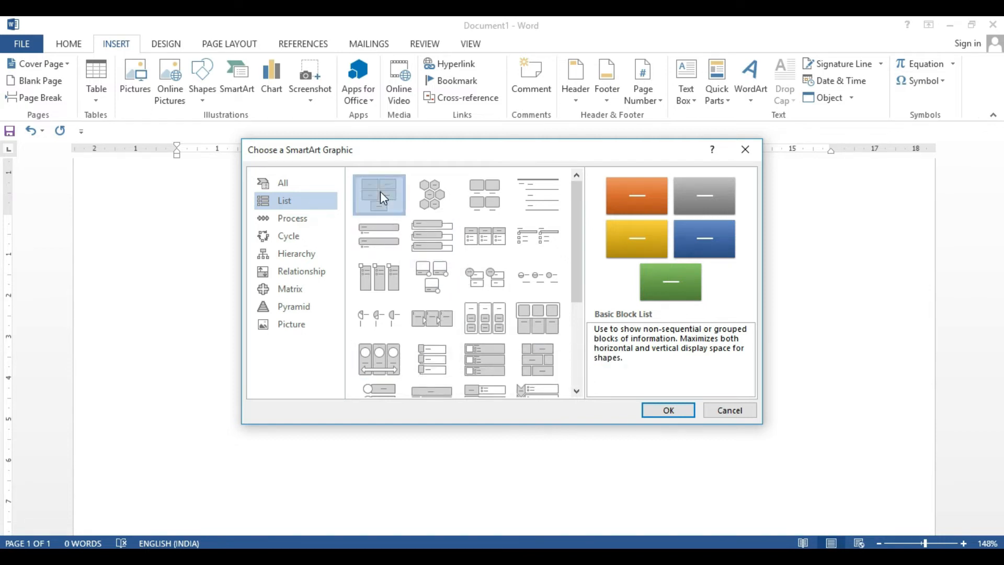
{"action": "left_click", "coordinate": [660, 413]}
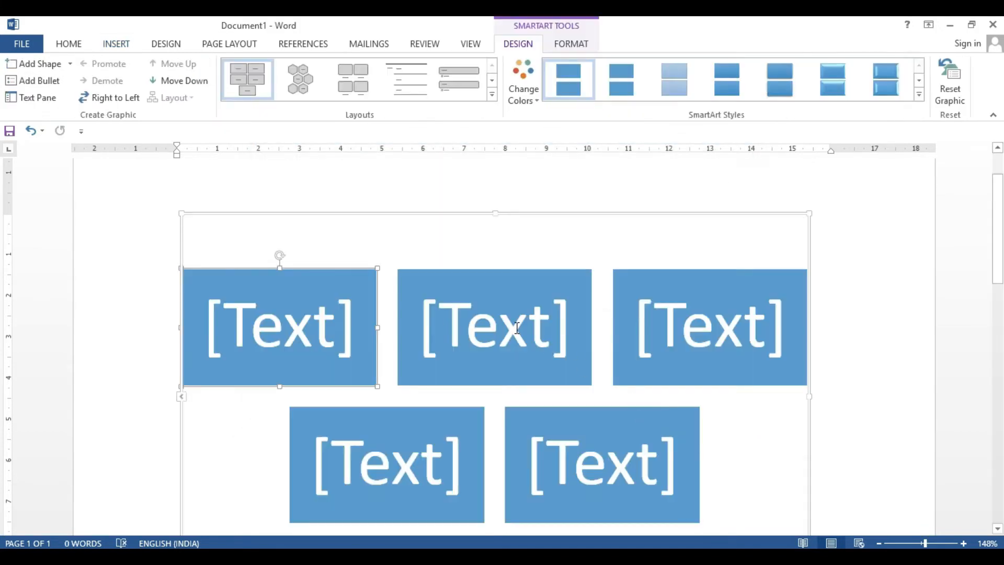
Step: Label the first block of the SmartArt graphic "computer" and the second block "memory"
{"action": "scroll", "coordinate": [409, 316], "scroll_direction": "down", "scroll_amount": 2}
{"action": "left_click", "coordinate": [337, 266]}
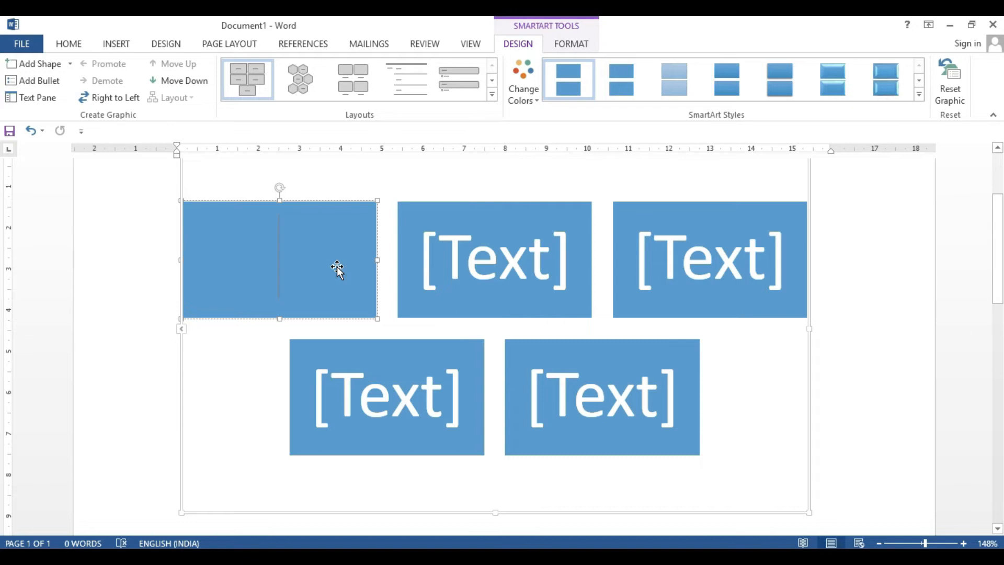
{"action": "type", "text": "compute"}
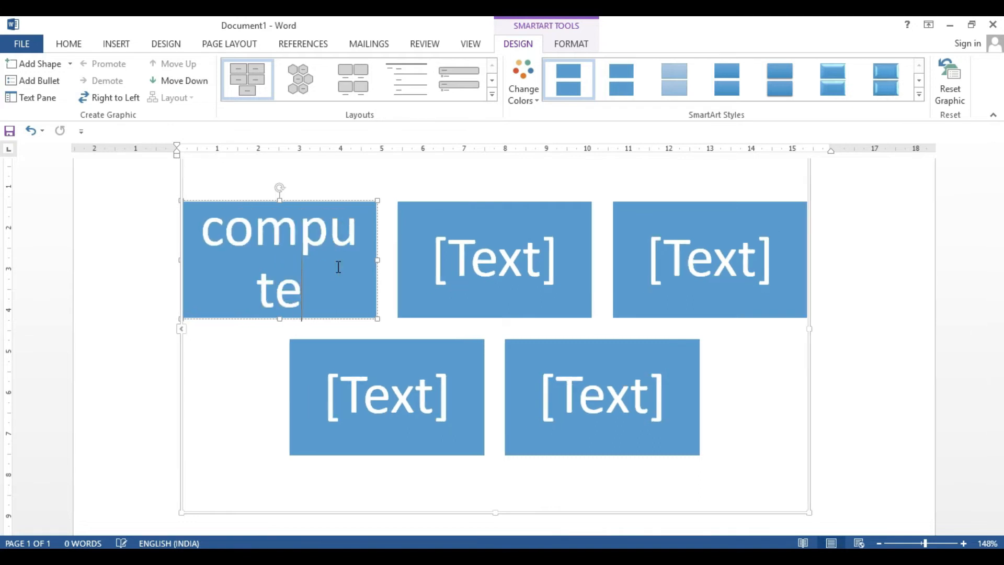
{"action": "type", "text": "r"}
{"action": "left_click", "coordinate": [504, 259]}
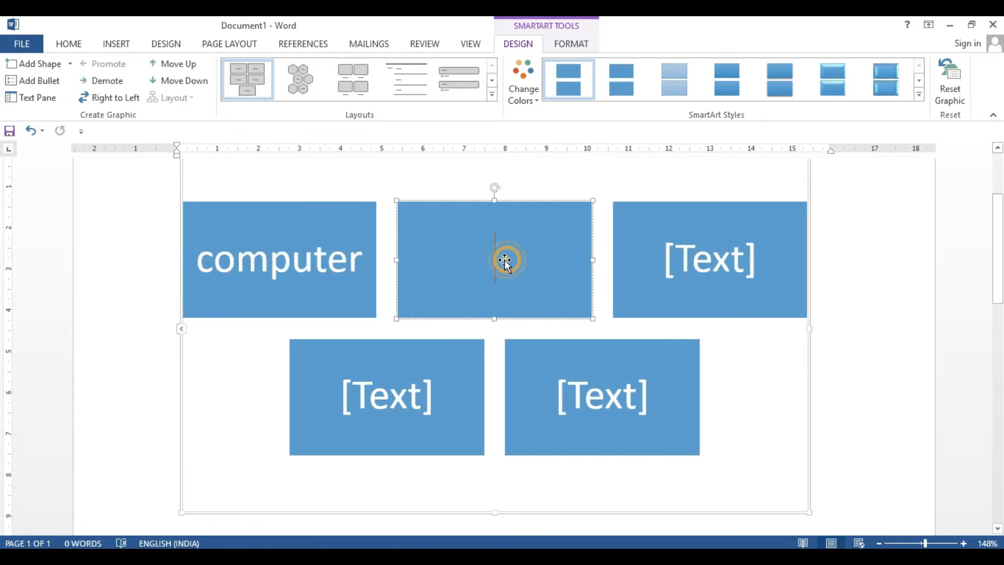
{"action": "type", "text": "me"}
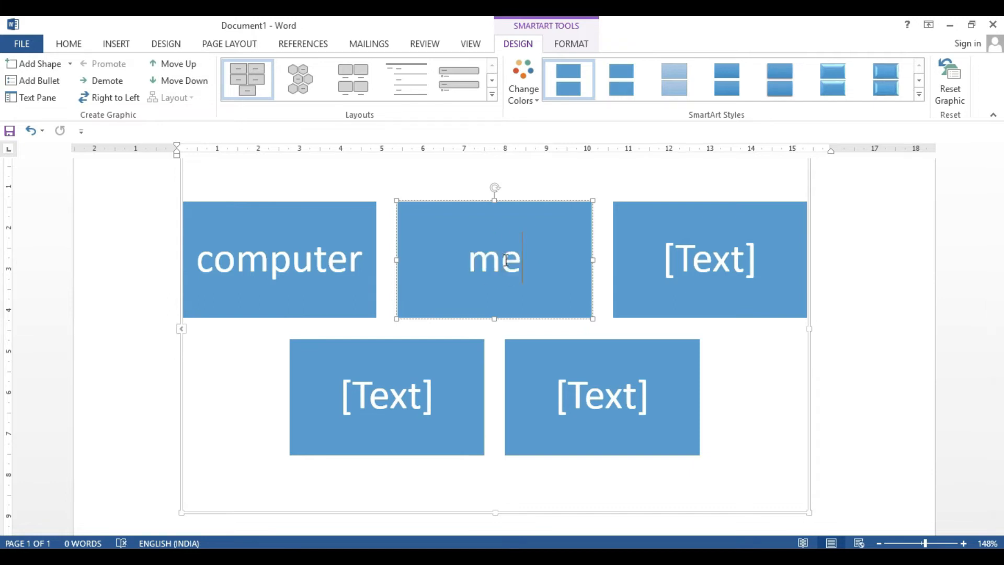
{"action": "type", "text": "mory"}
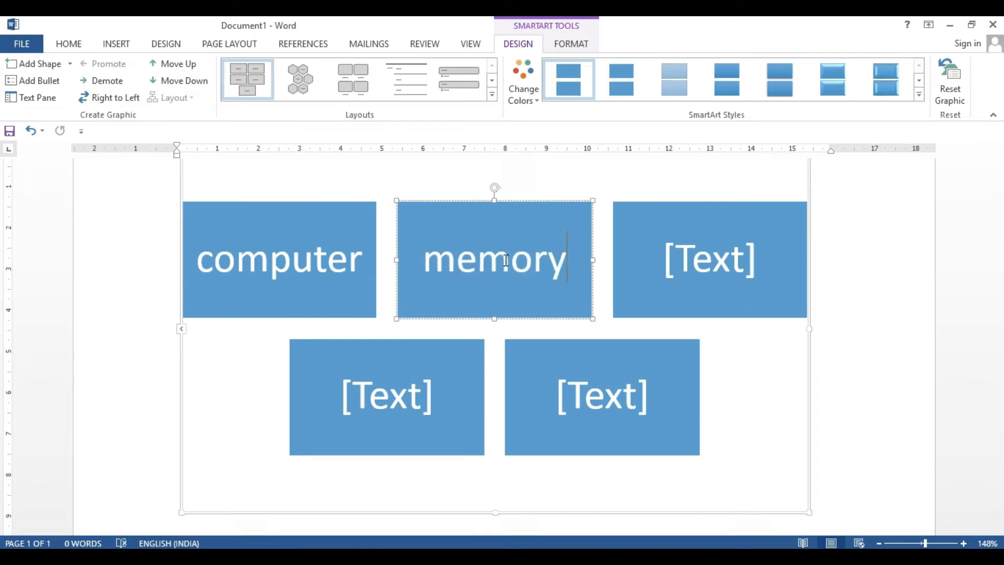
{"action": "left_click", "coordinate": [722, 330]}
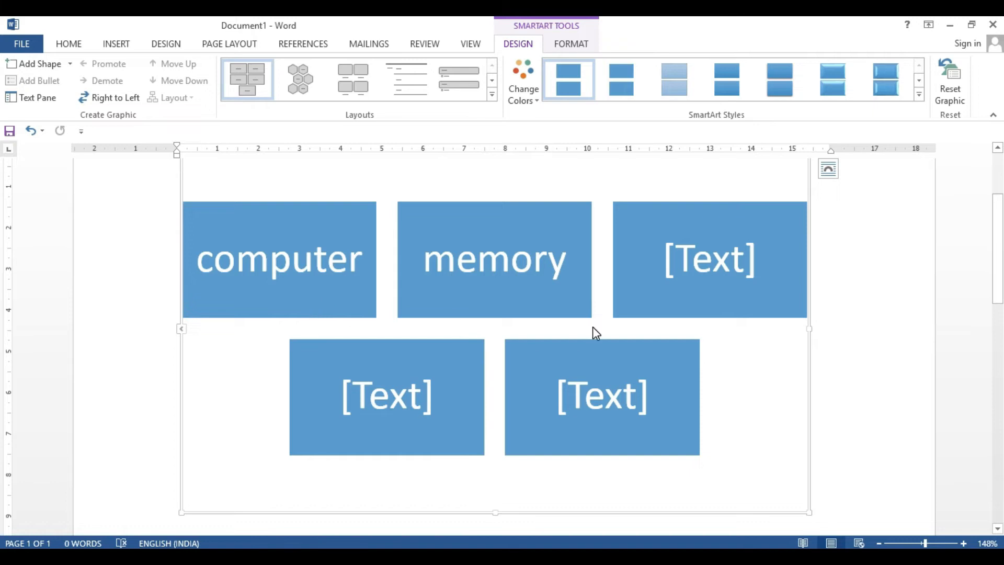
Step: Recolour the SmartArt graphic with the solid orange fill variant from the Accent 2 colours
{"action": "scroll", "coordinate": [415, 336], "scroll_direction": "up", "scroll_amount": 3}
{"action": "scroll", "coordinate": [412, 340], "scroll_direction": "down", "scroll_amount": 1}
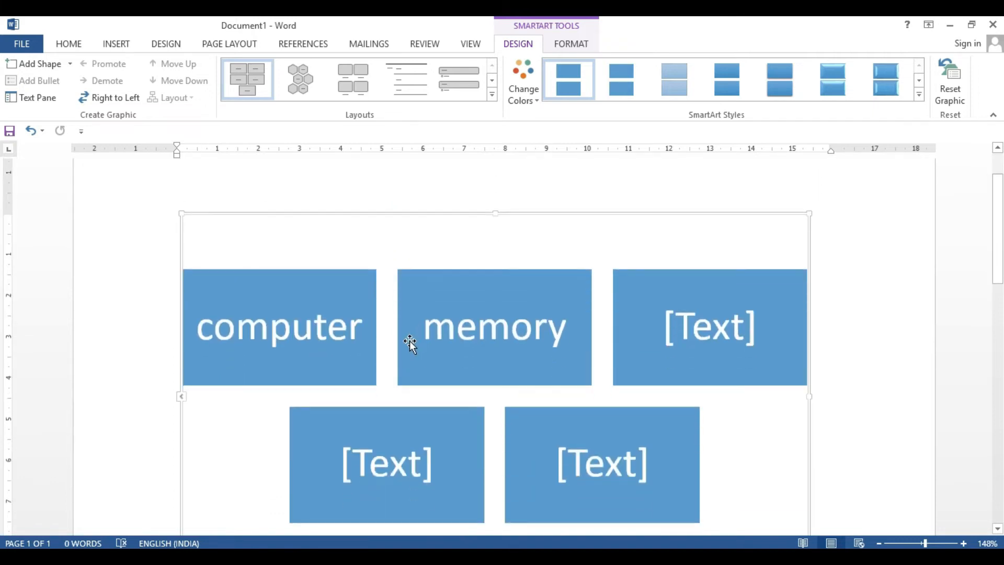
{"action": "scroll", "coordinate": [409, 340], "scroll_direction": "down", "scroll_amount": 1}
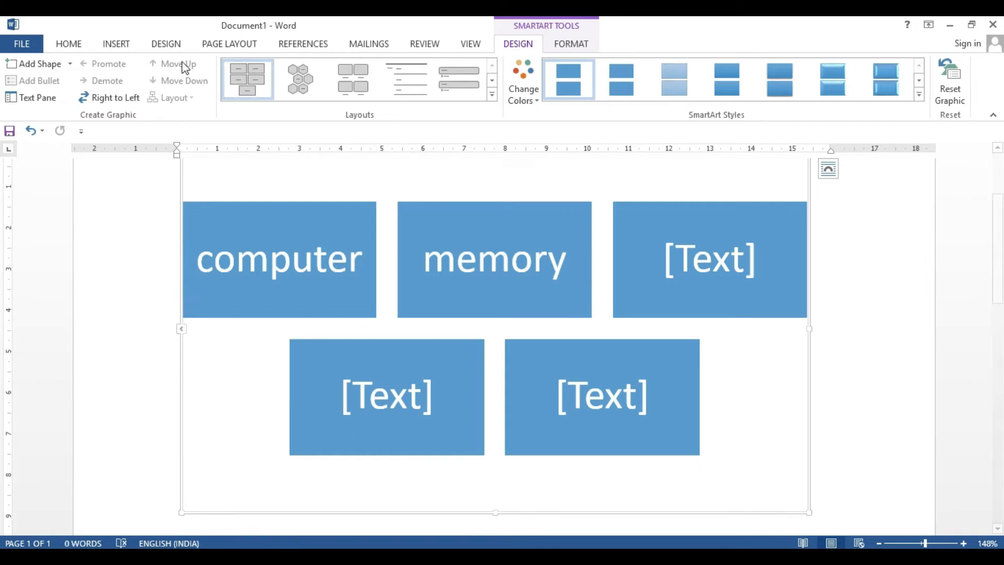
{"action": "left_click", "coordinate": [126, 44]}
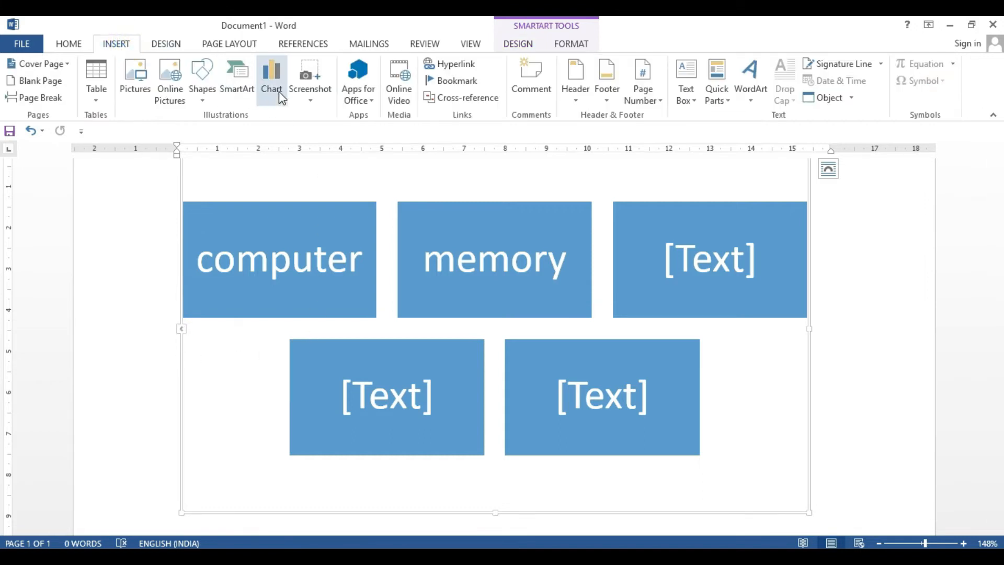
{"action": "left_click", "coordinate": [527, 45]}
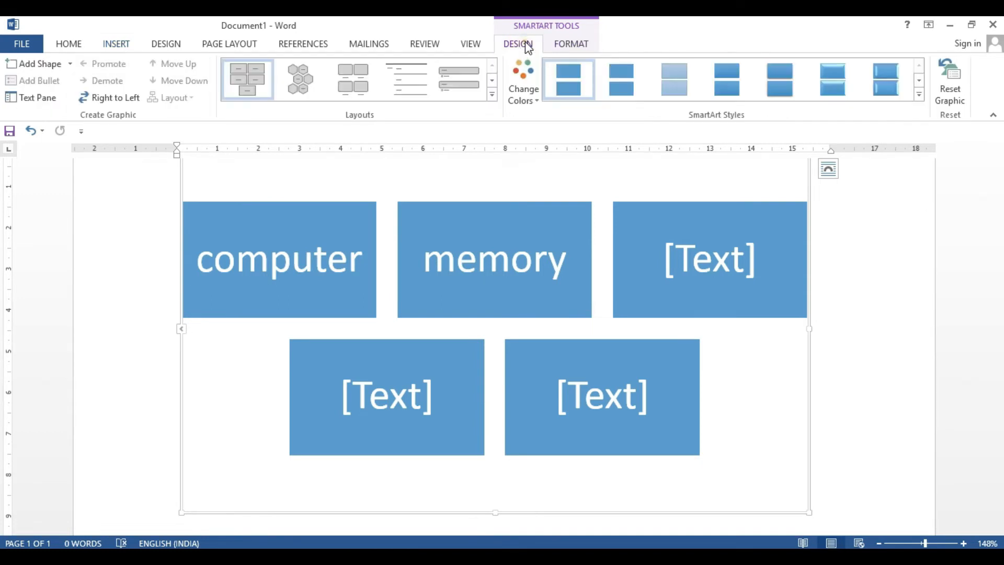
{"action": "left_click", "coordinate": [521, 99]}
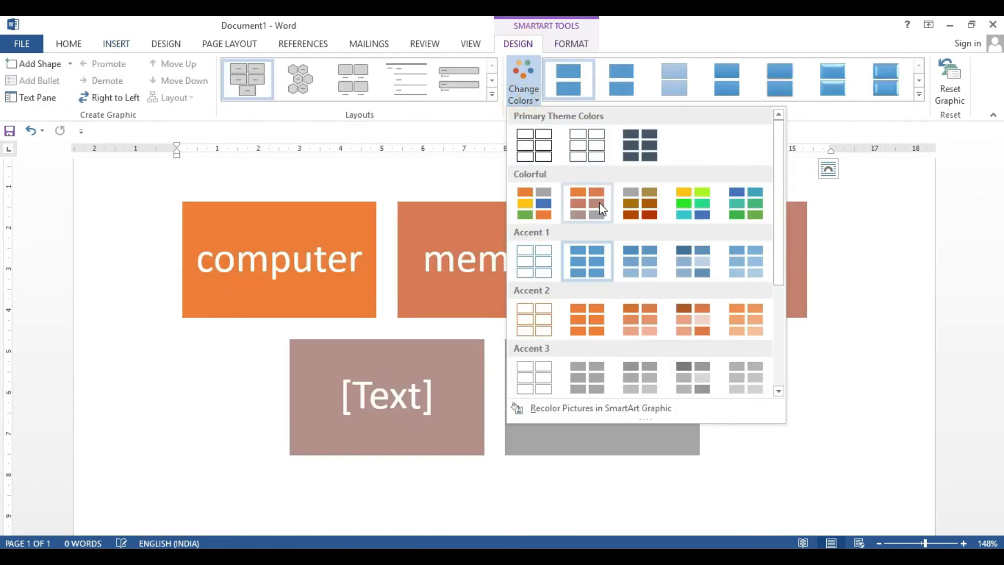
{"action": "left_click", "coordinate": [607, 323]}
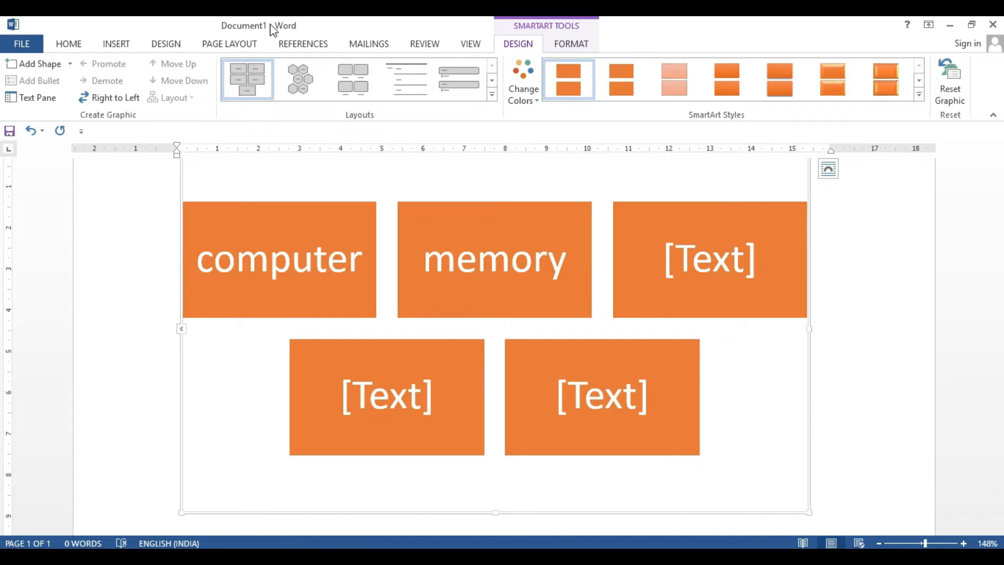
Step: Remove the orange SmartArt graphic from the page
{"action": "left_click", "coordinate": [112, 43]}
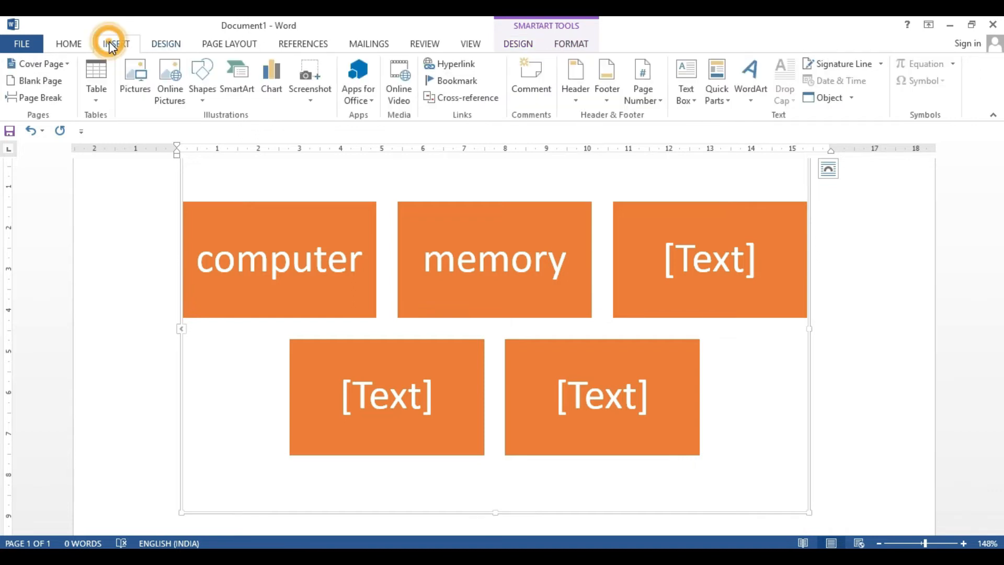
{"action": "left_click", "coordinate": [818, 388]}
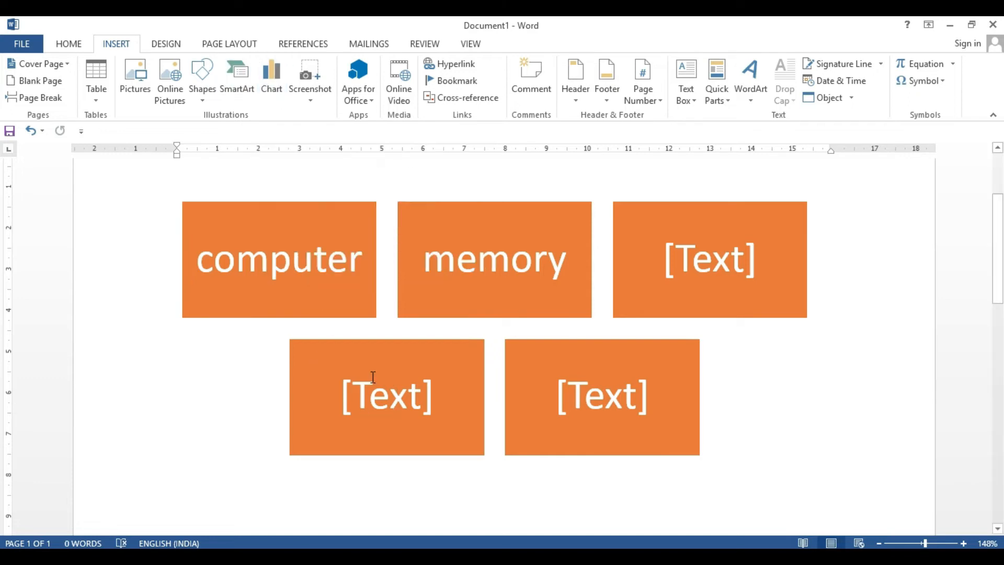
{"action": "left_click", "coordinate": [387, 454]}
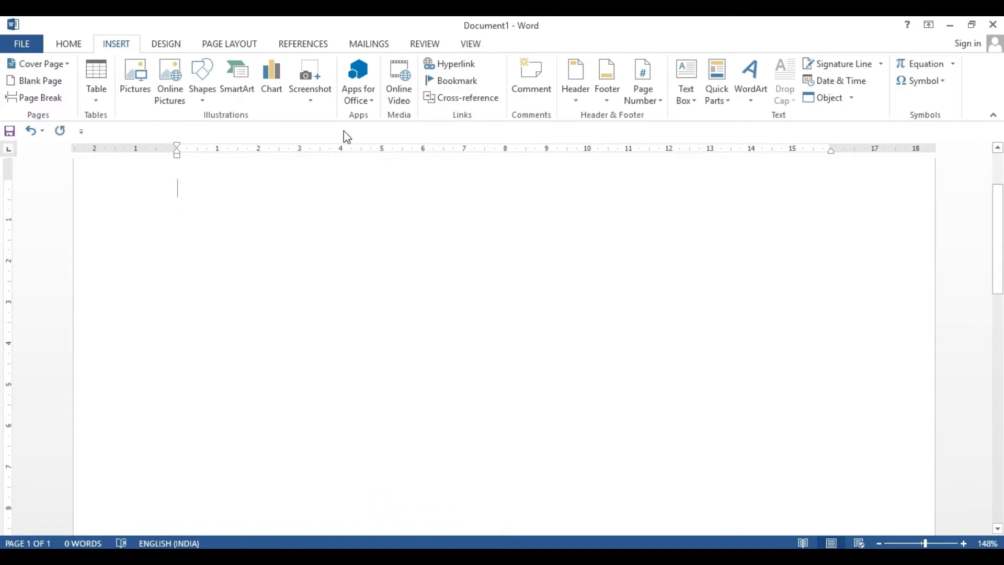
Step: Insert a clustered column chart and move its data window down to just above the chart
{"action": "left_click", "coordinate": [274, 81]}
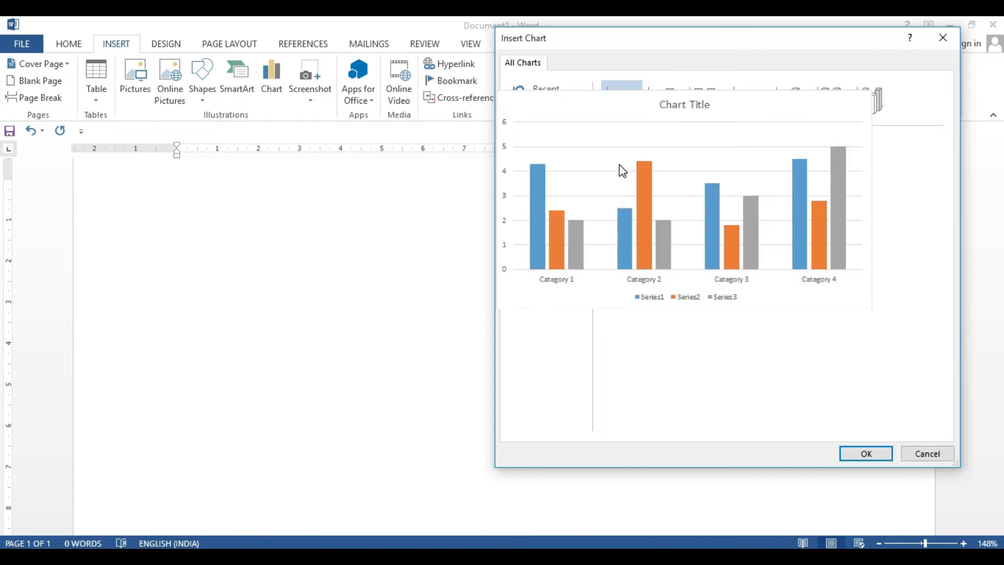
{"action": "left_click", "coordinate": [866, 454]}
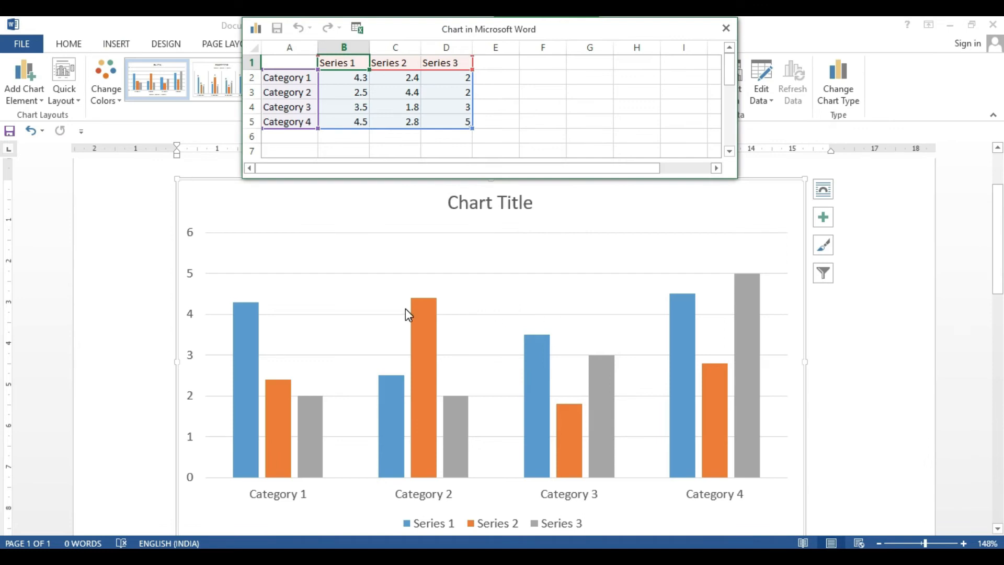
{"action": "scroll", "coordinate": [405, 308], "scroll_direction": "up", "scroll_amount": 2}
{"action": "left_click_drag", "start_coordinate": [574, 36], "coordinate": [572, 91]}
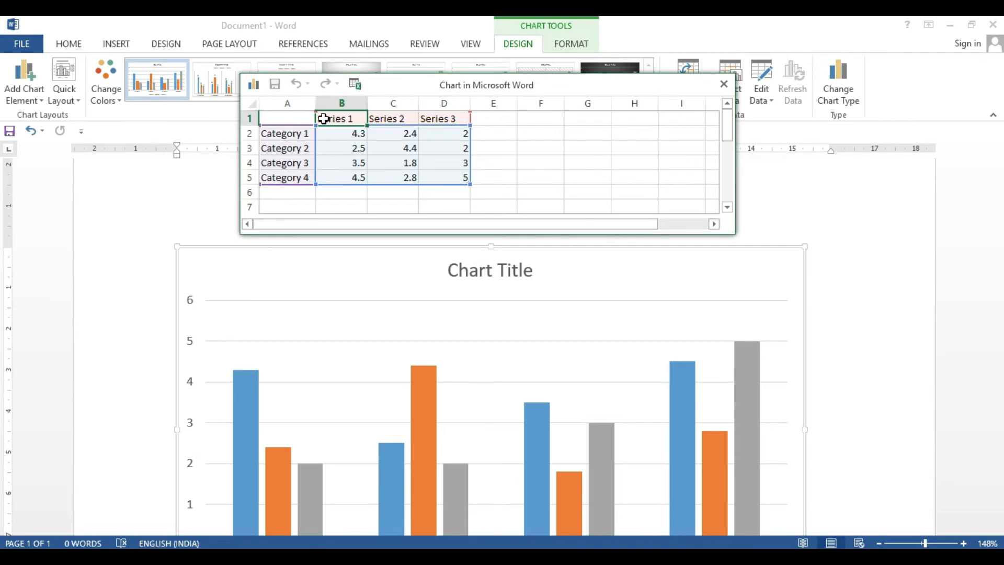
{"action": "scroll", "coordinate": [491, 308], "scroll_direction": "down", "scroll_amount": 2}
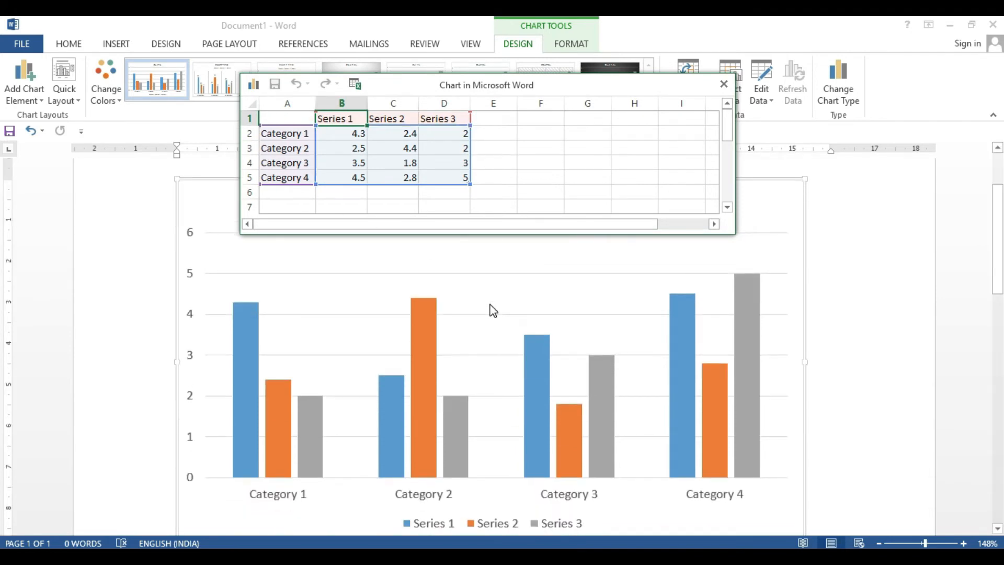
{"action": "scroll", "coordinate": [493, 311], "scroll_direction": "up", "scroll_amount": 2}
{"action": "scroll", "coordinate": [493, 310], "scroll_direction": "down", "scroll_amount": 2}
{"action": "scroll", "coordinate": [491, 311], "scroll_direction": "up", "scroll_amount": 2}
Step: Delete all the sample data in cells A1 to D5 of the chart's data sheet
{"action": "left_click", "coordinate": [286, 120]}
{"action": "left_click_drag", "start_coordinate": [286, 119], "coordinate": [460, 178]}
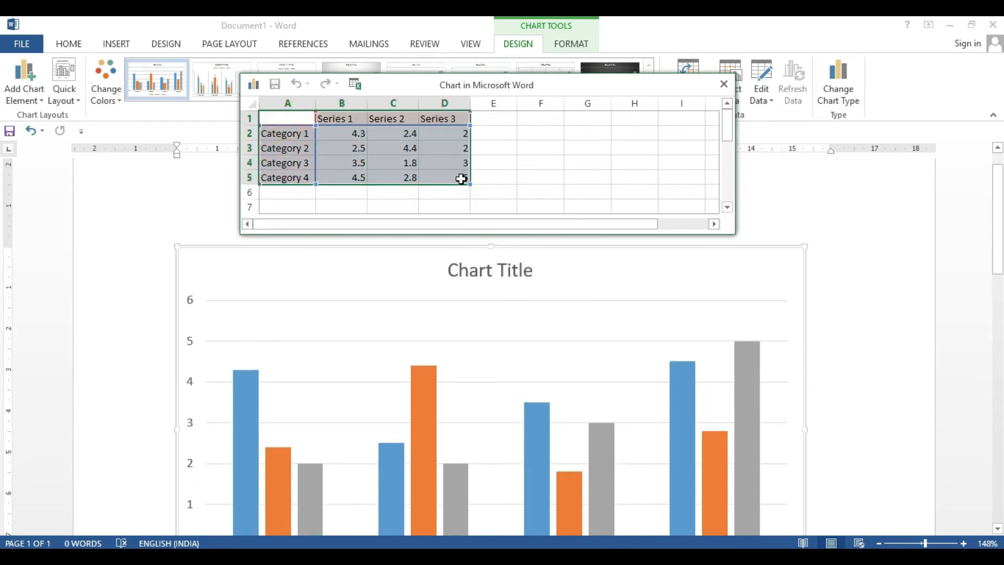
{"action": "key", "text": "Delete"}
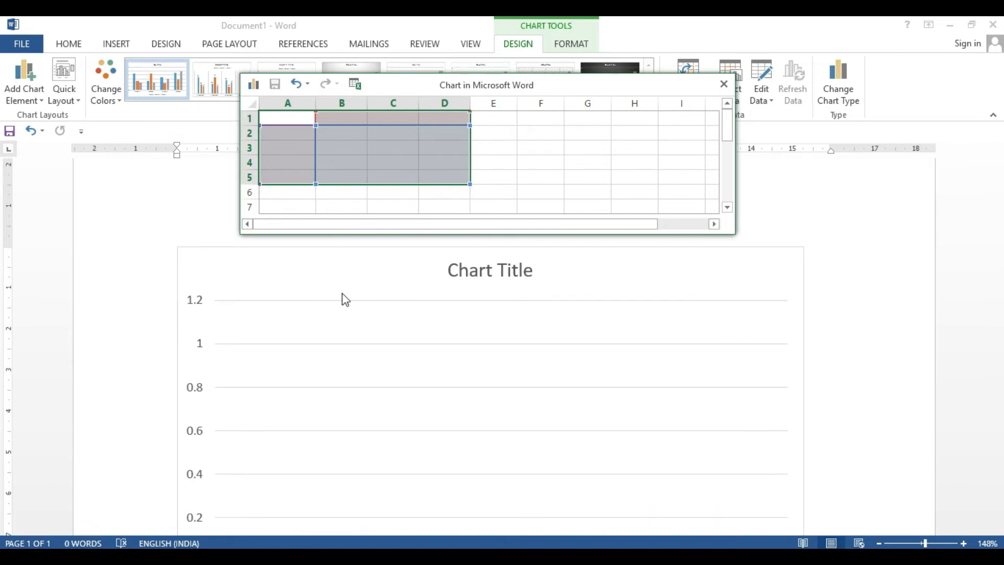
Step: Enter the column headings name, hindi, math and total in cells A1 to D1 of the chart's data sheet
{"action": "left_click", "coordinate": [286, 118]}
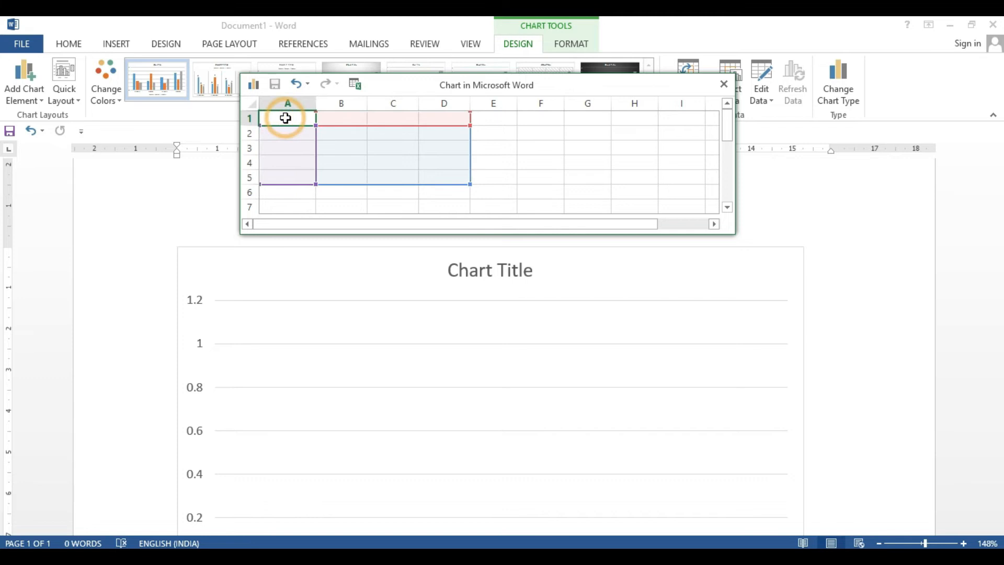
{"action": "type", "text": "nm"}
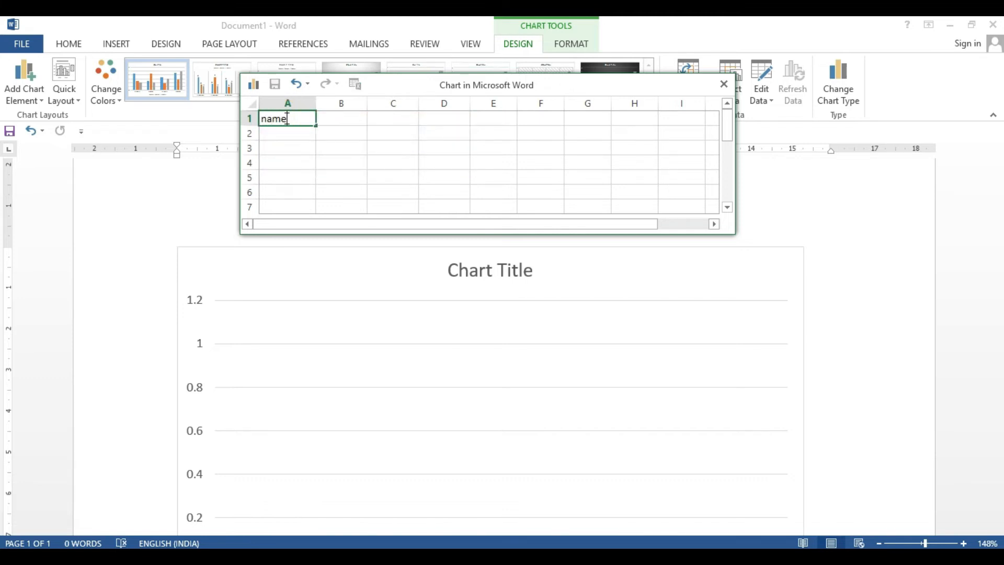
{"action": "key", "text": "Tab"}
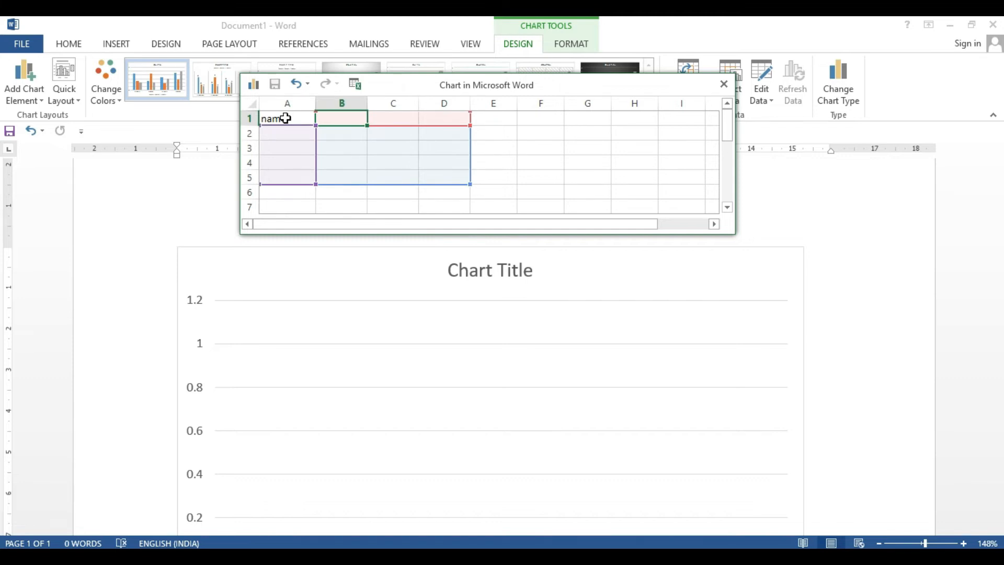
{"action": "type", "text": "hindi"}
{"action": "key", "text": "Tab"}
{"action": "type", "text": "math"}
{"action": "key", "text": "Tab"}
{"action": "type", "text": "total"}
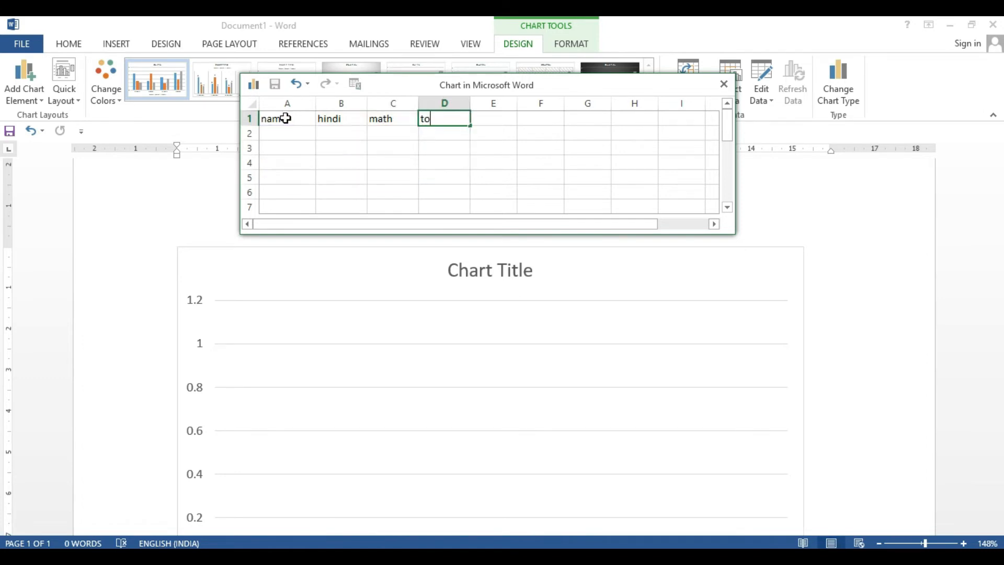
Step: Enter the names a, b and c in cells A2 to A4 of the chart's data sheet
{"action": "left_click", "coordinate": [281, 134]}
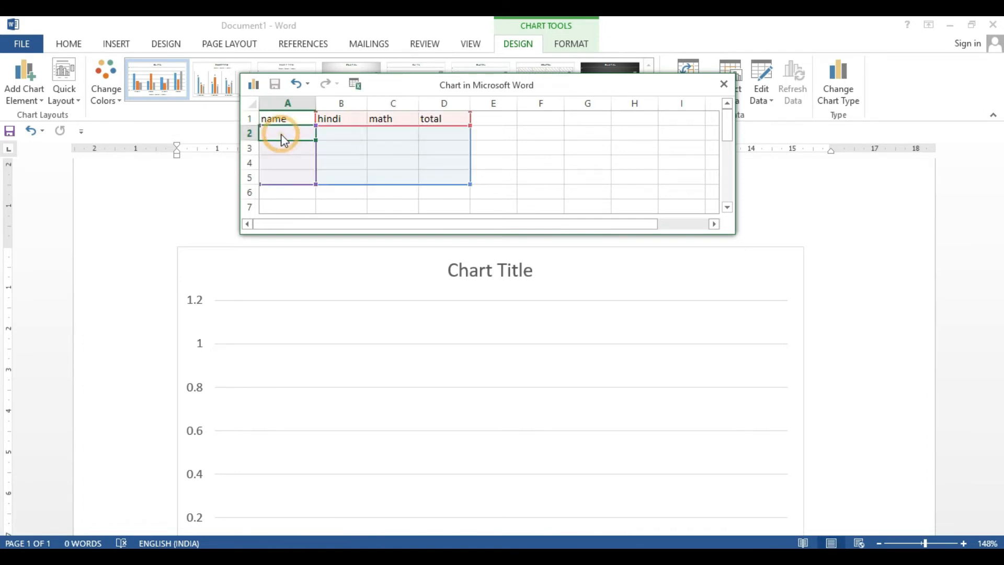
{"action": "type", "text": "a"}
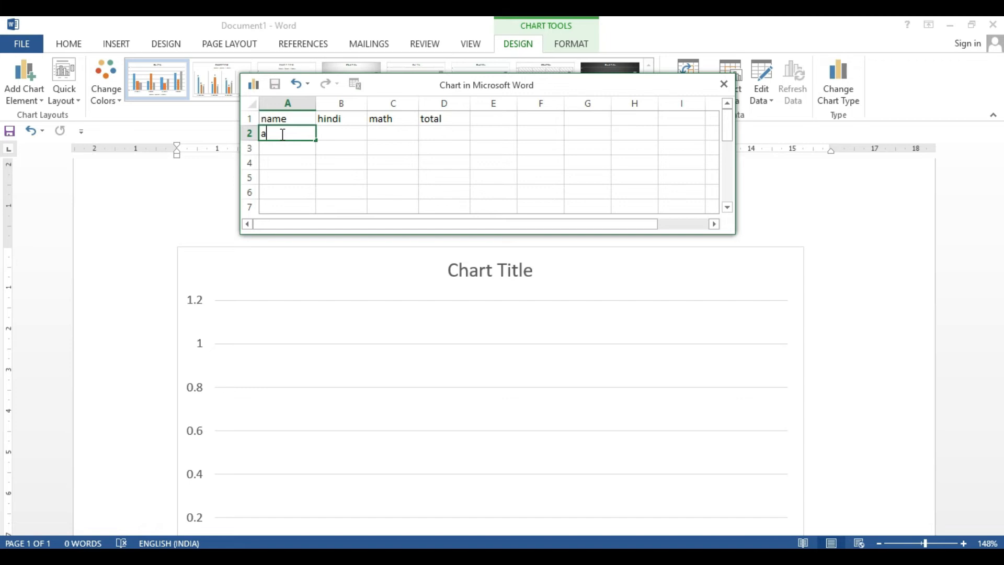
{"action": "key", "text": "Return"}
{"action": "type", "text": "b"}
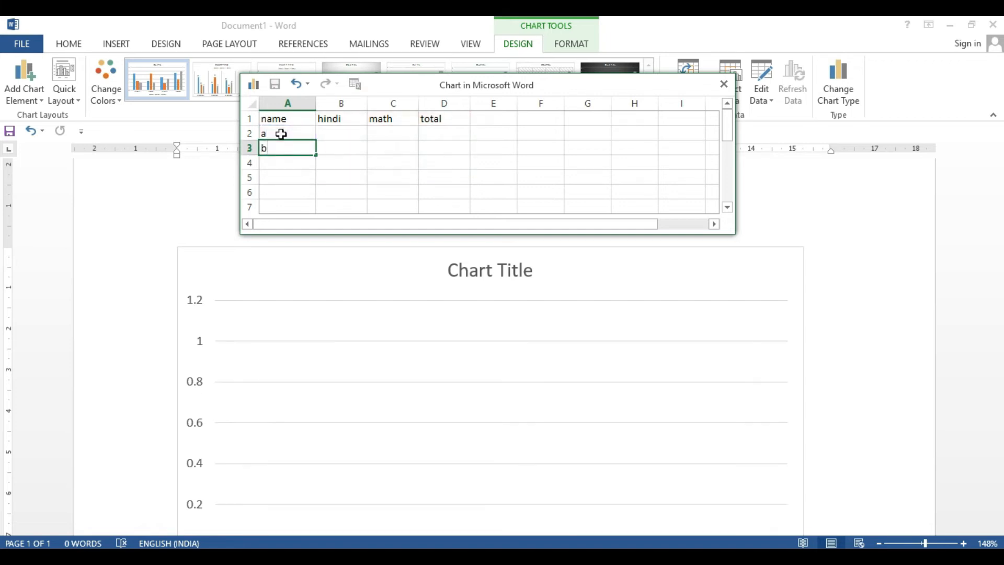
{"action": "key", "text": "Return"}
{"action": "type", "text": "v"}
{"action": "type", "text": "c"}
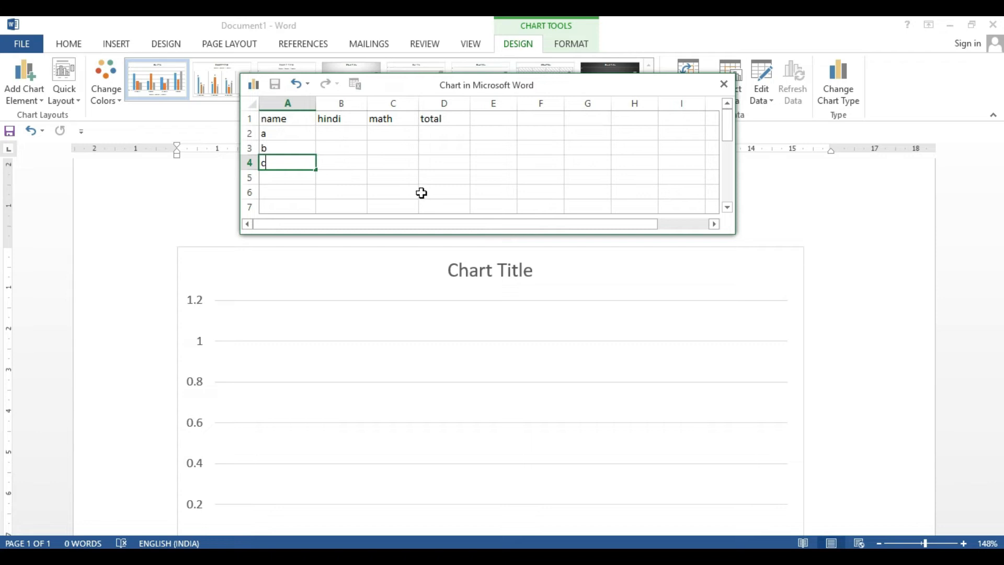
Step: Fill in row a of the data sheet with hindi 10, math 20 and total 30
{"action": "left_click", "coordinate": [340, 133]}
{"action": "scroll", "coordinate": [361, 384], "scroll_direction": "down", "scroll_amount": 3}
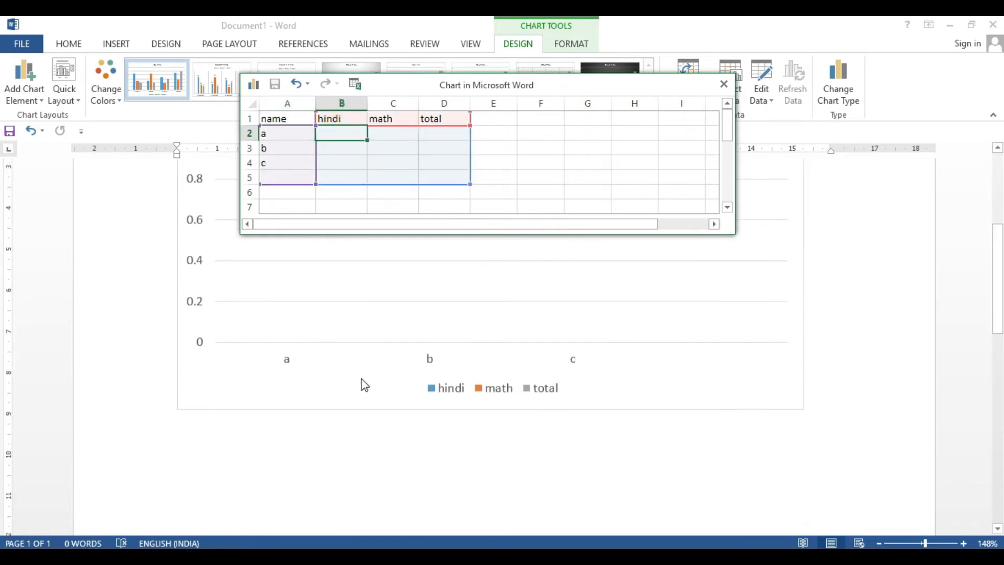
{"action": "scroll", "coordinate": [365, 385], "scroll_direction": "up", "scroll_amount": 2}
{"action": "scroll", "coordinate": [365, 385], "scroll_direction": "up", "scroll_amount": 4}
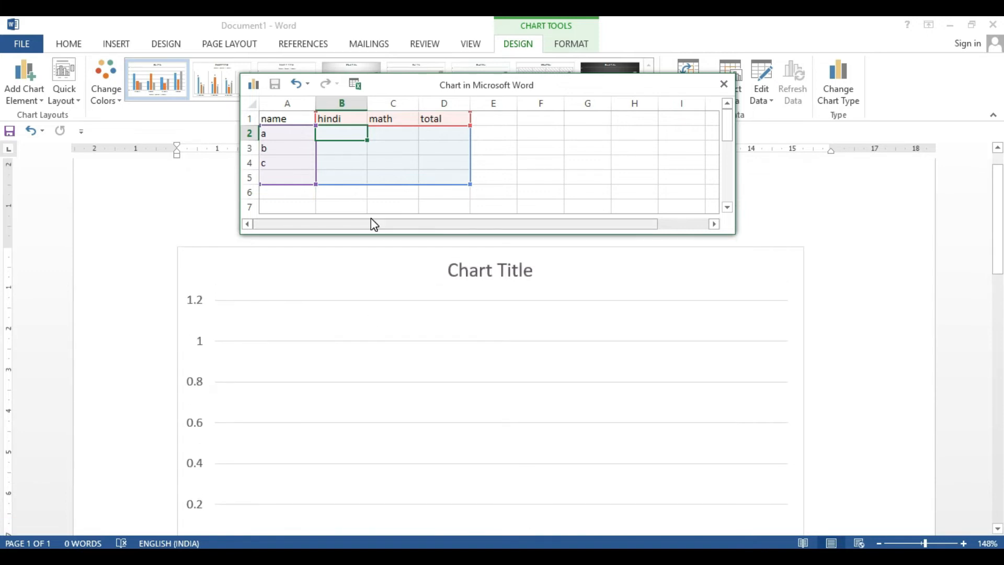
{"action": "type", "text": "10"}
{"action": "key", "text": "Tab"}
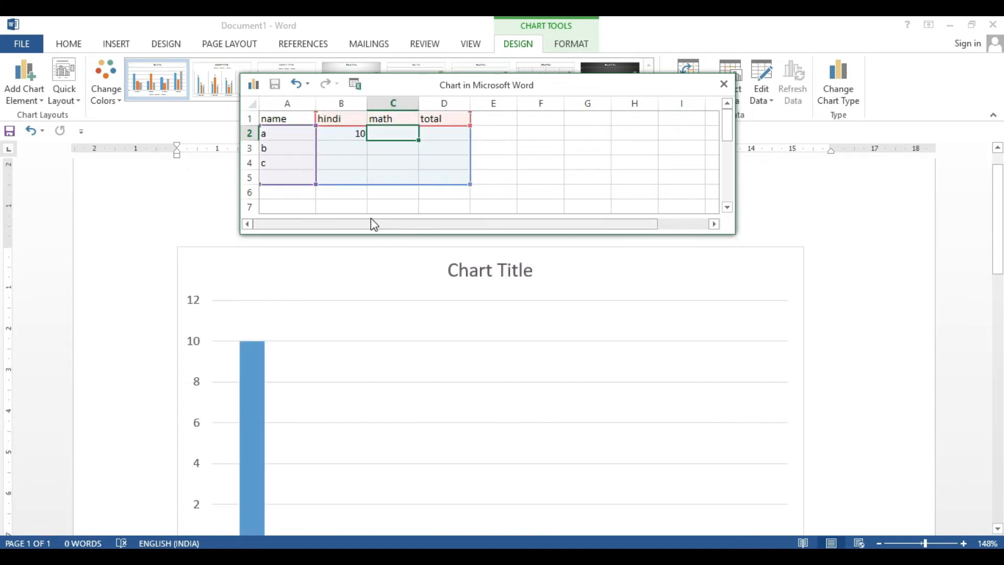
{"action": "type", "text": "20"}
{"action": "key", "text": "Tab"}
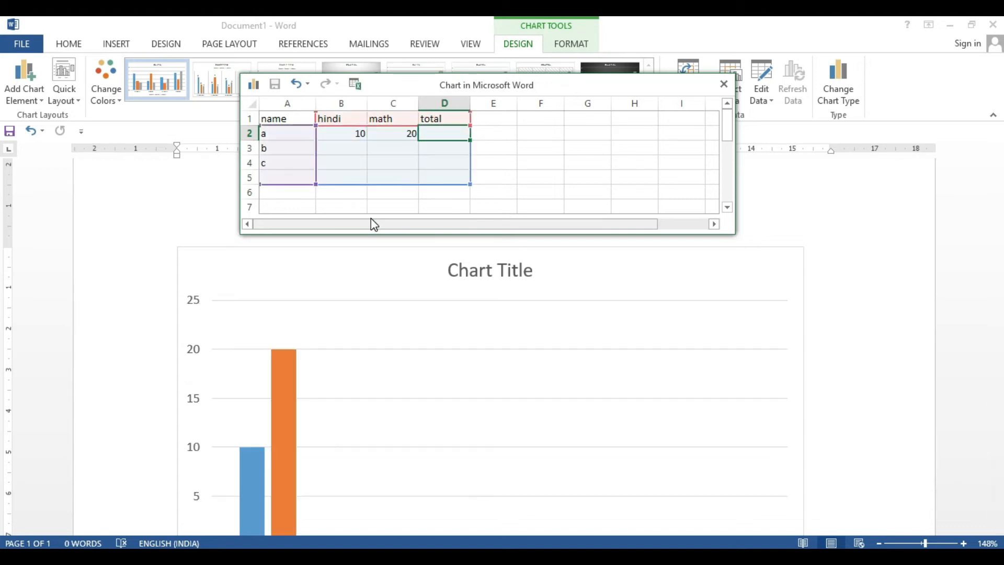
{"action": "type", "text": "30"}
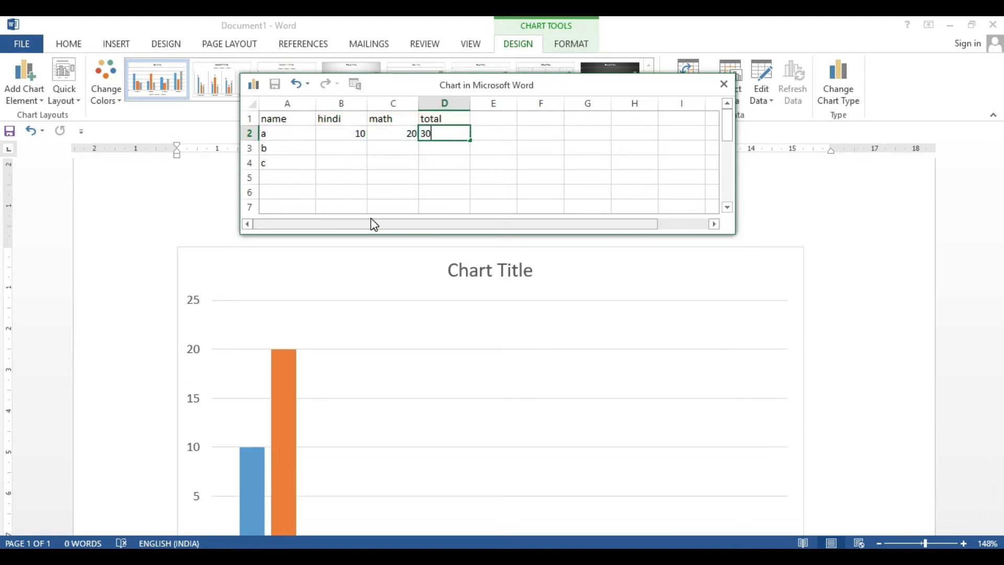
Step: Fill in row b of the data sheet with hindi 10, math 20 and total 30
{"action": "left_click", "coordinate": [350, 152]}
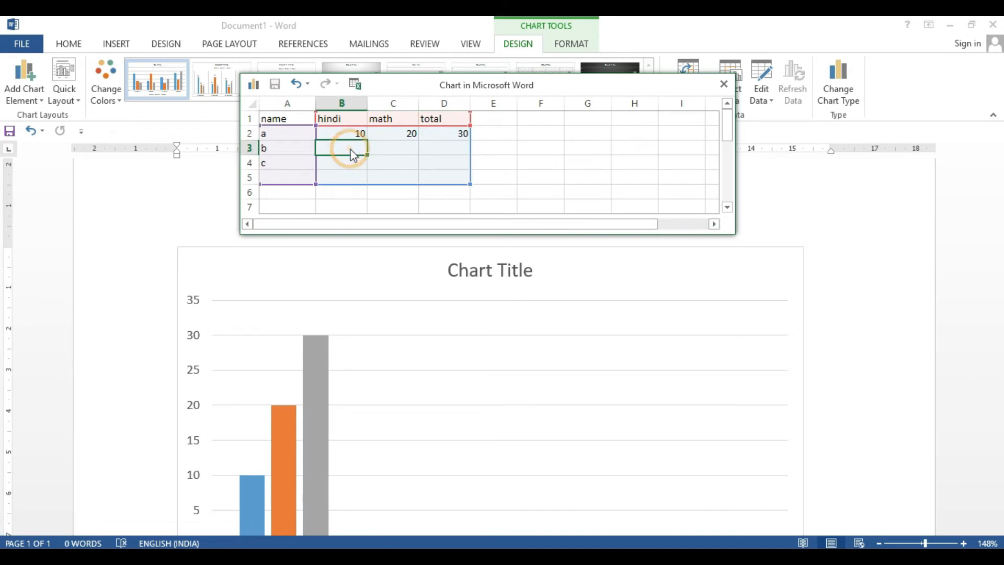
{"action": "scroll", "coordinate": [334, 313], "scroll_direction": "down", "scroll_amount": 2}
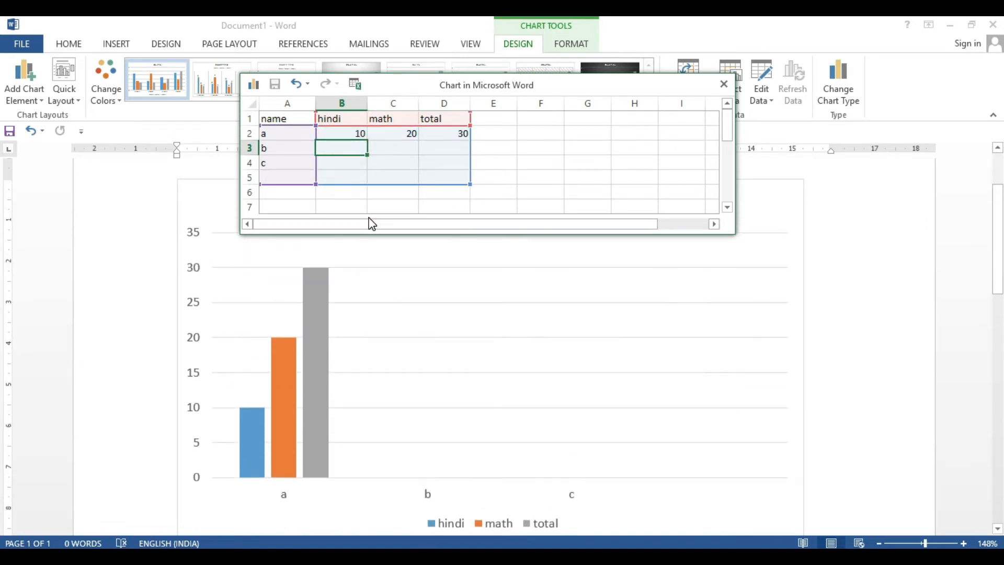
{"action": "type", "text": "10"}
{"action": "key", "text": "Tab"}
{"action": "type", "text": "20"}
{"action": "key", "text": "Tab"}
{"action": "type", "text": "30"}
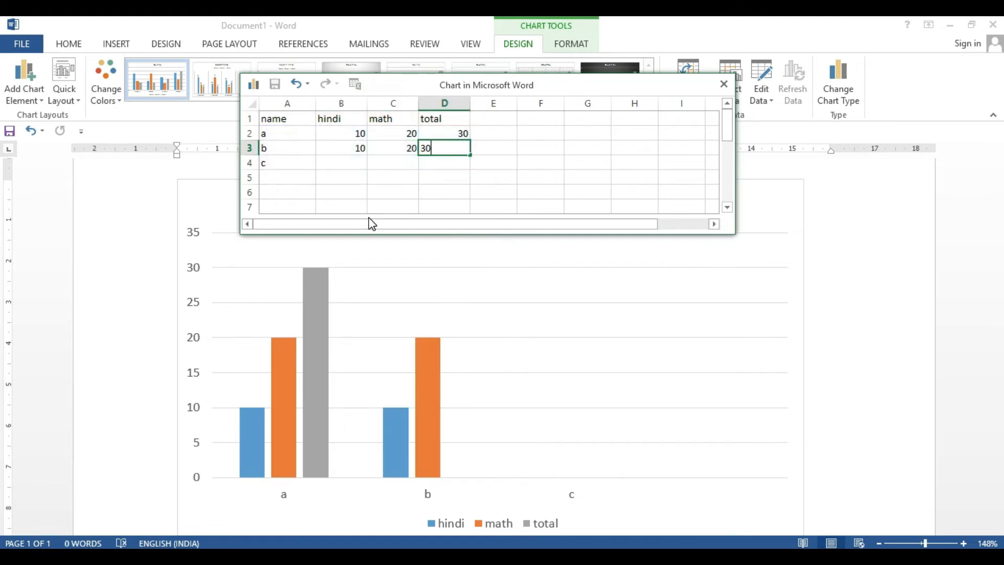
Step: Fill in row c of the data sheet with hindi 40, math 10 and total 50
{"action": "left_click", "coordinate": [341, 162]}
{"action": "type", "text": "40"}
{"action": "key", "text": "Tab"}
{"action": "type", "text": "10"}
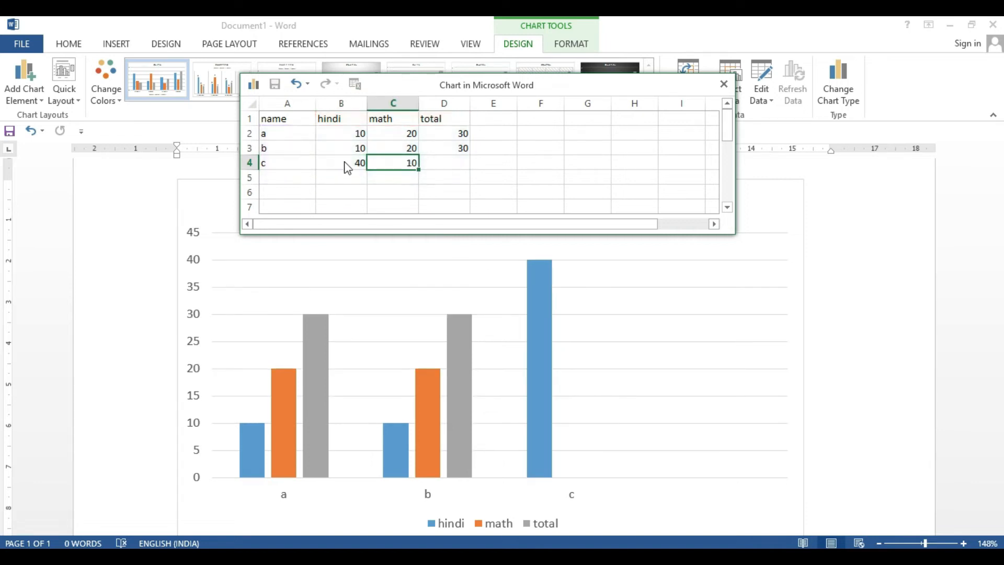
{"action": "key", "text": "Tab"}
{"action": "type", "text": "50"}
{"action": "left_click", "coordinate": [522, 148]}
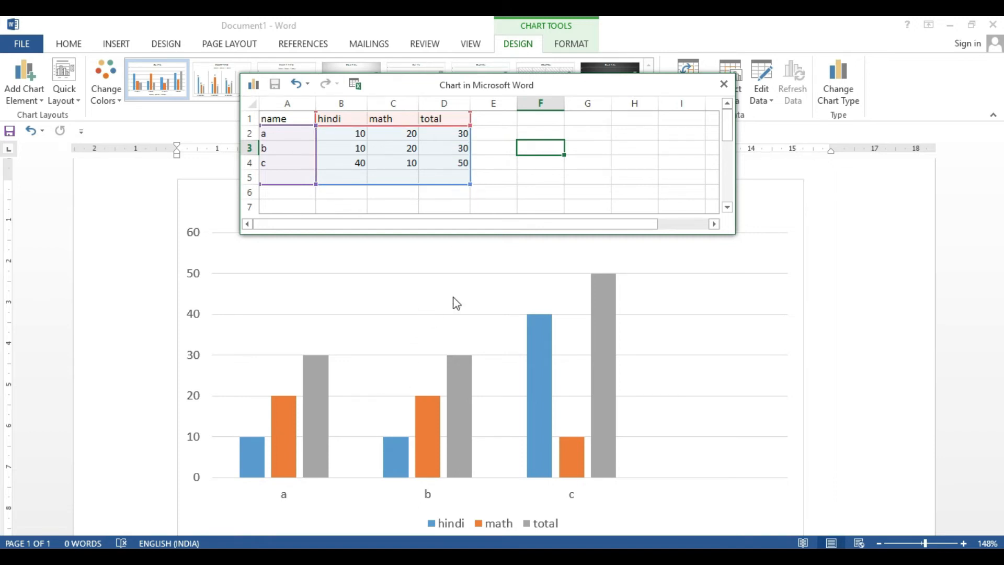
Step: Add data labels to the blue hindi series in the column chart
{"action": "scroll", "coordinate": [419, 371], "scroll_direction": "down", "scroll_amount": 1}
{"action": "scroll", "coordinate": [419, 371], "scroll_direction": "up", "scroll_amount": 1}
{"action": "left_click", "coordinate": [248, 444]}
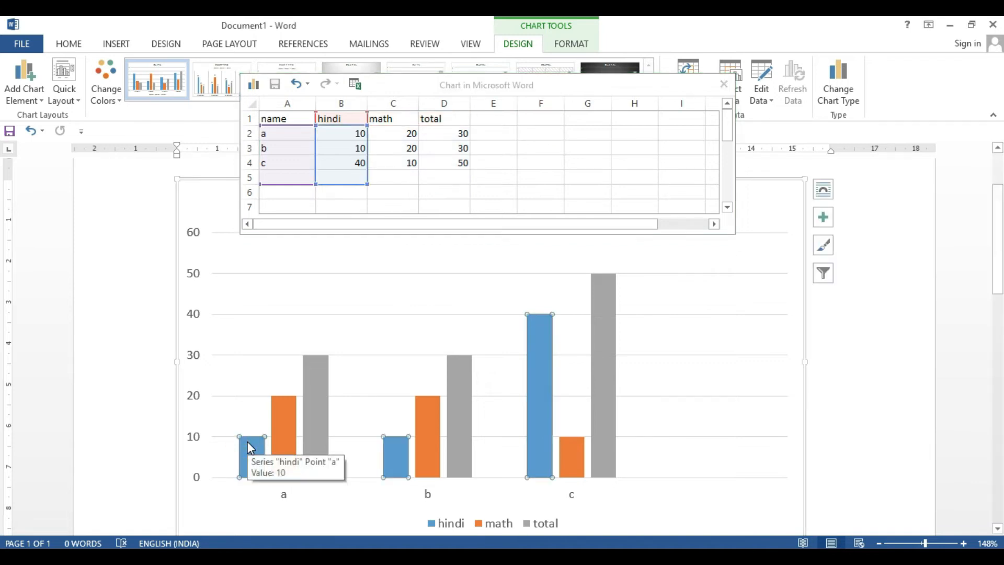
{"action": "right_click", "coordinate": [249, 447]}
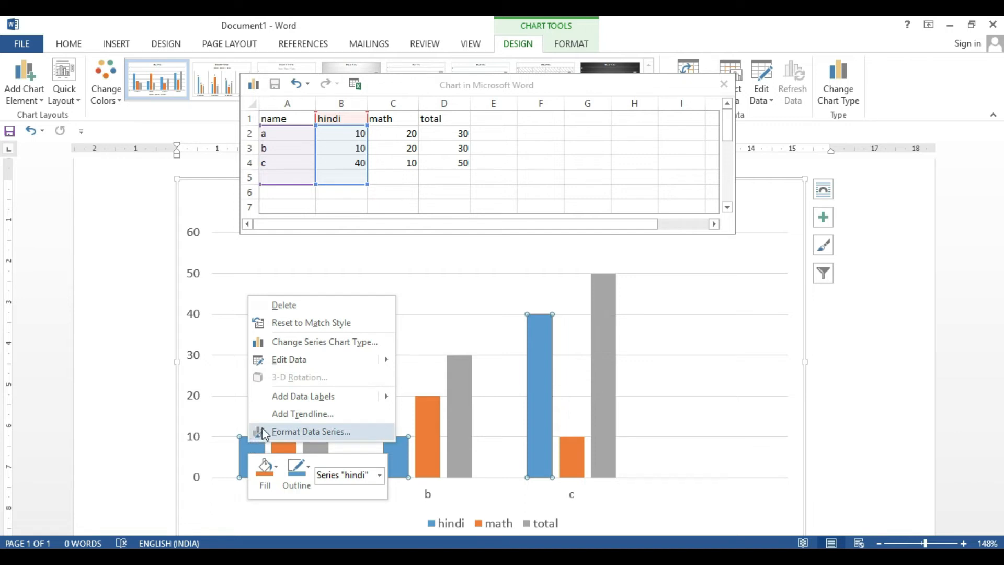
{"action": "mouse_move", "coordinate": [273, 395]}
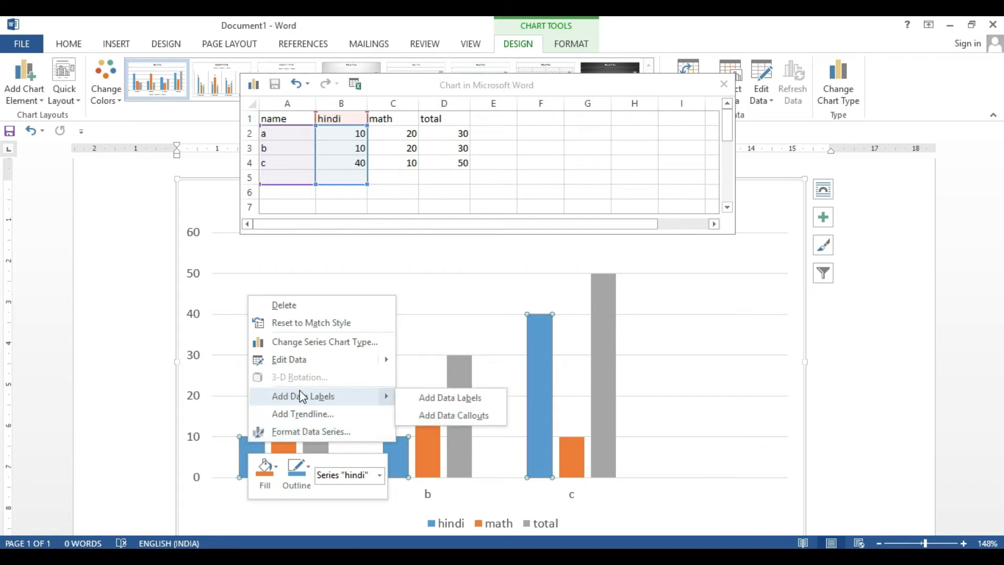
{"action": "left_click", "coordinate": [302, 397]}
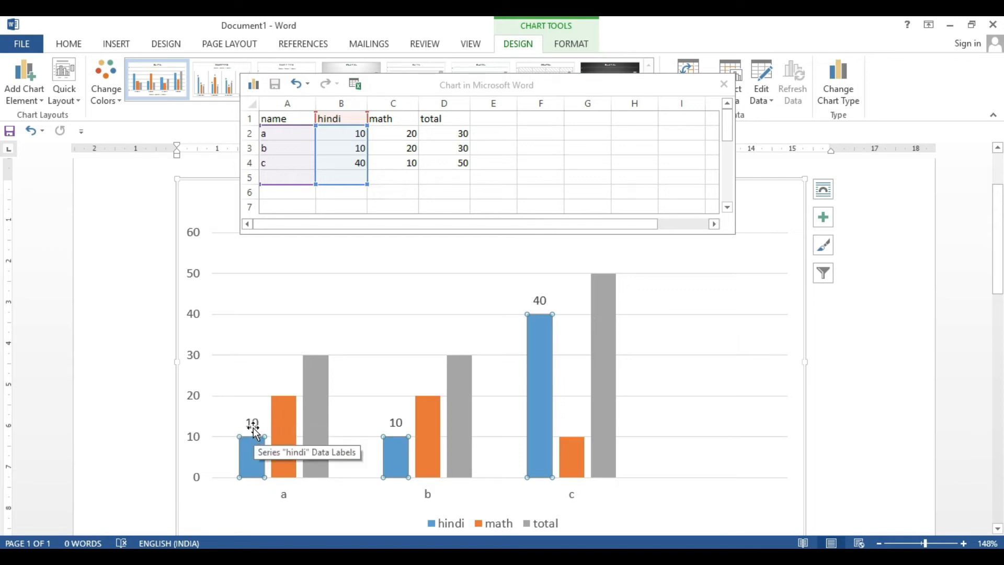
{"action": "mouse_move", "coordinate": [538, 477]}
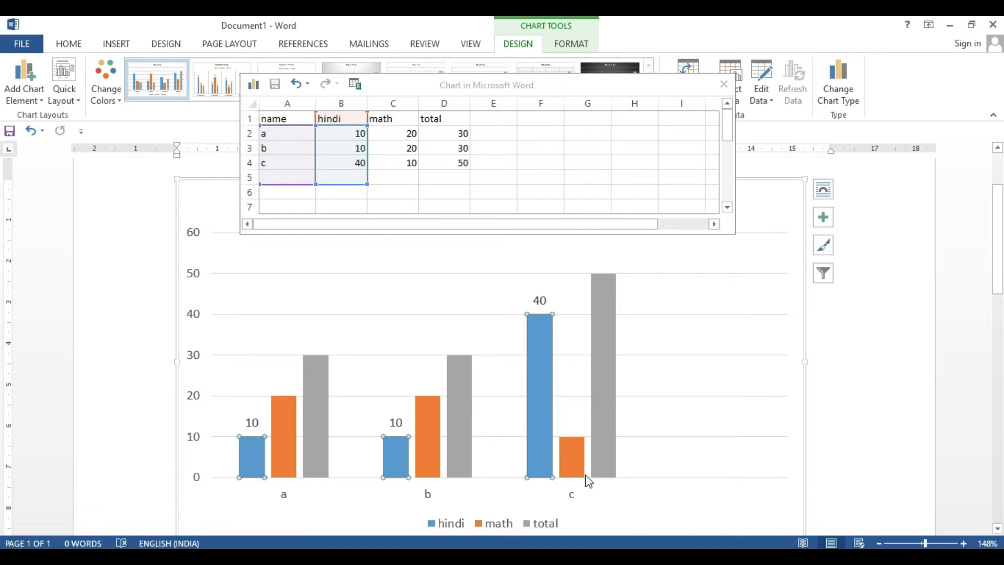
{"action": "mouse_move", "coordinate": [537, 357]}
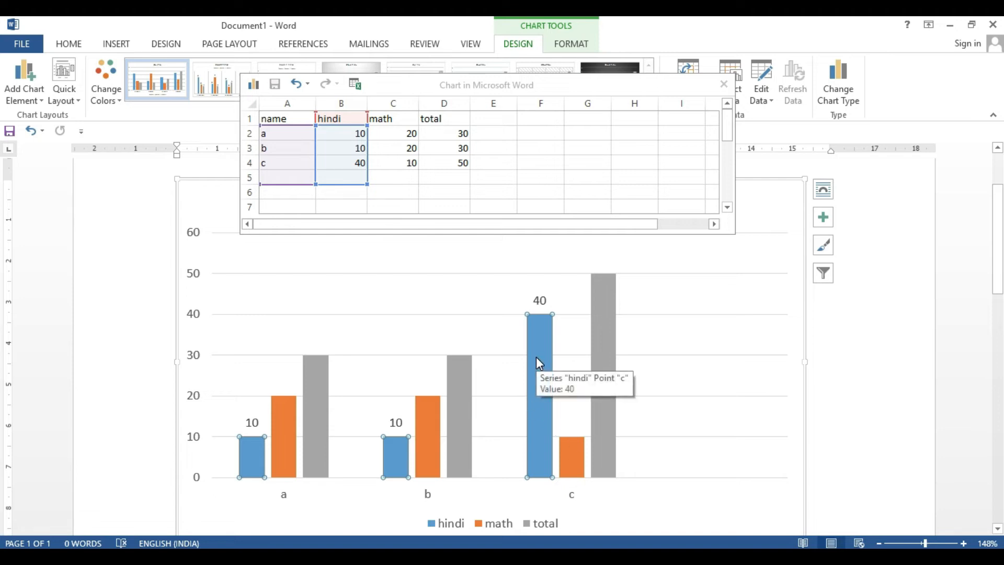
{"action": "left_click", "coordinate": [673, 340]}
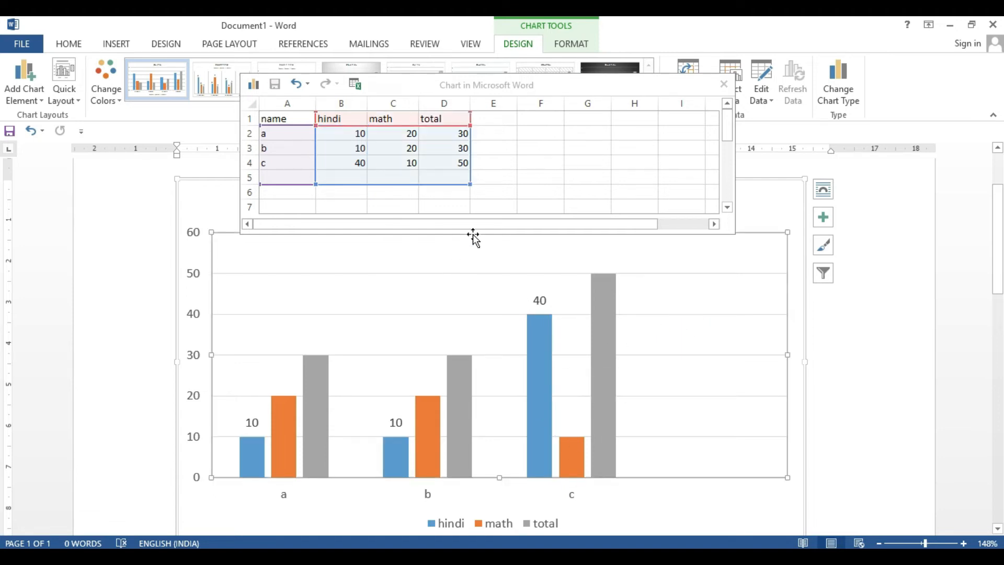
Step: Close the chart's data sheet window and show the chart design options
{"action": "left_click", "coordinate": [722, 86]}
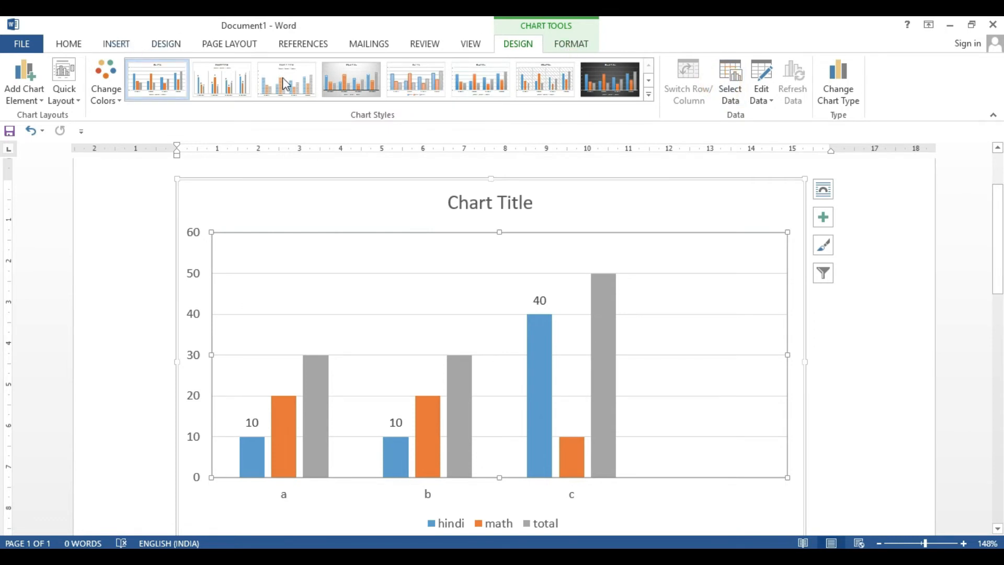
{"action": "left_click", "coordinate": [520, 47]}
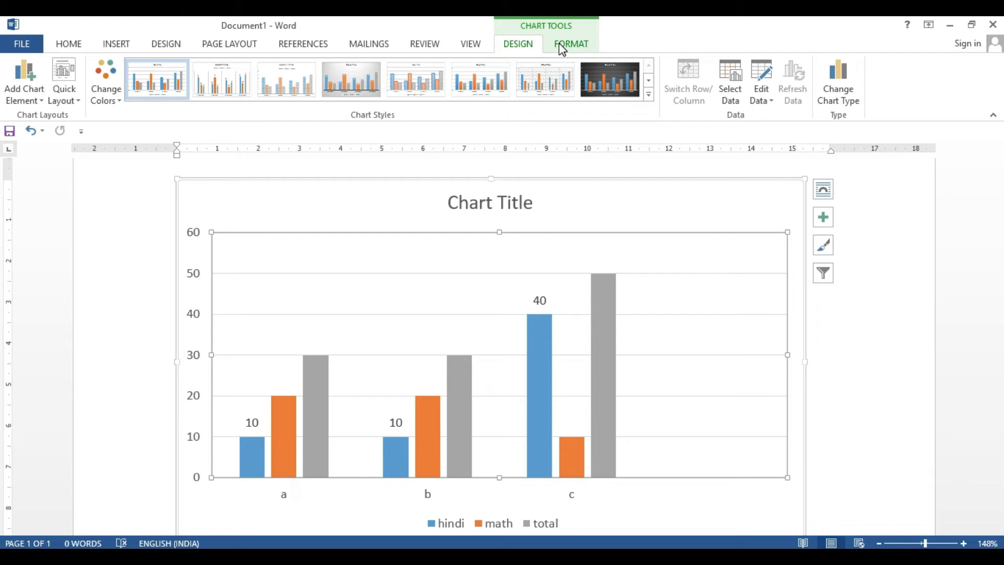
{"action": "left_click", "coordinate": [531, 45]}
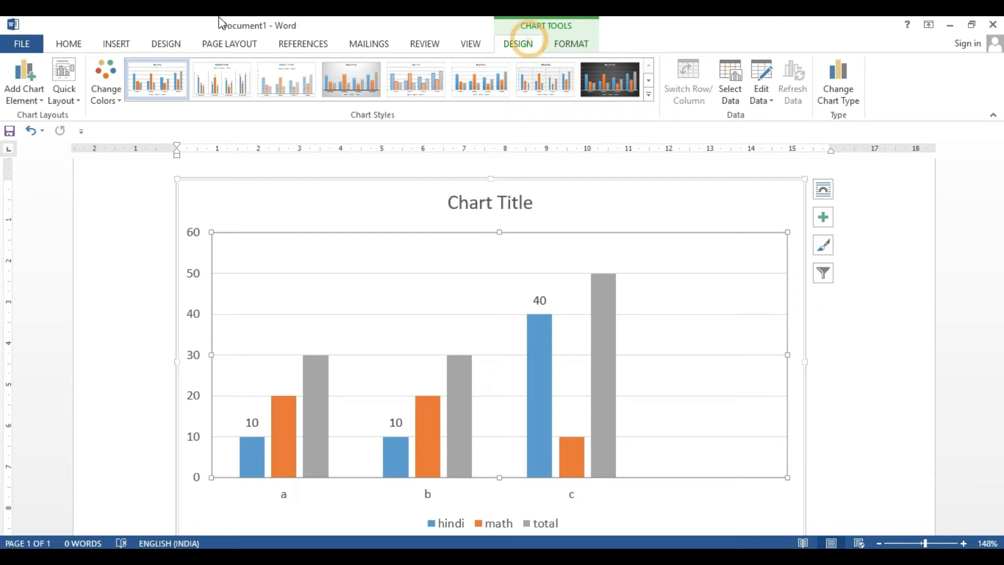
Step: Select the entire document content and delete the column chart from the page
{"action": "left_click", "coordinate": [115, 47]}
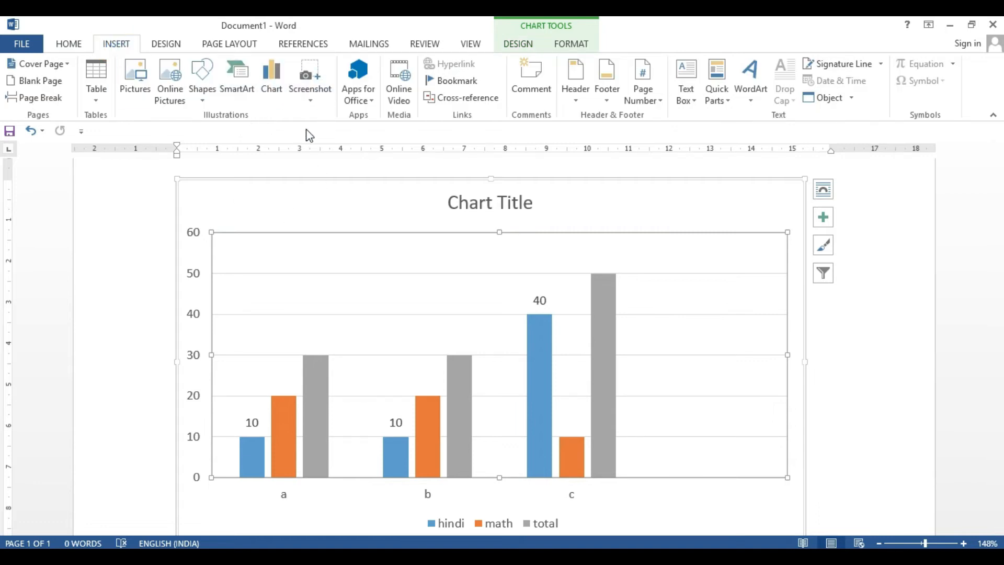
{"action": "key", "text": "ctrl+a"}
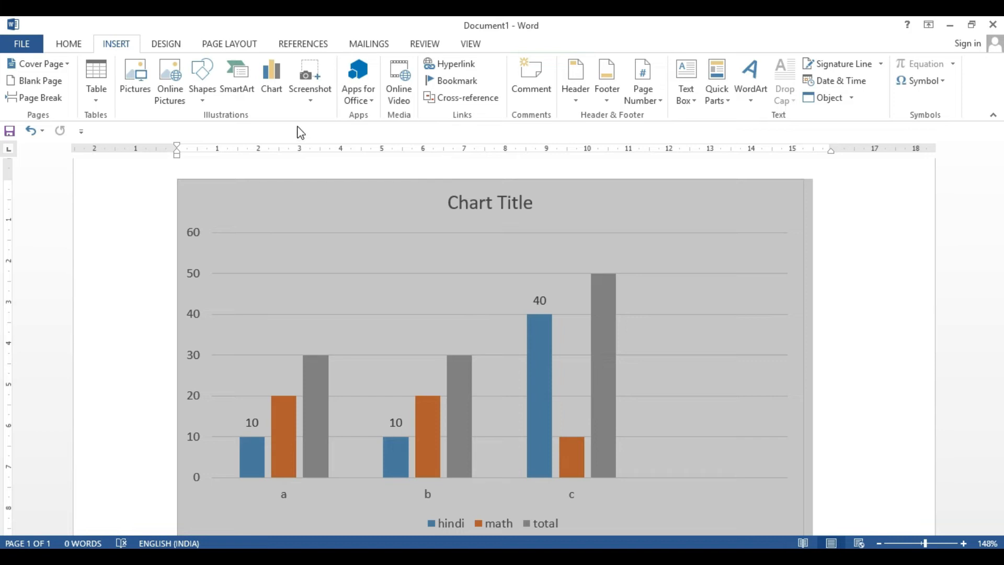
{"action": "key", "text": "Delete"}
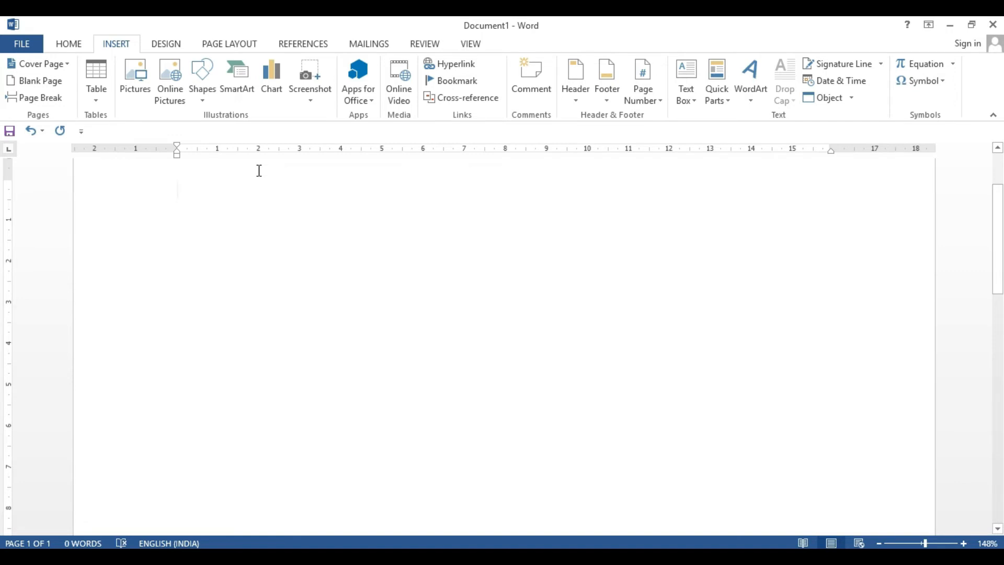
{"action": "key", "text": "super"}
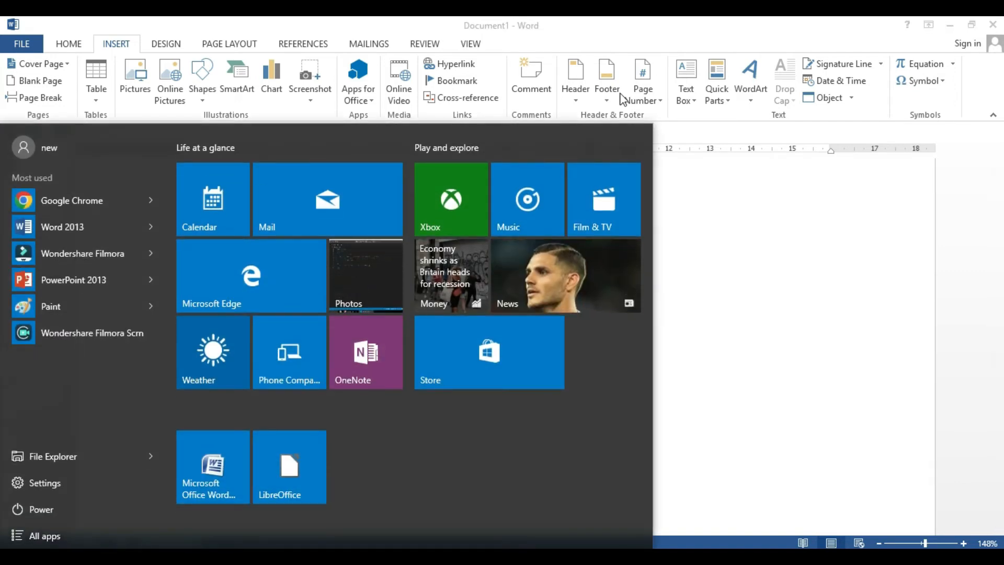
{"action": "left_click", "coordinate": [751, 263]}
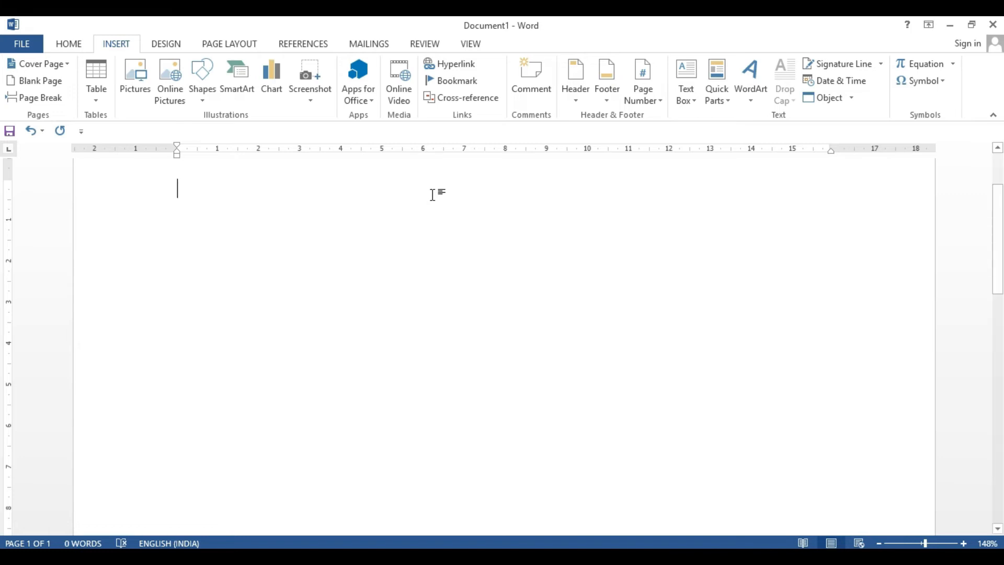
{"action": "key", "text": "super"}
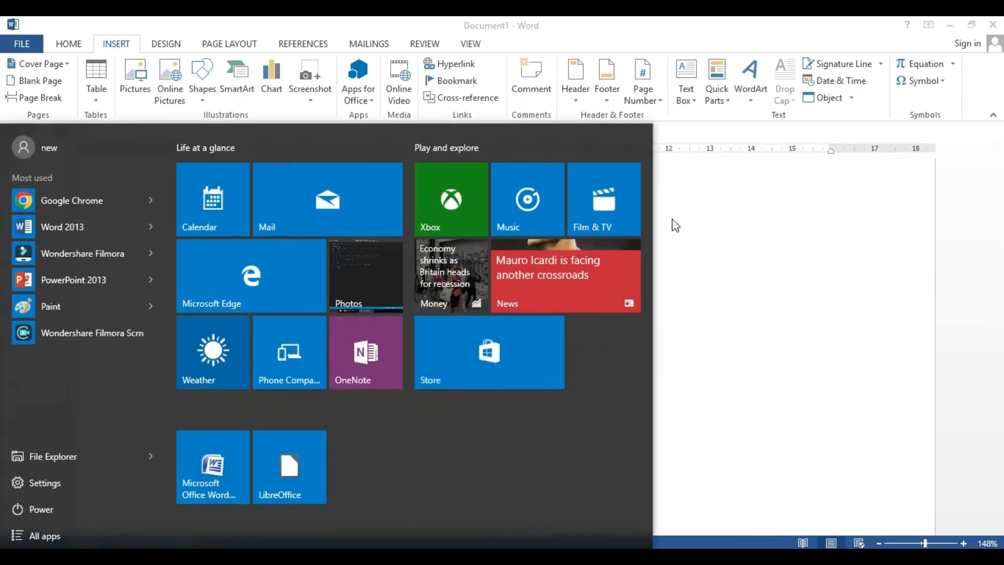
{"action": "left_click", "coordinate": [708, 258]}
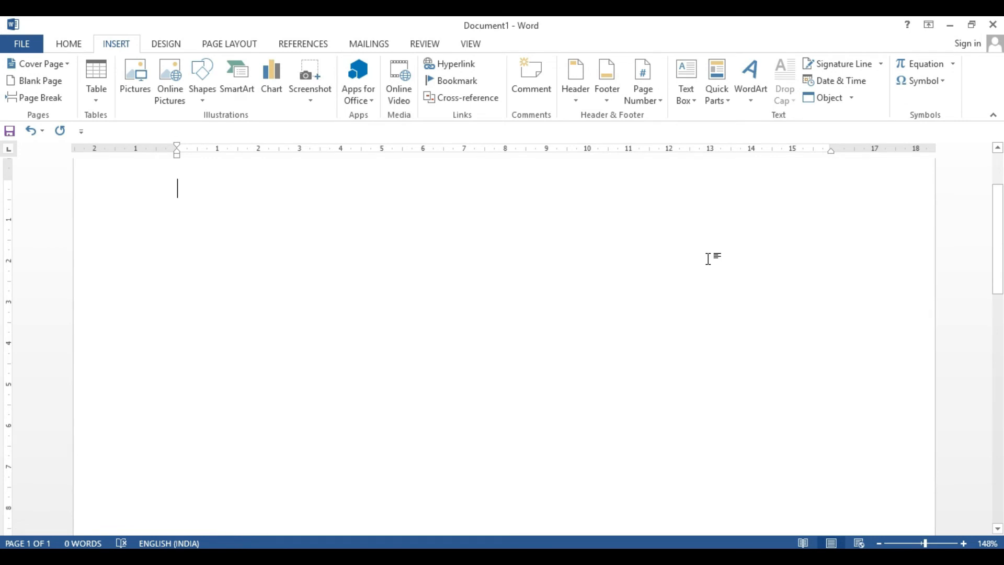
Step: View the full Apps for Office collection and close it without inserting an app
{"action": "left_click", "coordinate": [370, 102]}
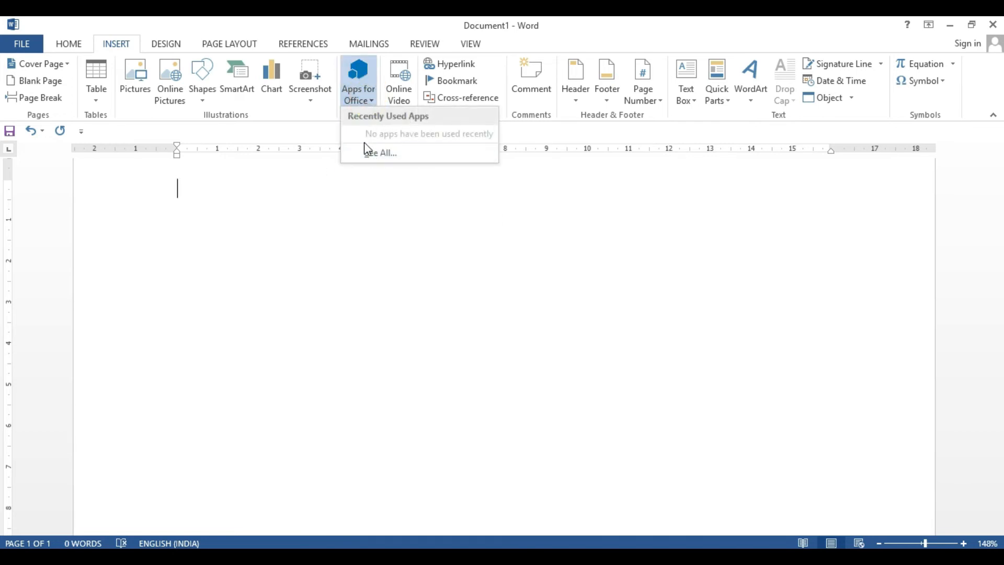
{"action": "left_click", "coordinate": [390, 154]}
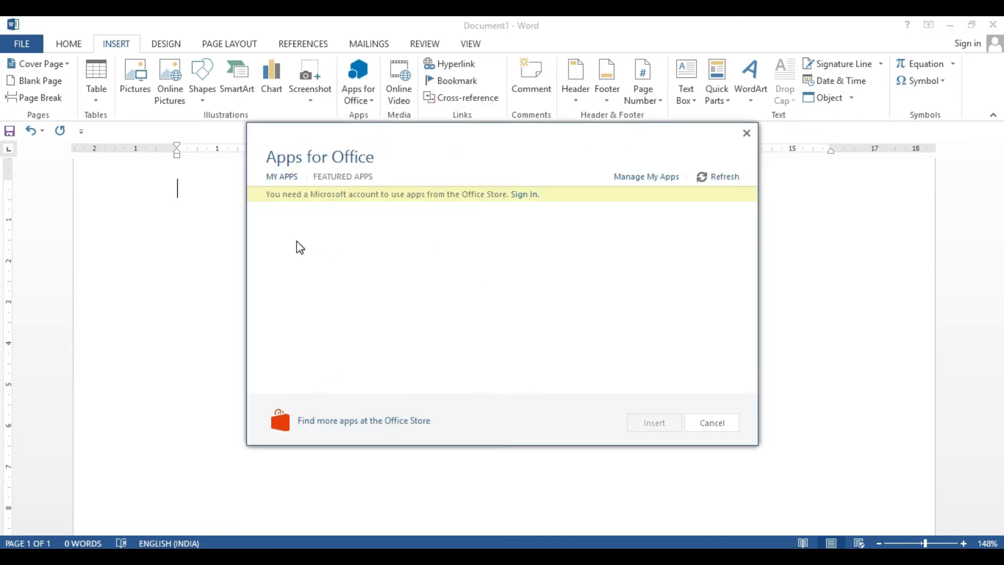
{"action": "left_click", "coordinate": [747, 134]}
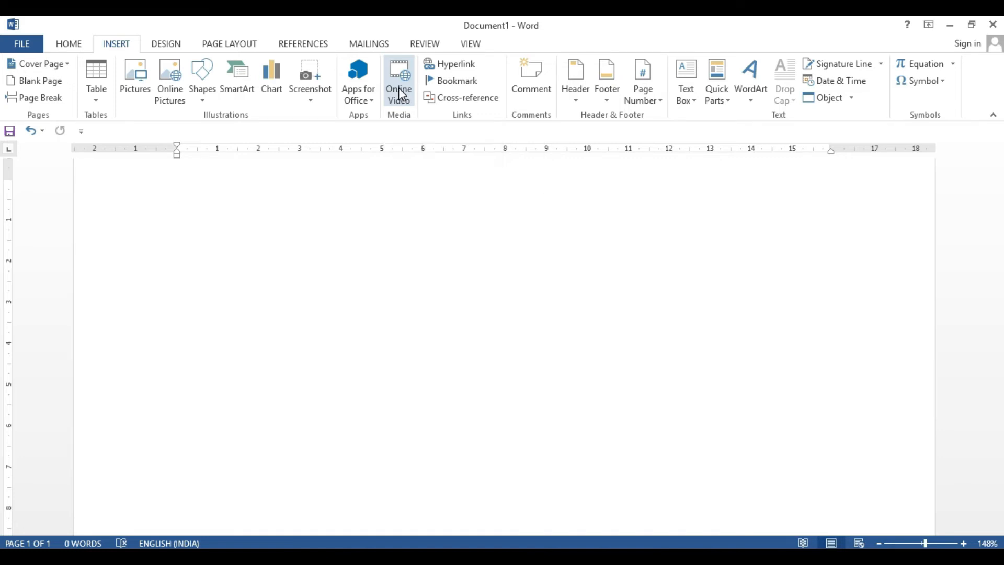
Step: Try to insert an online video and close its window without adding anything
{"action": "left_click", "coordinate": [402, 92]}
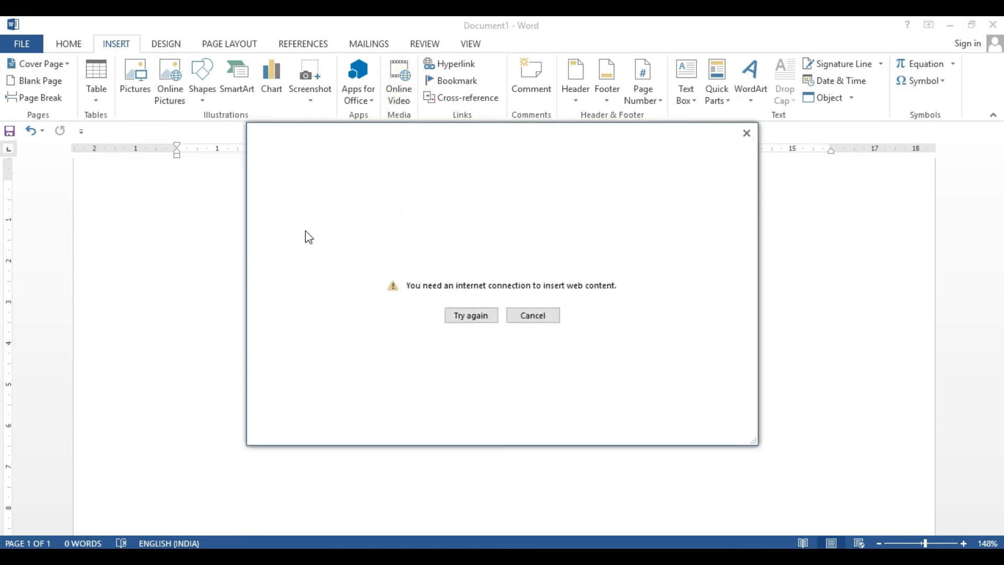
{"action": "left_click", "coordinate": [747, 133]}
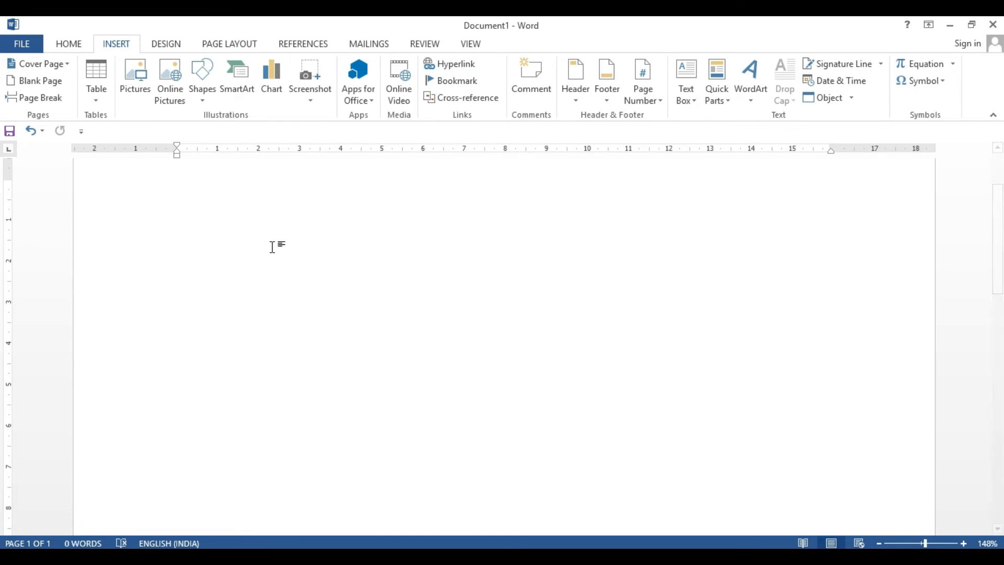
Step: Generate a one-sentence sample paragraph with =rand(1,1) and leave the cursor on a new line below it
{"action": "type", "text": "=rand"}
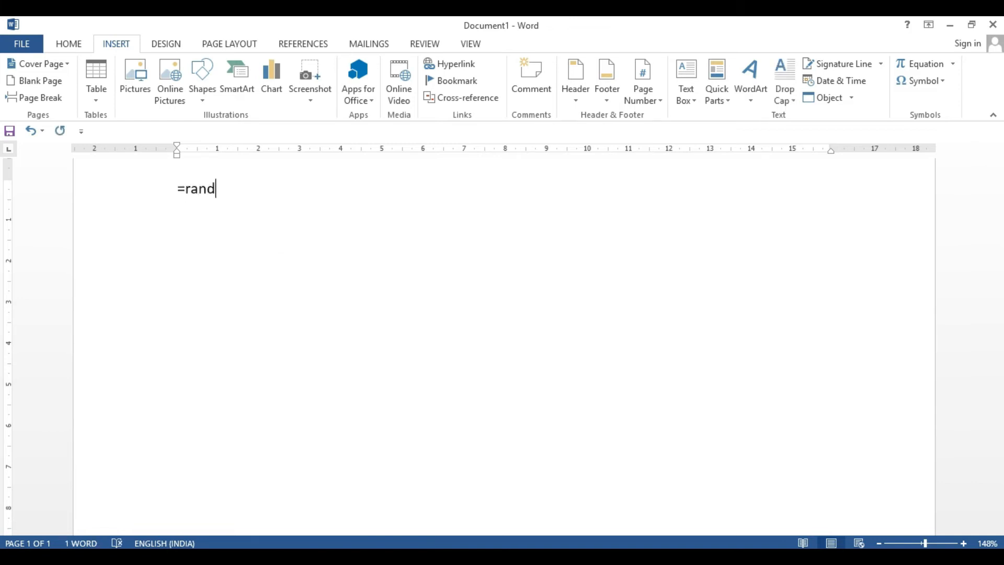
{"action": "type", "text": "()"}
{"action": "type", "text": "1"}
{"action": "type", "text": ","}
{"action": "type", "text": "1"}
{"action": "key", "text": "Return"}
{"action": "key", "text": "BackSpace"}
{"action": "key", "text": "End"}
{"action": "key", "text": "Return"}
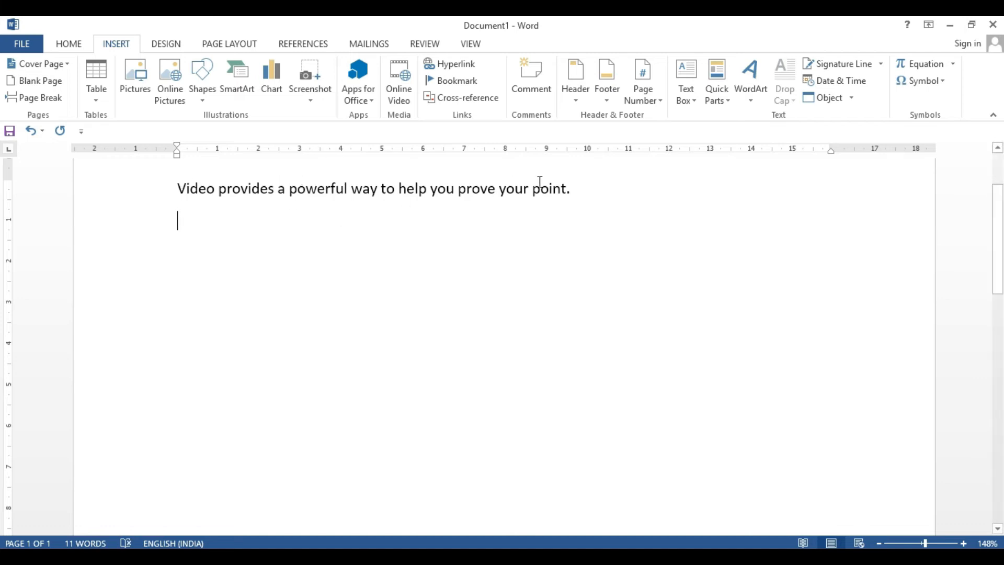
Step: Hyperlink the word "Video" in the sample sentence to the existing file Main page1.docx in the Documents folder
{"action": "left_click_drag", "start_coordinate": [176, 185], "coordinate": [219, 185]}
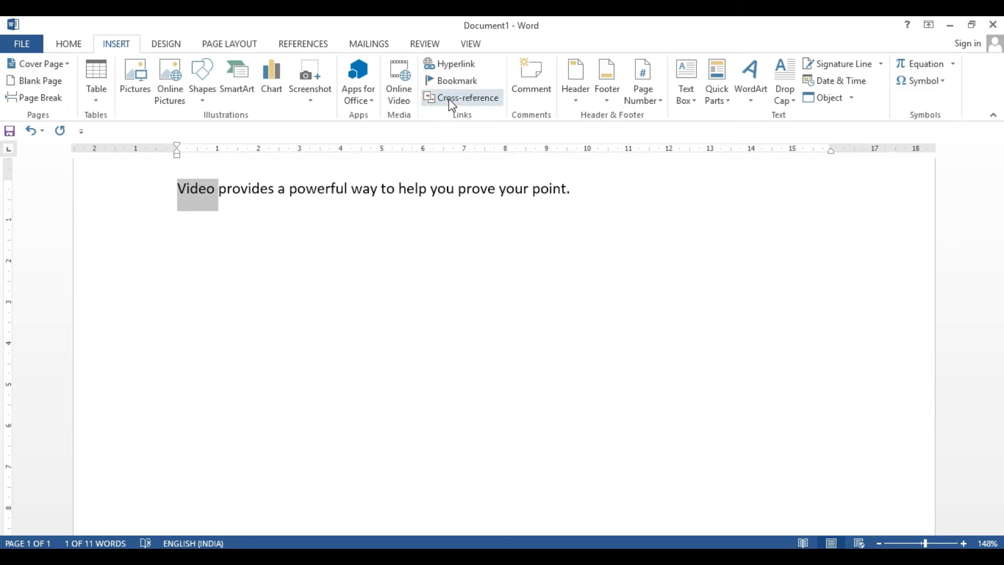
{"action": "left_click", "coordinate": [457, 68]}
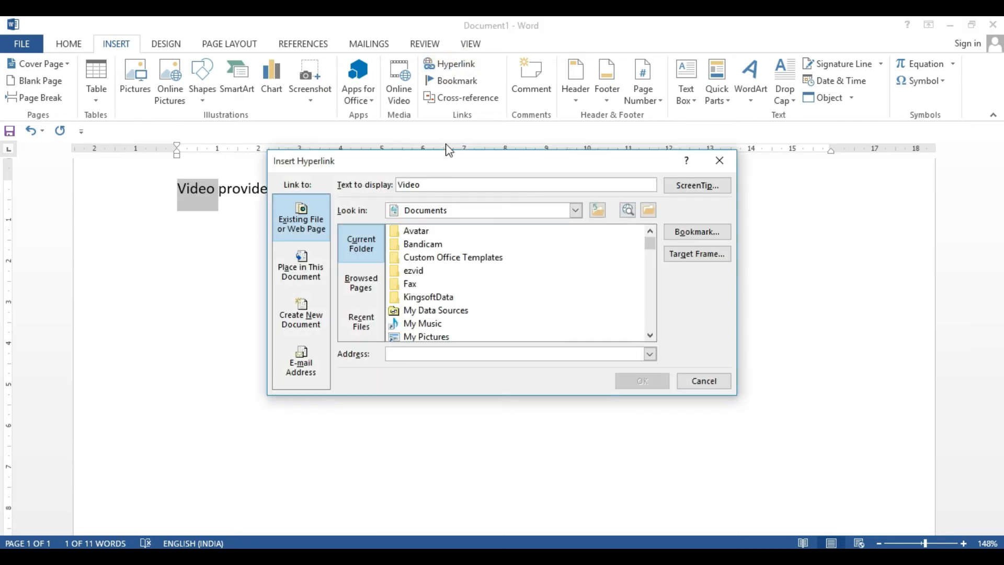
{"action": "left_click_drag", "start_coordinate": [460, 163], "coordinate": [572, 124]}
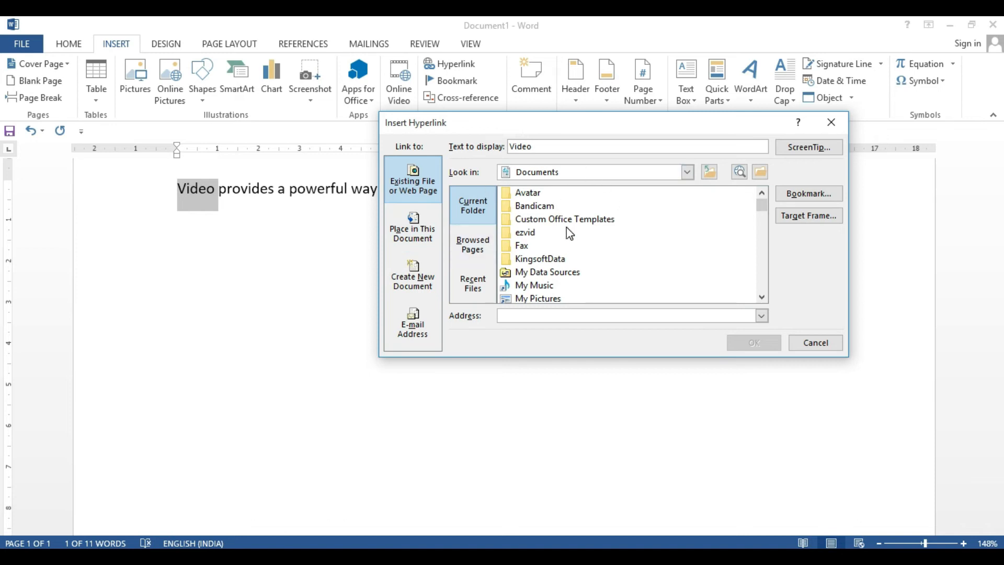
{"action": "scroll", "coordinate": [567, 231], "scroll_direction": "down", "scroll_amount": 3}
{"action": "scroll", "coordinate": [549, 250], "scroll_direction": "down", "scroll_amount": 1}
{"action": "scroll", "coordinate": [549, 250], "scroll_direction": "down", "scroll_amount": 1}
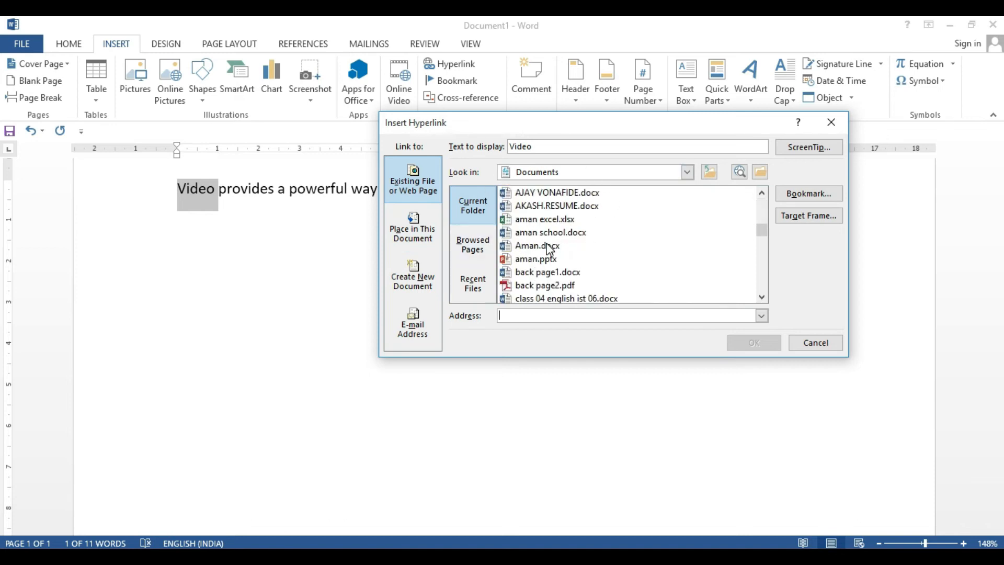
{"action": "scroll", "coordinate": [546, 243], "scroll_direction": "down", "scroll_amount": 2}
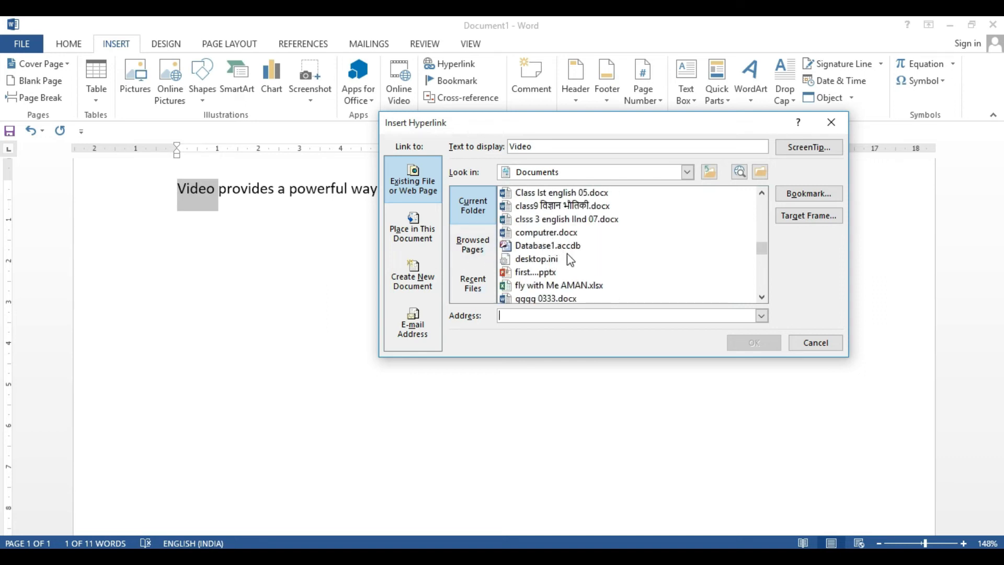
{"action": "scroll", "coordinate": [545, 259], "scroll_direction": "down", "scroll_amount": 3}
{"action": "scroll", "coordinate": [555, 250], "scroll_direction": "down", "scroll_amount": 2}
{"action": "scroll", "coordinate": [554, 250], "scroll_direction": "up", "scroll_amount": 2}
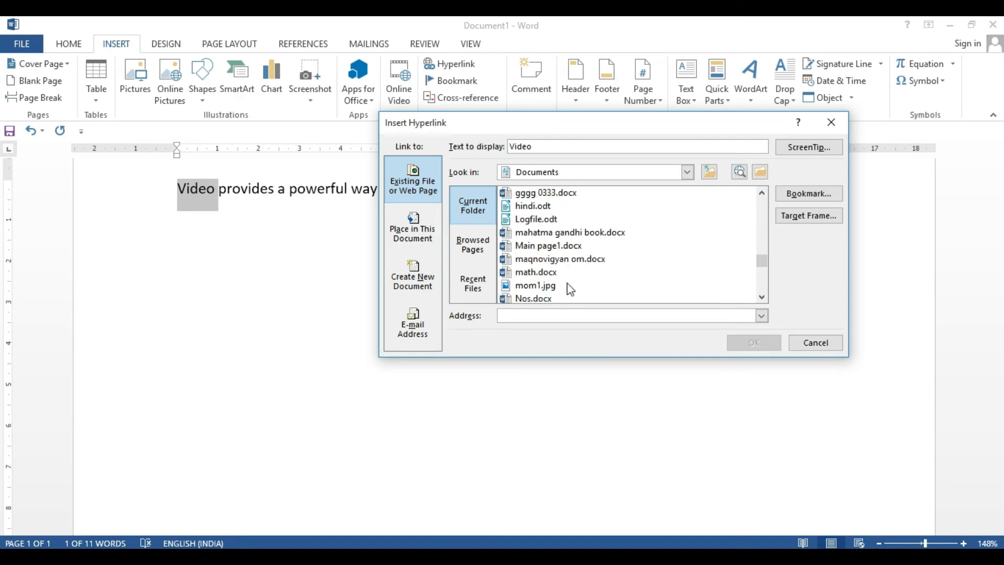
{"action": "left_click", "coordinate": [538, 249]}
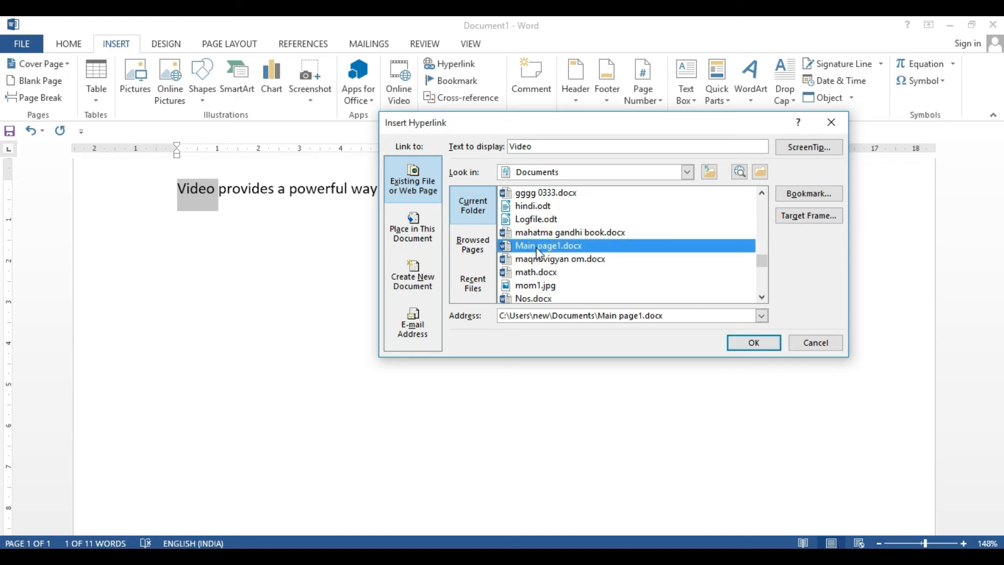
{"action": "left_click", "coordinate": [748, 344]}
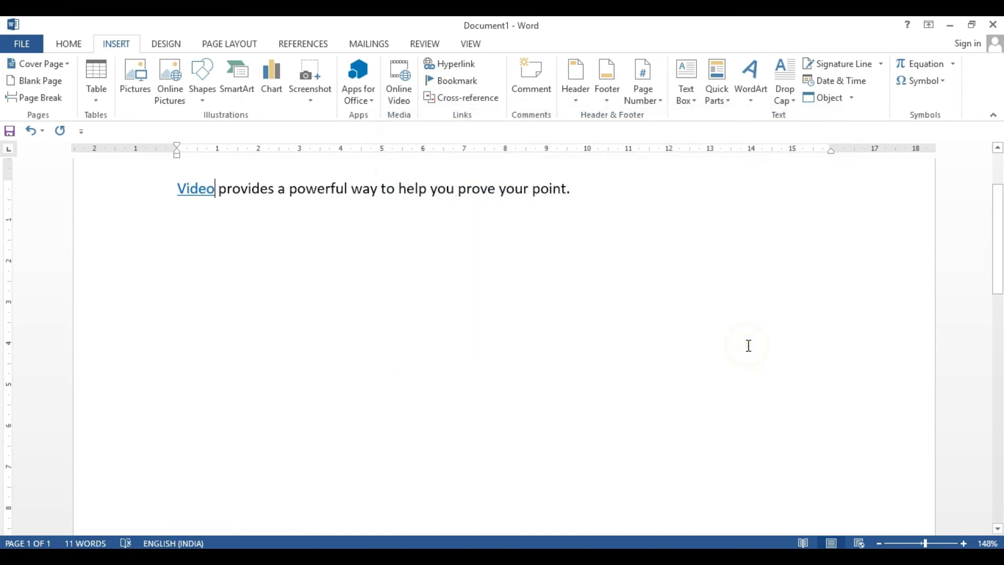
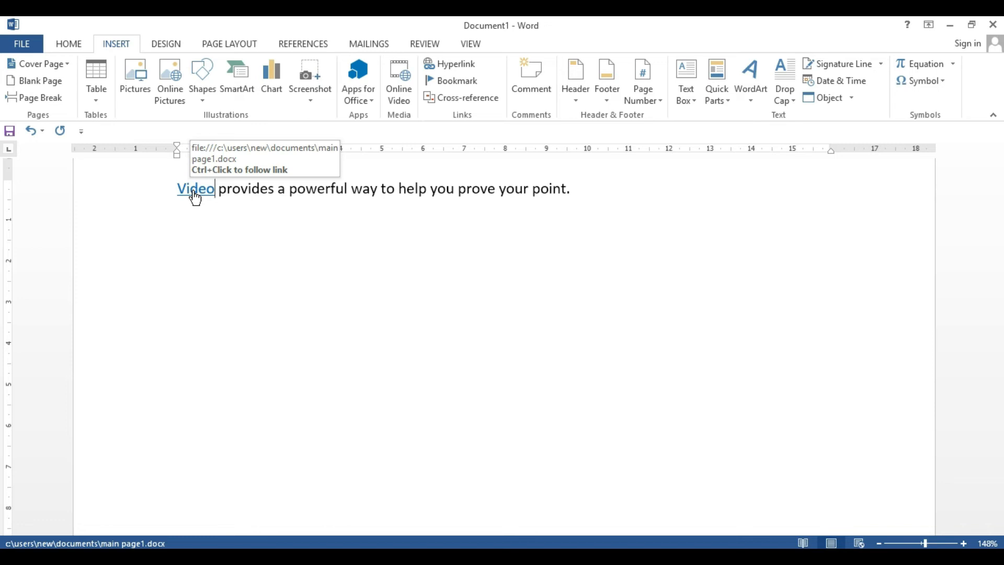
Step: Follow the "Video" hyperlink past the security notice, look through Main page1.docx and close that document
{"action": "left_click", "coordinate": [195, 198], "text": "ctrl"}
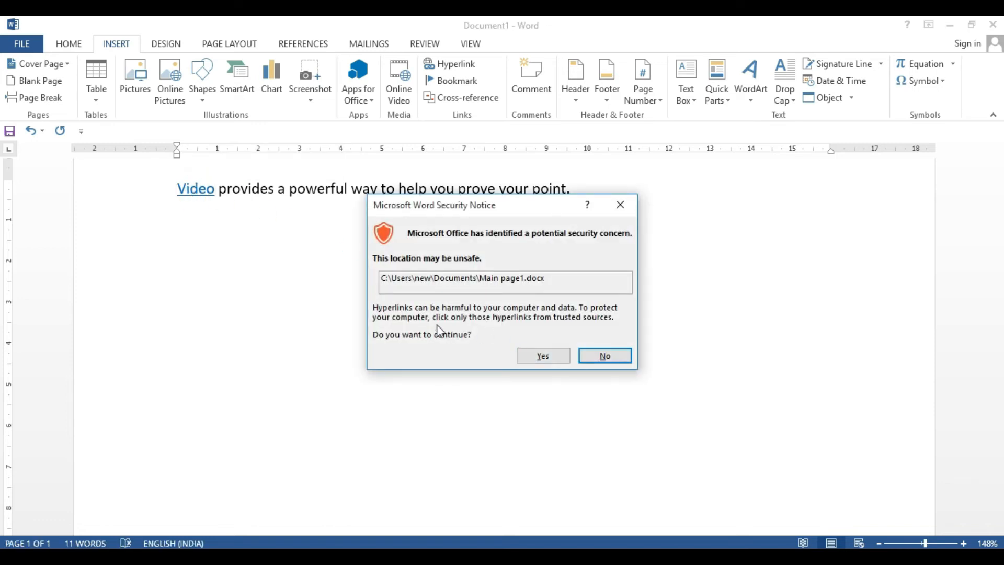
{"action": "left_click", "coordinate": [539, 354]}
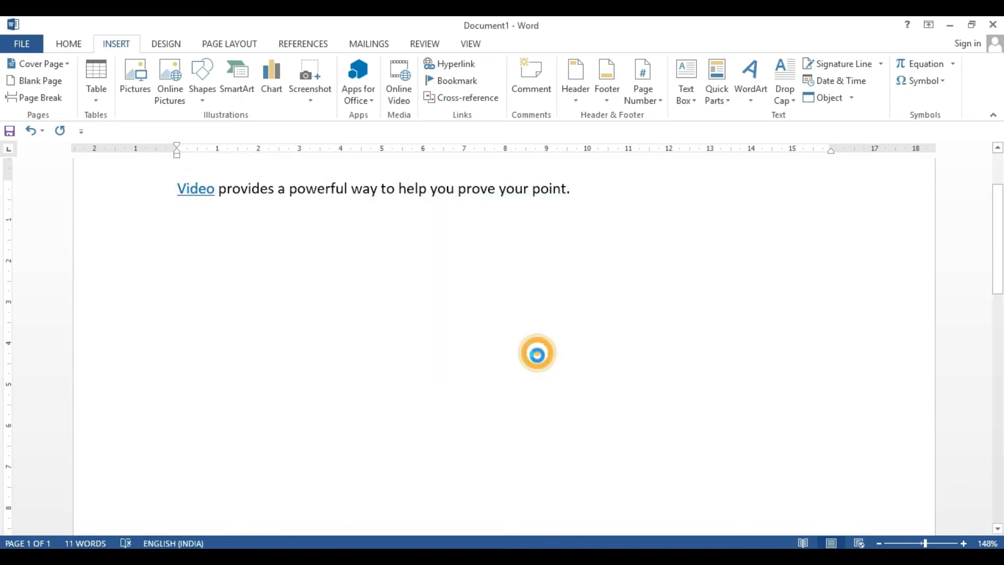
{"action": "scroll", "coordinate": [471, 303], "scroll_direction": "down", "scroll_amount": 10}
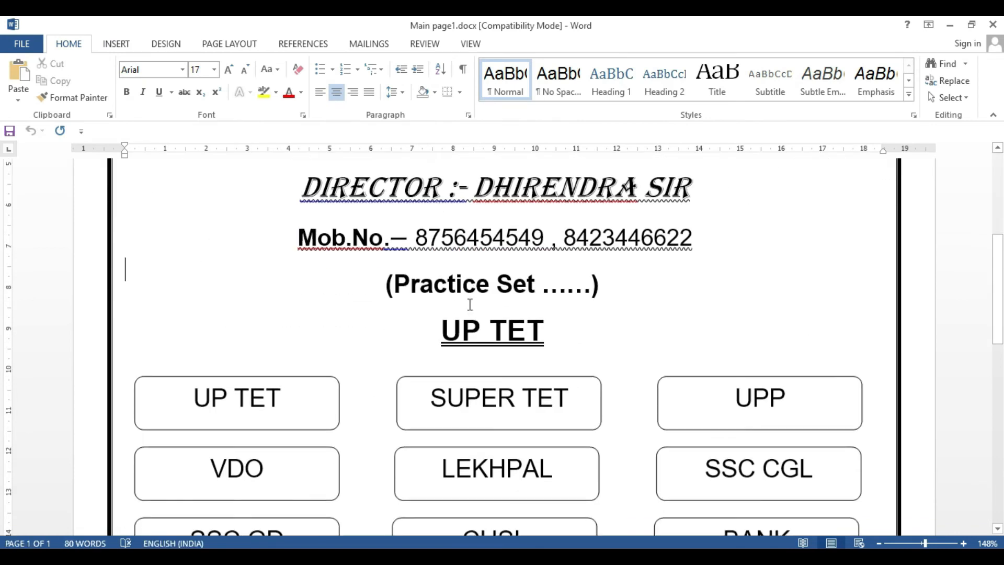
{"action": "scroll", "coordinate": [465, 308], "scroll_direction": "up", "scroll_amount": 2}
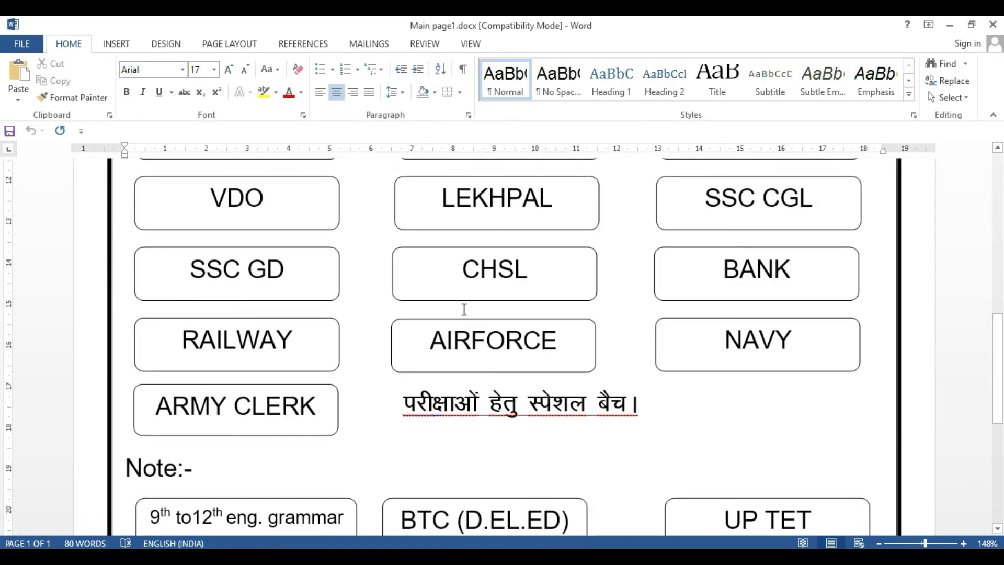
{"action": "scroll", "coordinate": [465, 307], "scroll_direction": "down", "scroll_amount": 2}
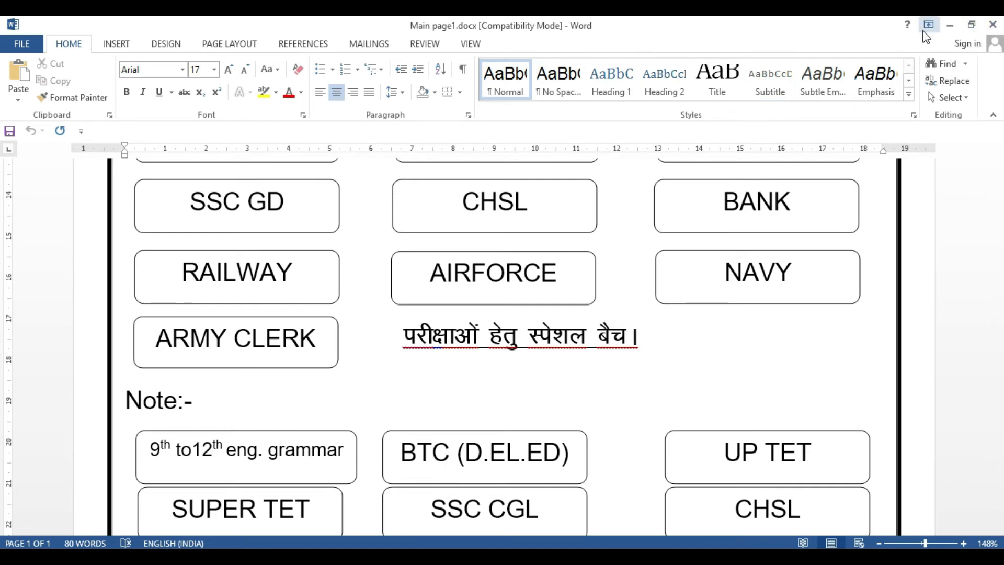
{"action": "left_click", "coordinate": [992, 29]}
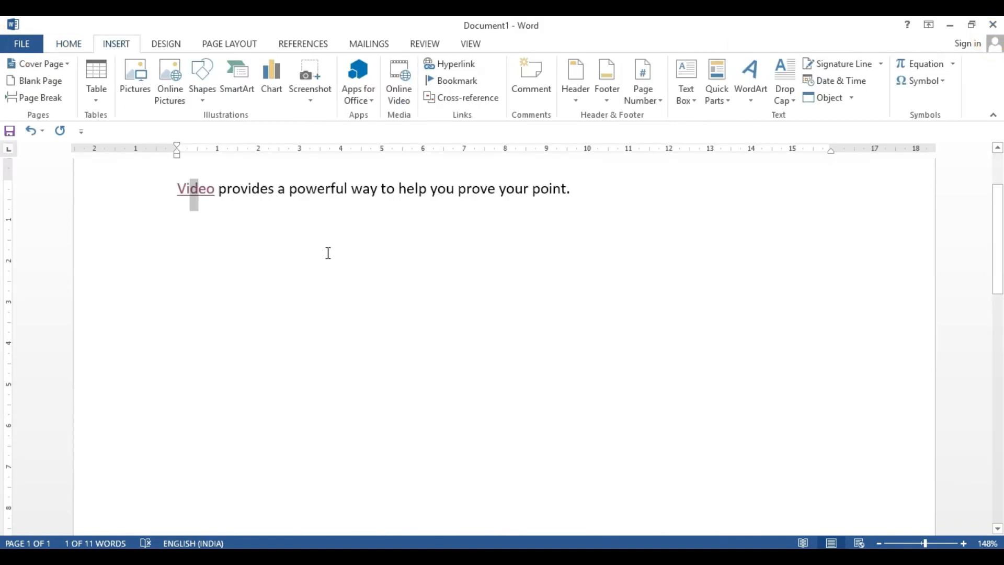
Step: Generate a five-sentence sample paragraph below the linked sentence with =rand(1,5)
{"action": "left_click", "coordinate": [326, 251]}
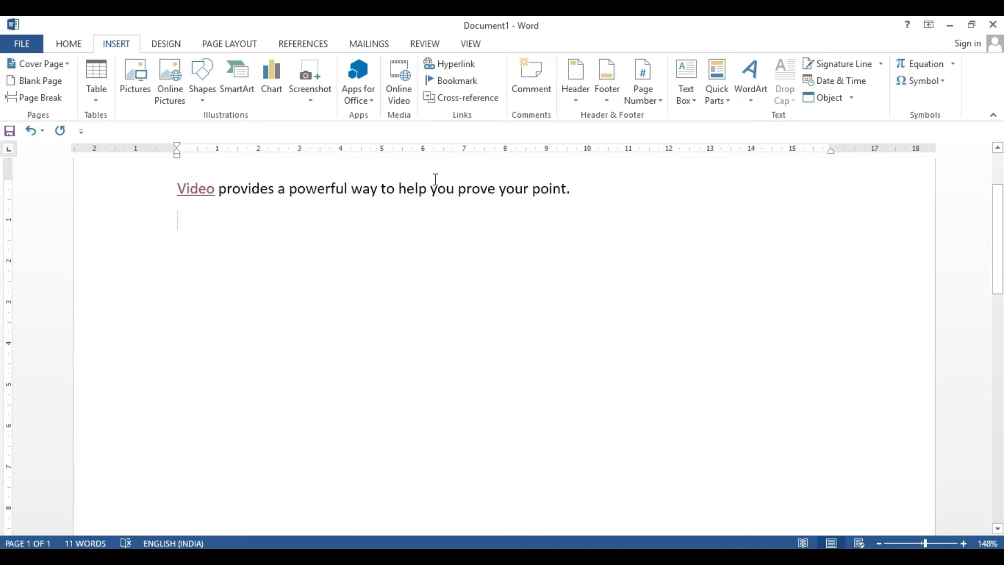
{"action": "left_click", "coordinate": [571, 194]}
{"action": "key", "text": "Return"}
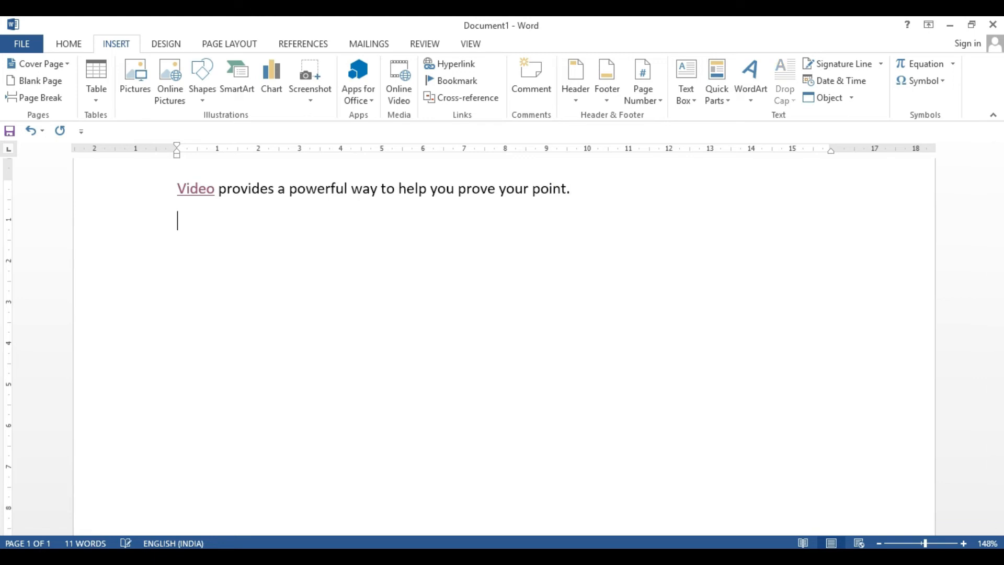
{"action": "type", "text": "=rand("}
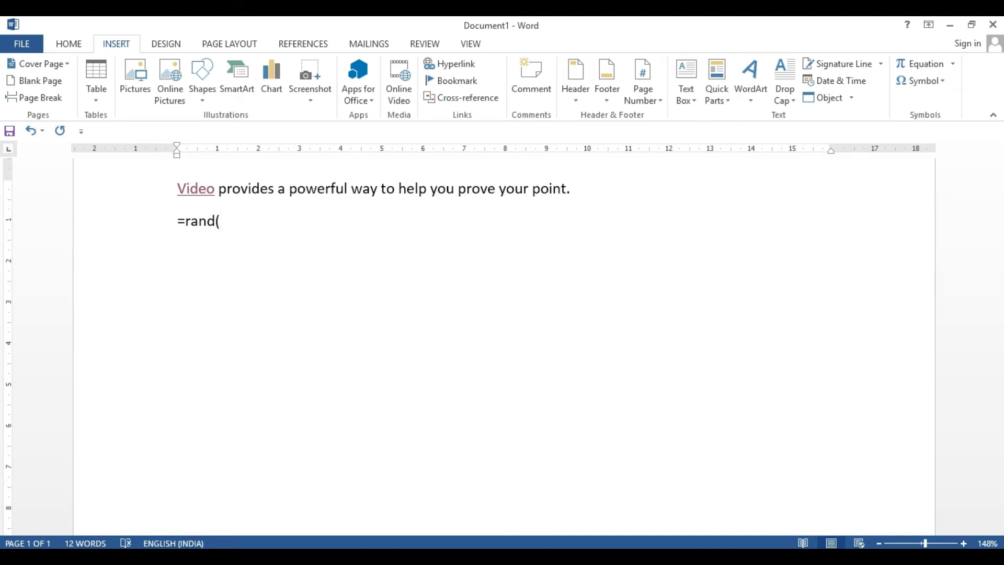
{"action": "type", "text": "1"}
{"action": "type", "text": ",5)"}
{"action": "key", "text": "Return"}
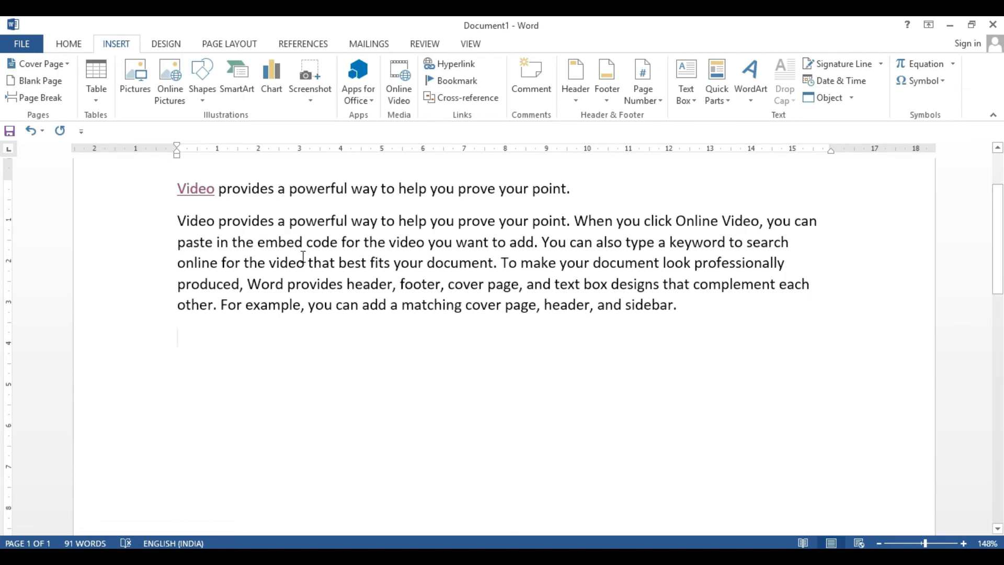
Step: Add a bookmark named bookmark1 after "cover page," in the last line of the sample paragraph
{"action": "left_click", "coordinate": [522, 288]}
{"action": "left_click", "coordinate": [525, 287]}
{"action": "left_click", "coordinate": [543, 307]}
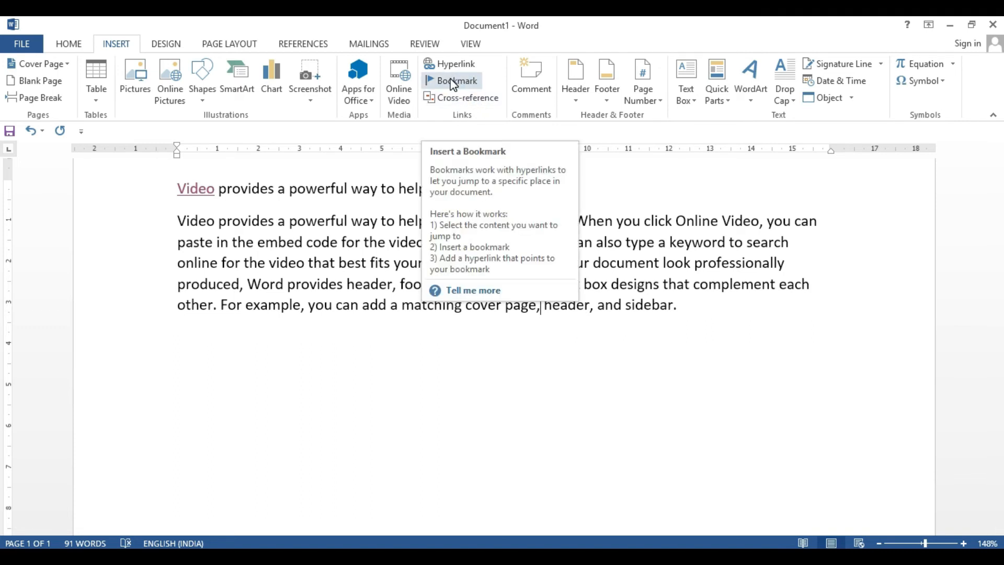
{"action": "left_click", "coordinate": [543, 308]}
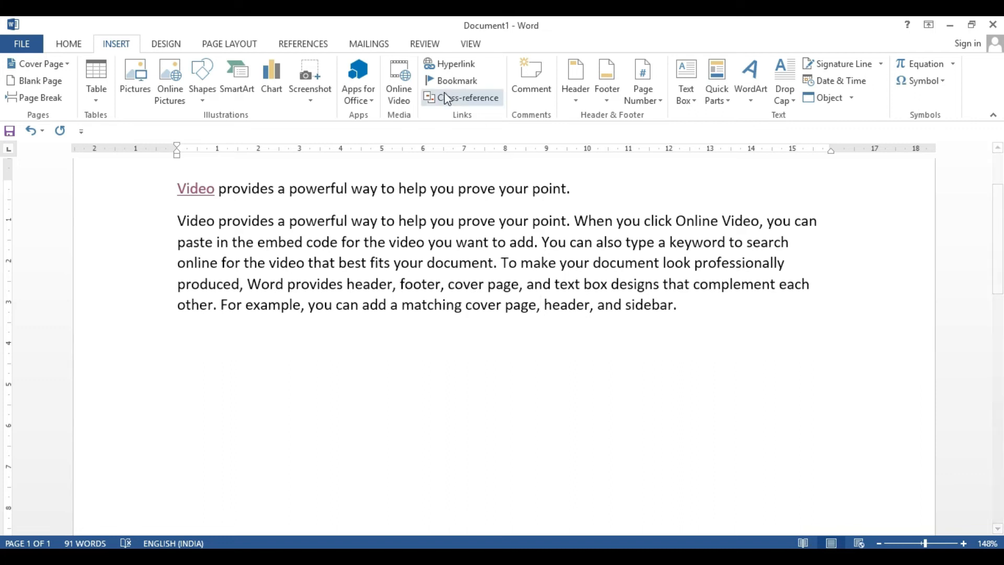
{"action": "left_click", "coordinate": [456, 81]}
{"action": "left_click_drag", "start_coordinate": [692, 88], "coordinate": [235, 35]}
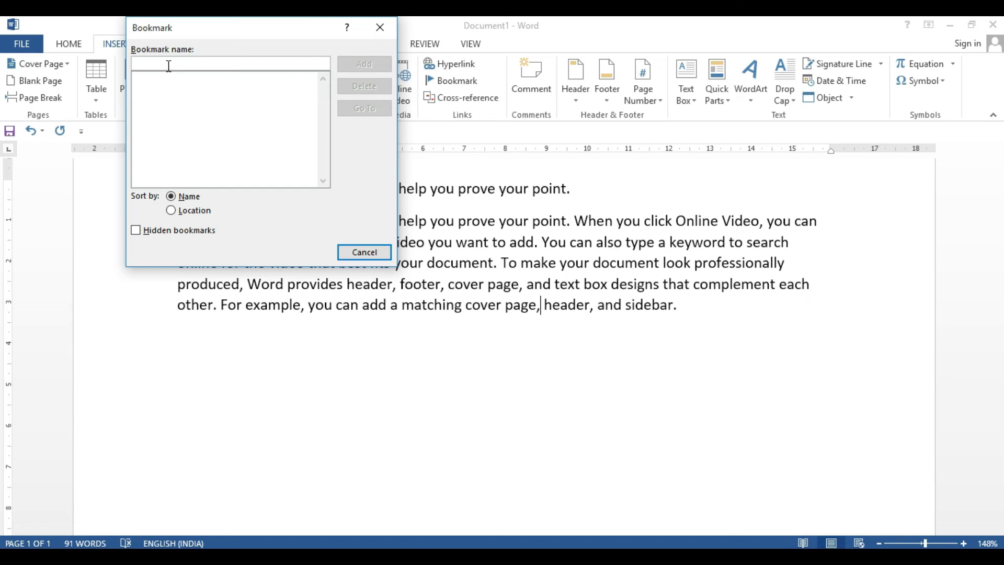
{"action": "type", "text": "bookmark1"}
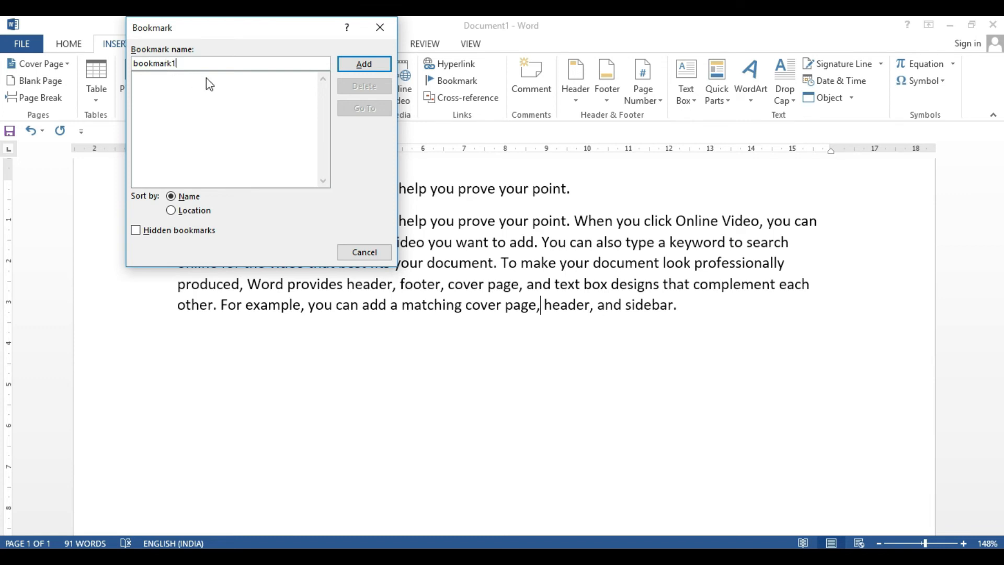
{"action": "left_click", "coordinate": [364, 67]}
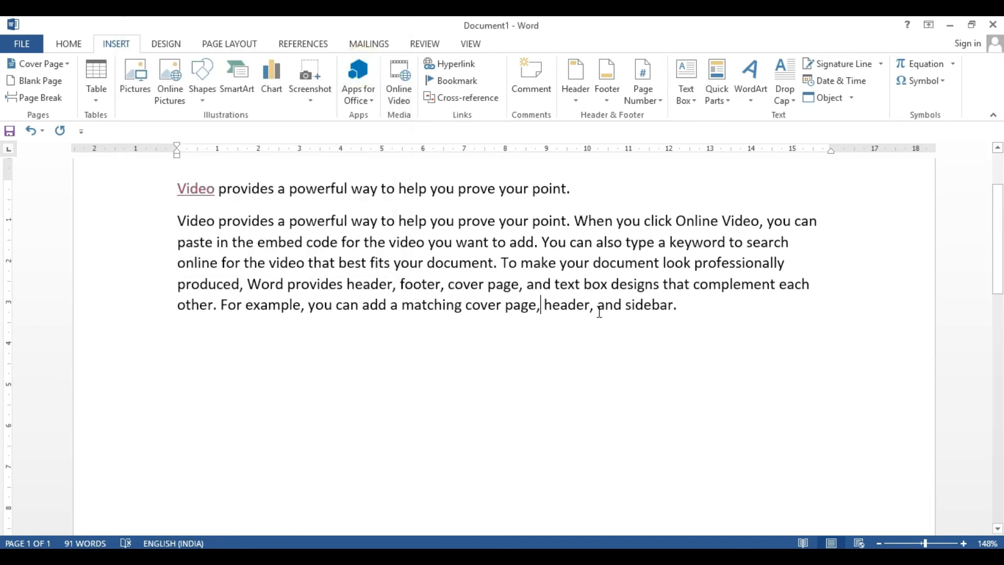
Step: Place the cursor at the start of the document, go to bookmark1 from the Bookmark dialog and close the dialog
{"action": "left_click", "coordinate": [190, 208]}
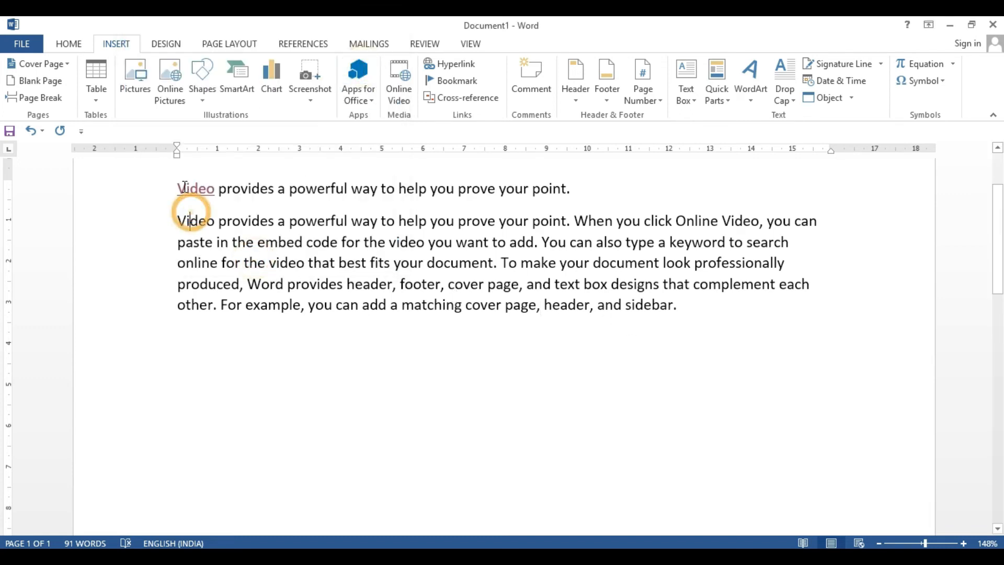
{"action": "left_click", "coordinate": [152, 195]}
{"action": "left_click", "coordinate": [197, 224]}
{"action": "left_click", "coordinate": [173, 221]}
{"action": "left_click", "coordinate": [175, 191]}
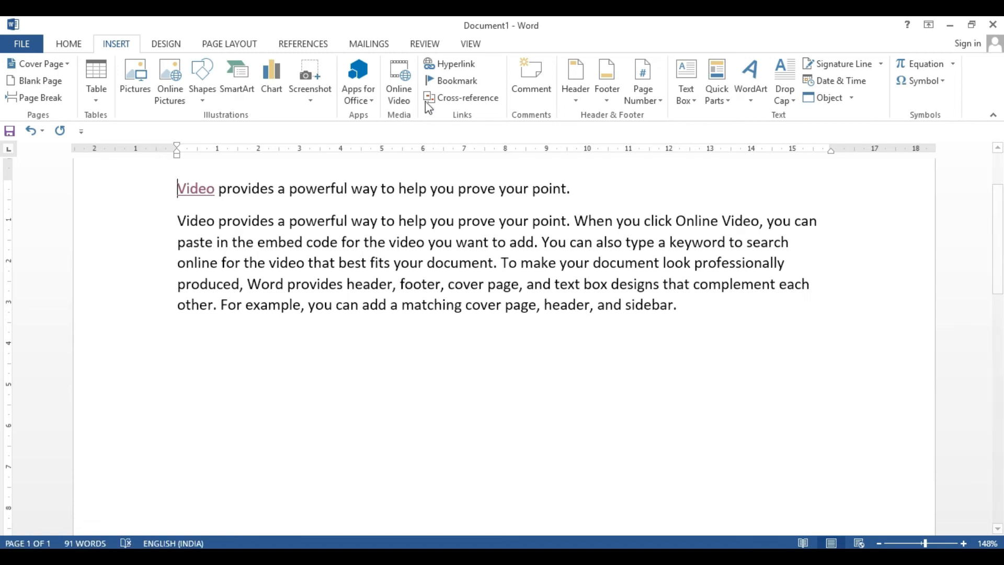
{"action": "left_click", "coordinate": [460, 84]}
{"action": "left_click_drag", "start_coordinate": [218, 224], "coordinate": [207, 321]}
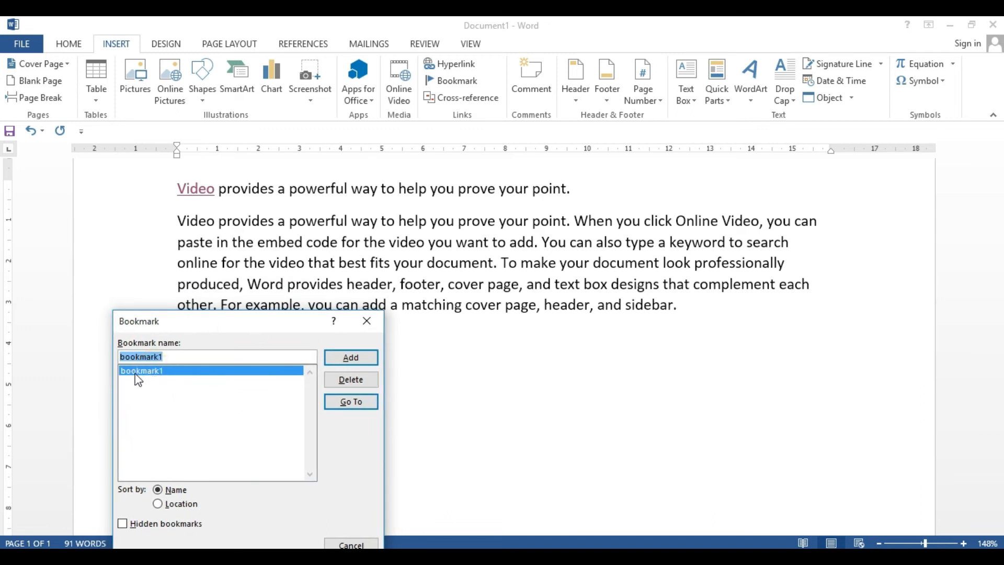
{"action": "left_click", "coordinate": [347, 402]}
{"action": "left_click", "coordinate": [353, 405]}
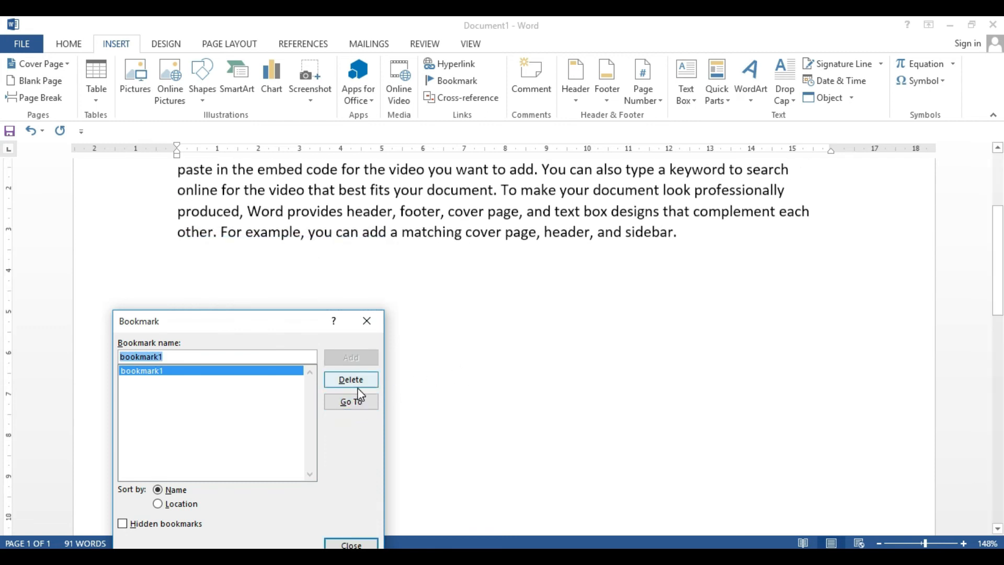
{"action": "left_click", "coordinate": [354, 405]}
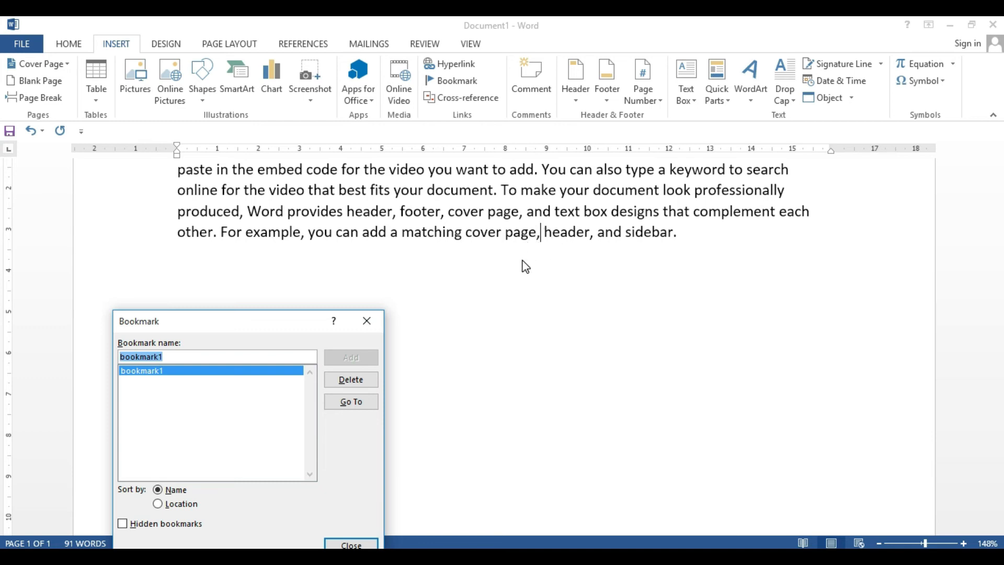
{"action": "left_click_drag", "start_coordinate": [284, 321], "coordinate": [264, 254]}
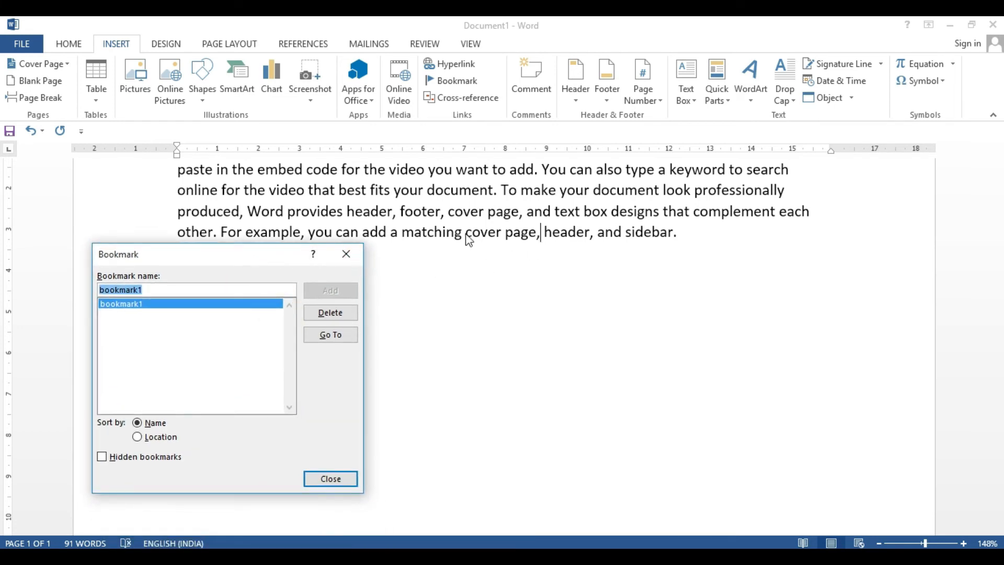
{"action": "left_click", "coordinate": [346, 254]}
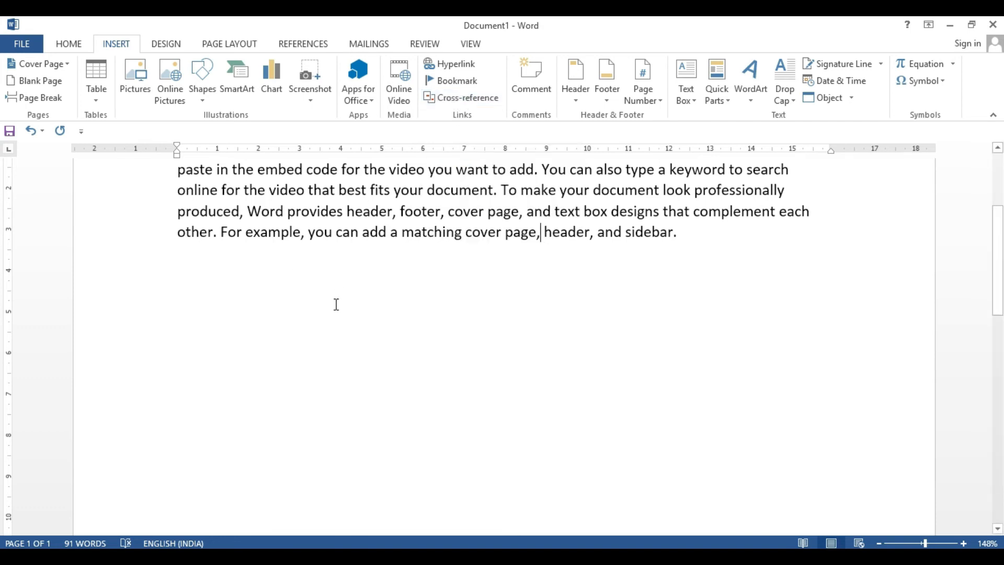
Step: Delete all the text in the document, including the linked sentence and the sample paragraph
{"action": "scroll", "coordinate": [334, 314], "scroll_direction": "up", "scroll_amount": 3}
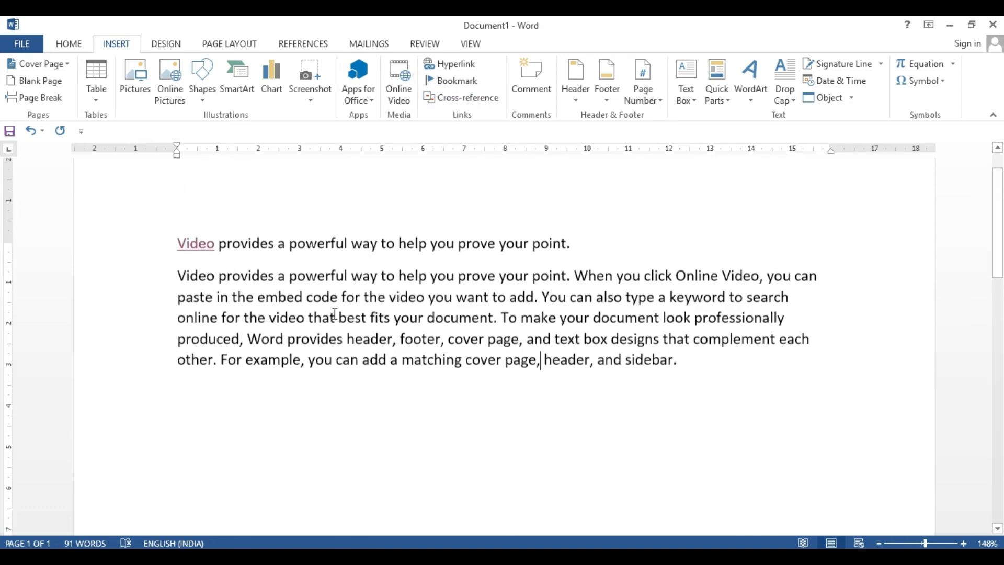
{"action": "key", "text": "ctrl+a"}
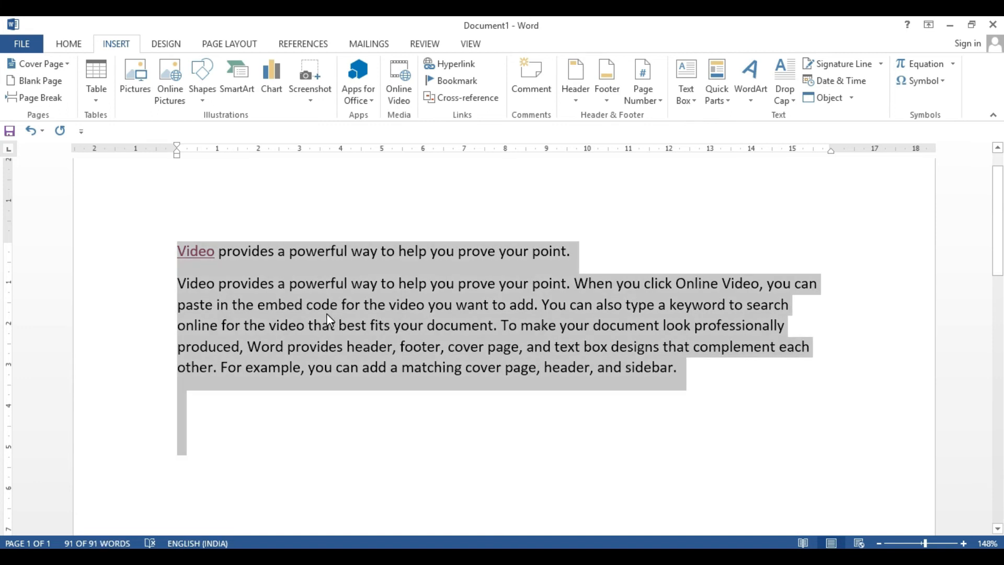
{"action": "key", "text": "Delete"}
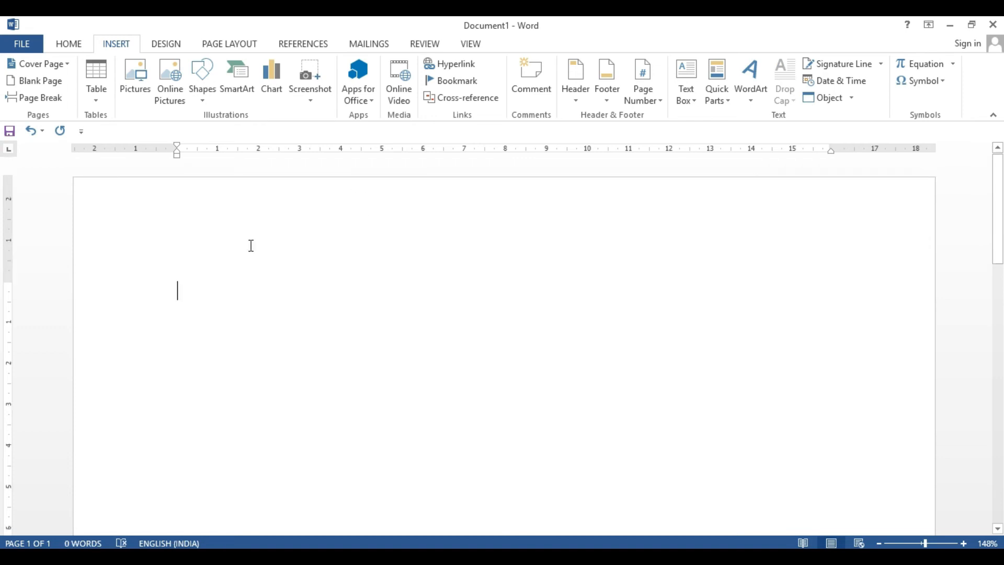
{"action": "left_click", "coordinate": [460, 104]}
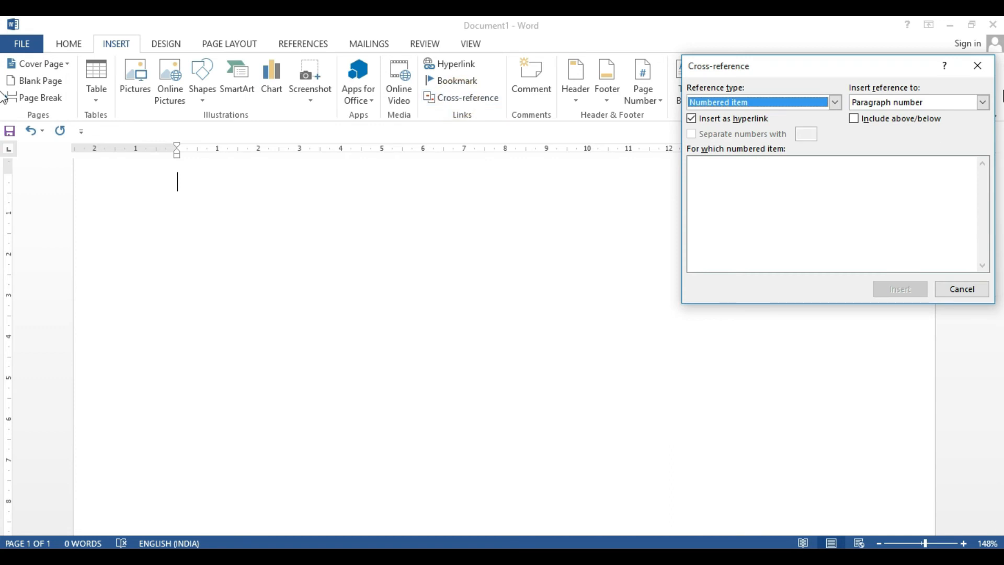
{"action": "left_click", "coordinate": [977, 65]}
{"action": "scroll", "coordinate": [284, 307], "scroll_direction": "up", "scroll_amount": 2}
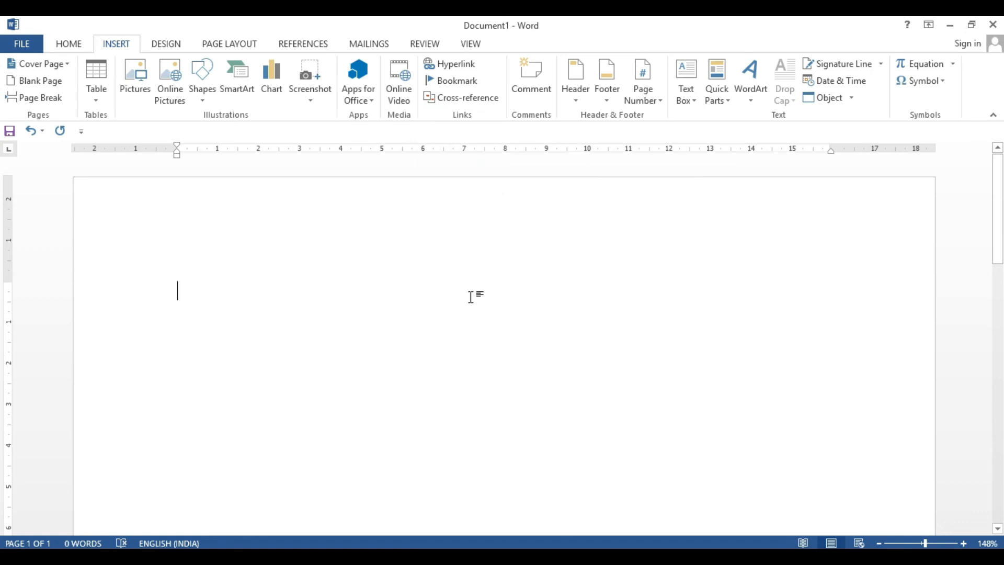
Step: Below an empty first line, enter the words Mouse, Keyboard and lightpen on separate lines
{"action": "key", "text": "Return"}
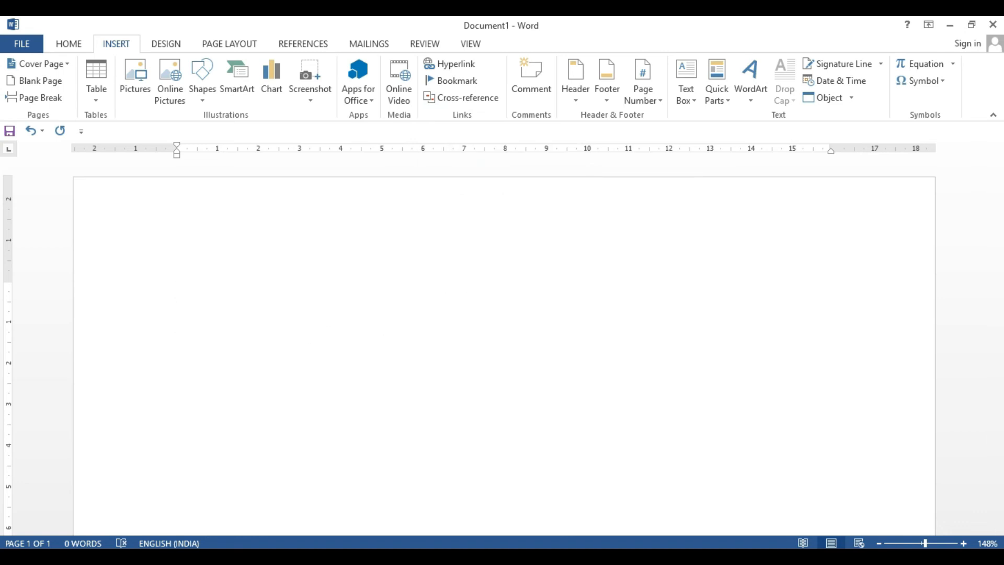
{"action": "type", "text": "mouys"}
{"action": "key", "text": "BackSpace"}
{"action": "type", "text": "se"}
{"action": "key", "text": "Return"}
{"action": "type", "text": "key"}
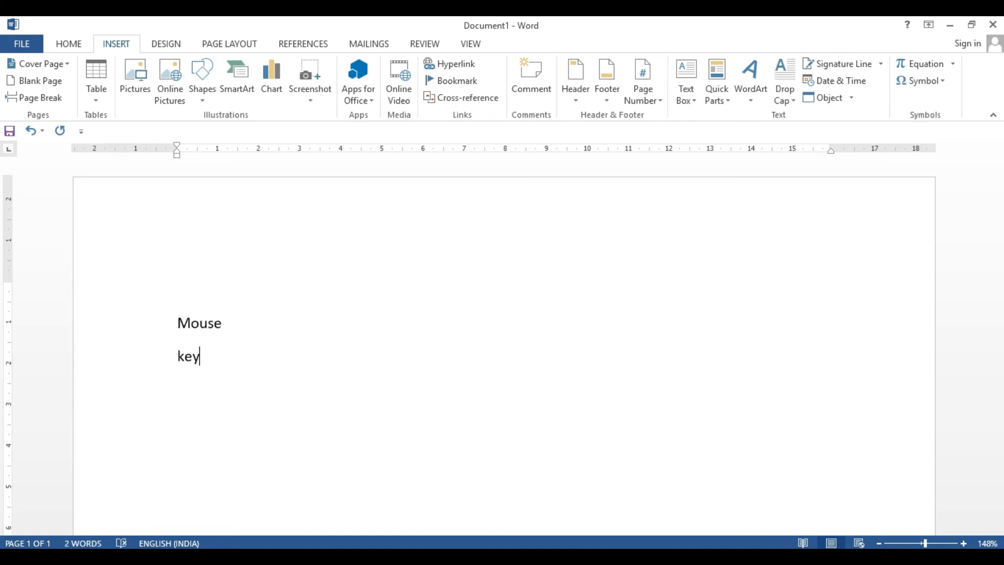
{"action": "type", "text": "board"}
{"action": "key", "text": "Return"}
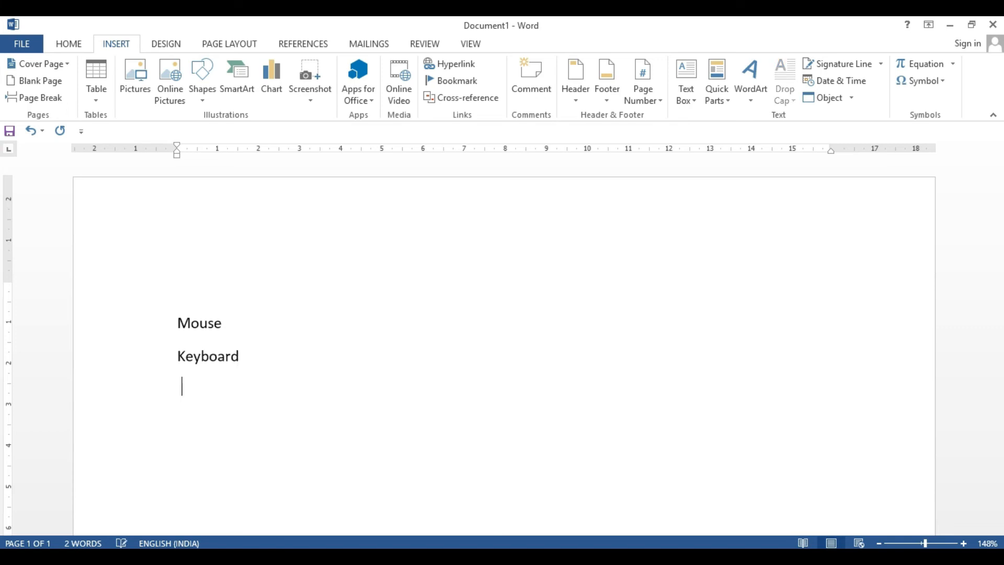
{"action": "type", "text": "lightpen"}
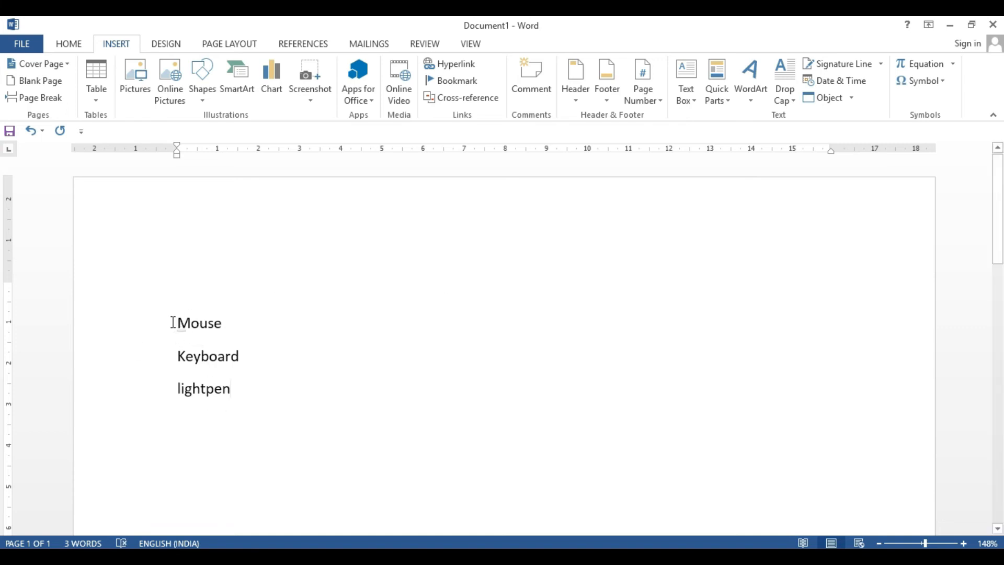
Step: Insert page breaks after Mouse and after Keyboard so that each word is on its own page
{"action": "left_click", "coordinate": [241, 323]}
{"action": "key", "text": "ctrl+Return"}
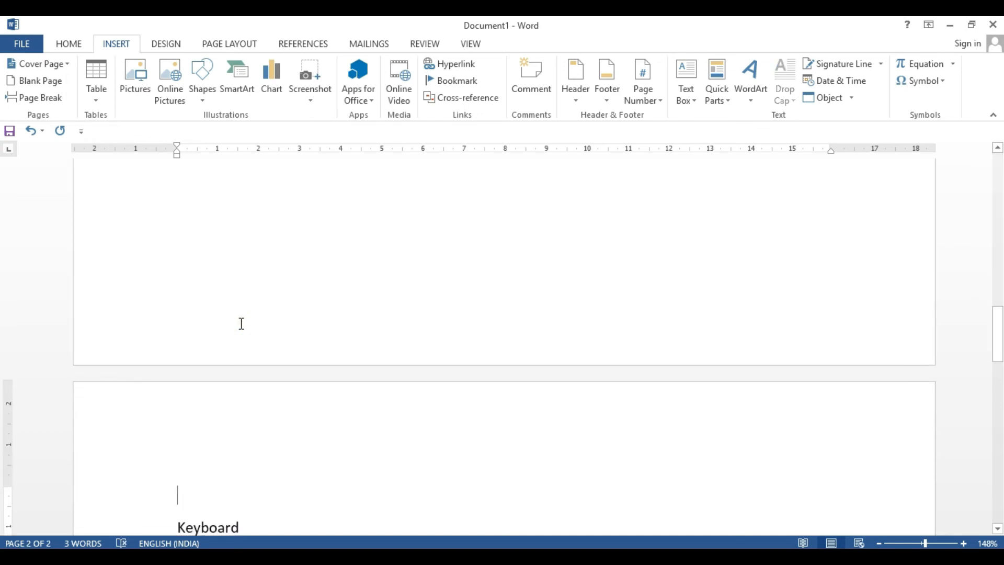
{"action": "left_click", "coordinate": [246, 341]}
{"action": "key", "text": "ctrl+Return"}
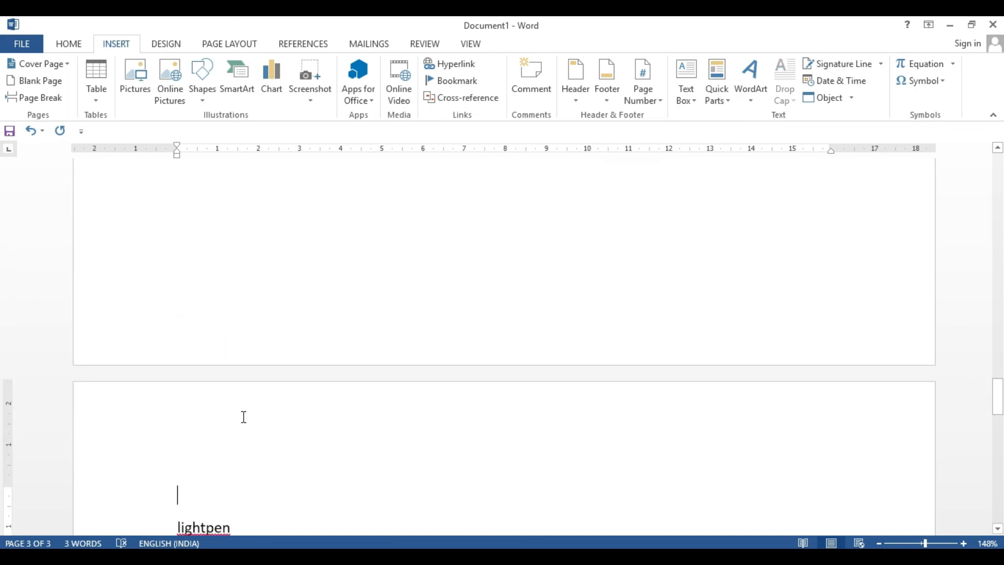
Step: Select lightpen, Keyboard and Mouse together across the three pages and apply the Heading 1 style to them
{"action": "scroll", "coordinate": [246, 359], "scroll_direction": "down", "scroll_amount": 3}
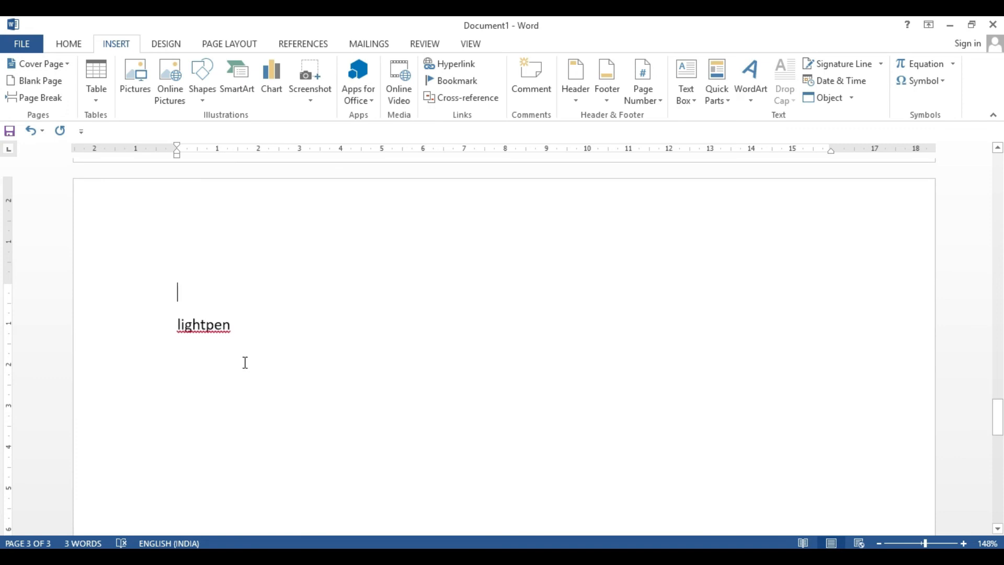
{"action": "scroll", "coordinate": [244, 363], "scroll_direction": "up", "scroll_amount": 10}
{"action": "scroll", "coordinate": [236, 368], "scroll_direction": "up", "scroll_amount": 15}
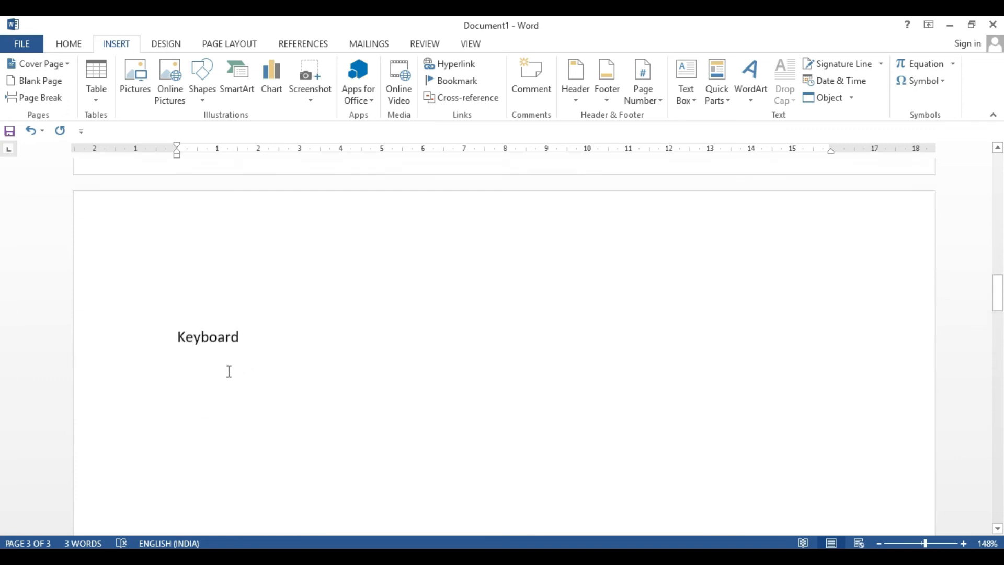
{"action": "scroll", "coordinate": [228, 371], "scroll_direction": "up", "scroll_amount": 5}
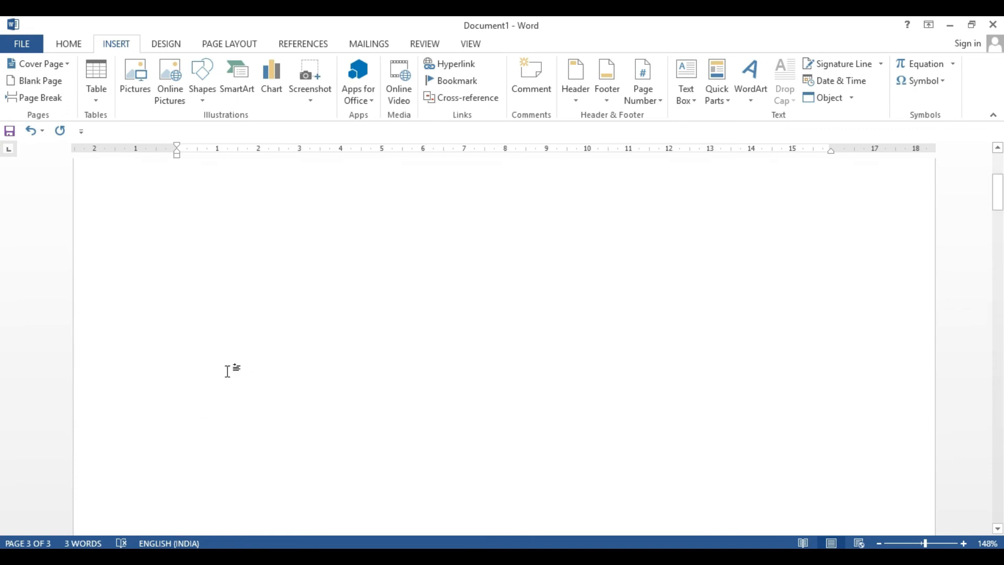
{"action": "scroll", "coordinate": [229, 372], "scroll_direction": "down", "scroll_amount": 10}
{"action": "scroll", "coordinate": [229, 371], "scroll_direction": "down", "scroll_amount": 15}
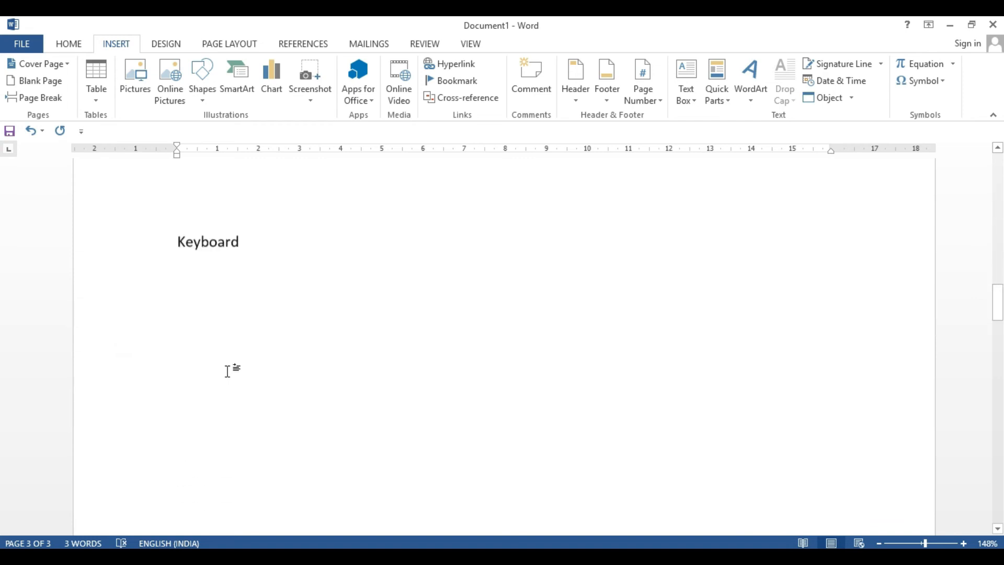
{"action": "scroll", "coordinate": [229, 371], "scroll_direction": "down", "scroll_amount": 5}
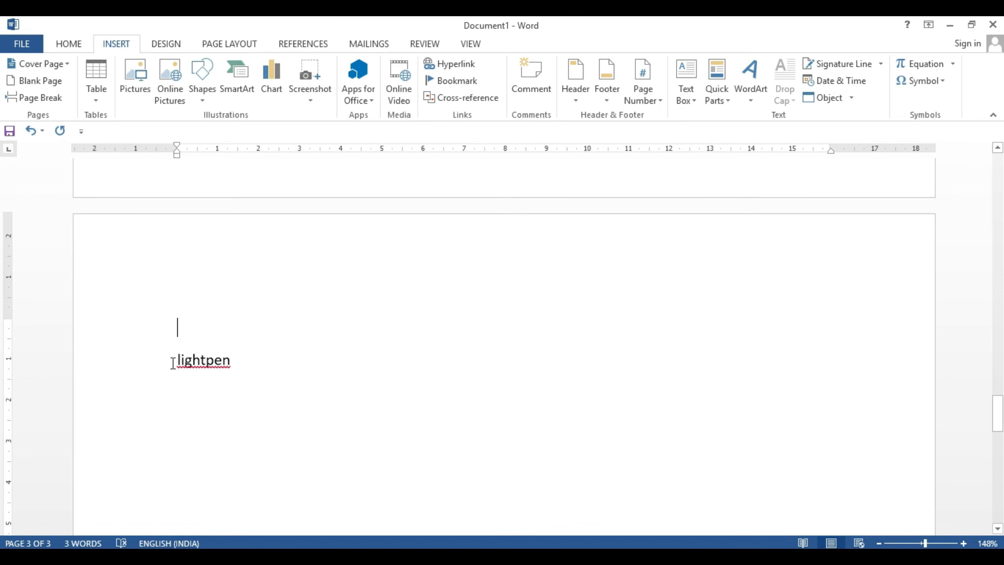
{"action": "left_click_drag", "start_coordinate": [172, 360], "coordinate": [231, 364]}
{"action": "scroll", "coordinate": [309, 376], "scroll_direction": "up", "scroll_amount": 5}
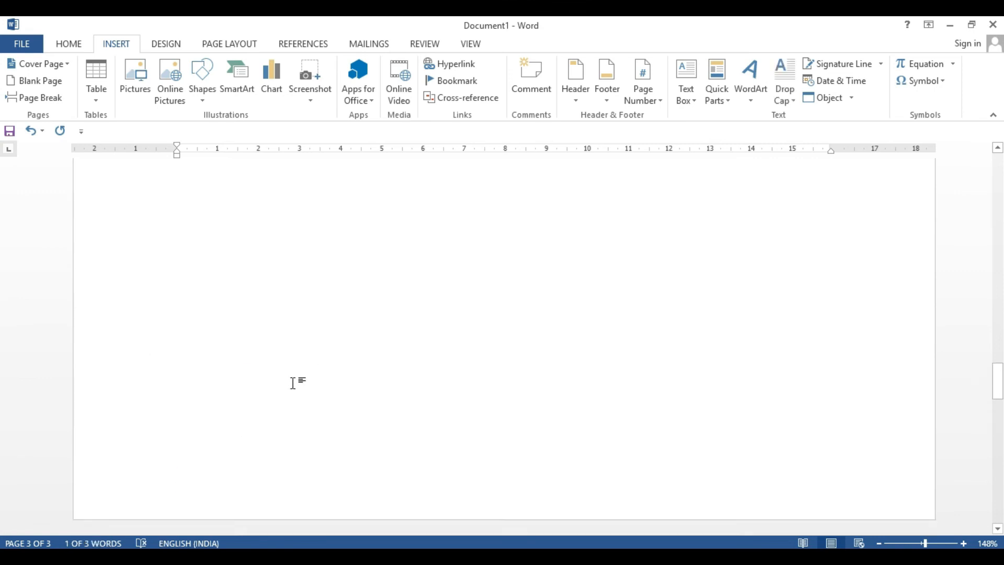
{"action": "scroll", "coordinate": [291, 384], "scroll_direction": "up", "scroll_amount": 5}
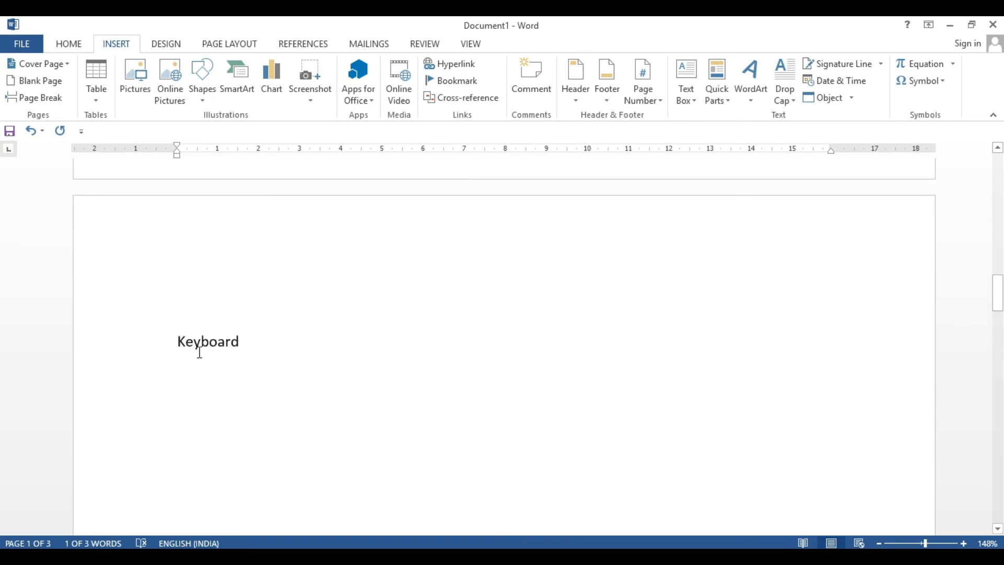
{"action": "left_click_drag", "start_coordinate": [177, 343], "coordinate": [241, 341]}
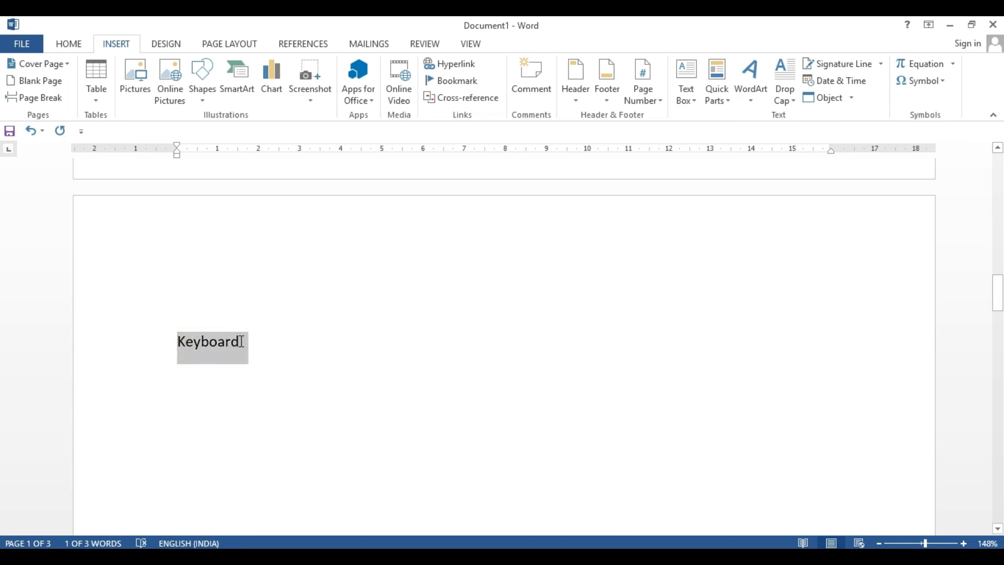
{"action": "scroll", "coordinate": [269, 356], "scroll_direction": "up", "scroll_amount": 2}
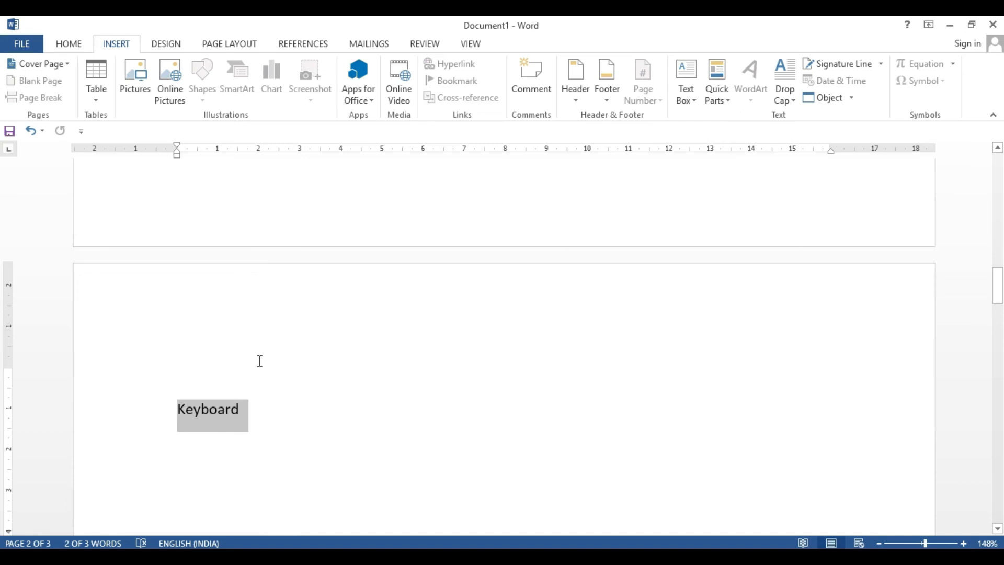
{"action": "scroll", "coordinate": [259, 362], "scroll_direction": "up", "scroll_amount": 8}
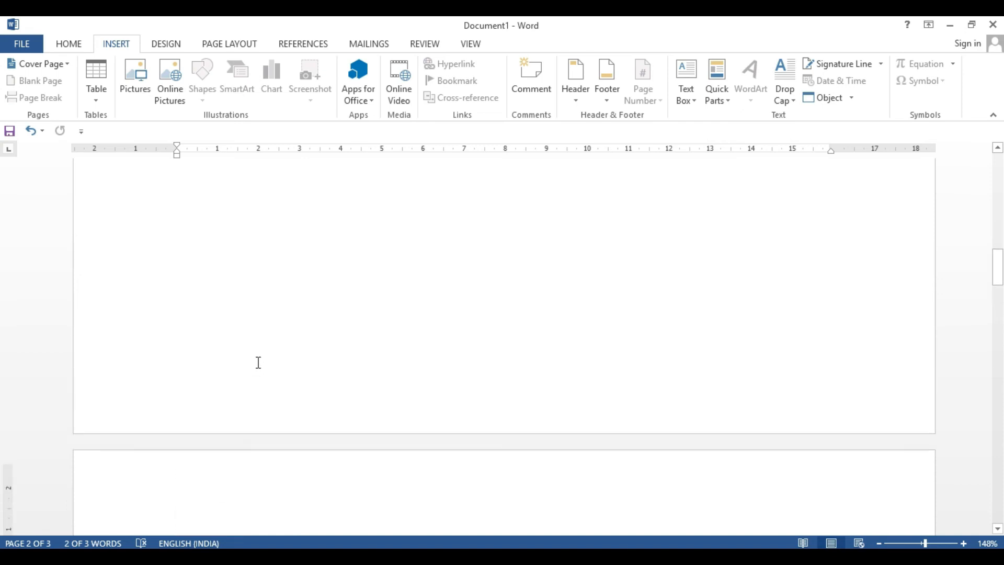
{"action": "scroll", "coordinate": [256, 362], "scroll_direction": "up", "scroll_amount": 10}
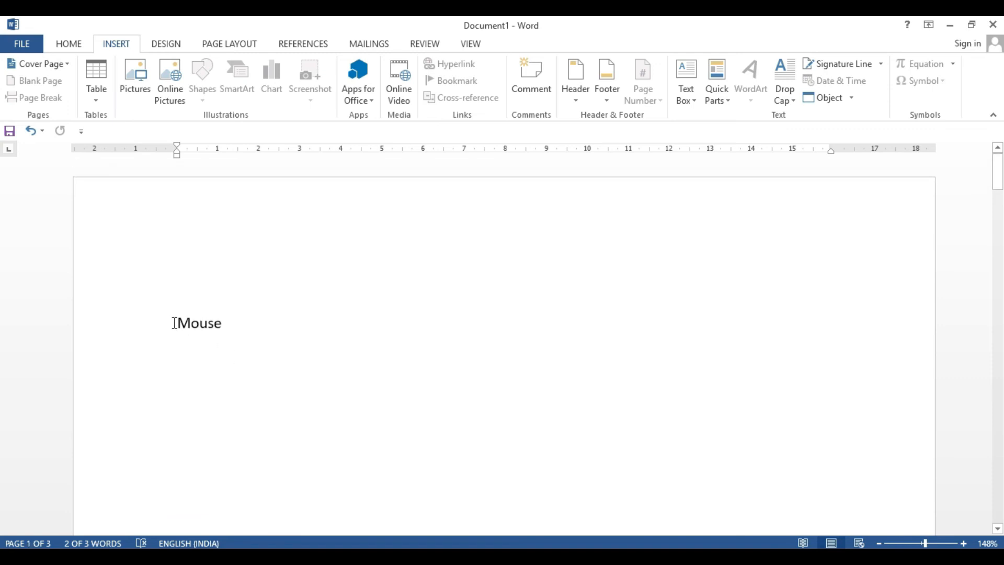
{"action": "double_click", "coordinate": [174, 323]}
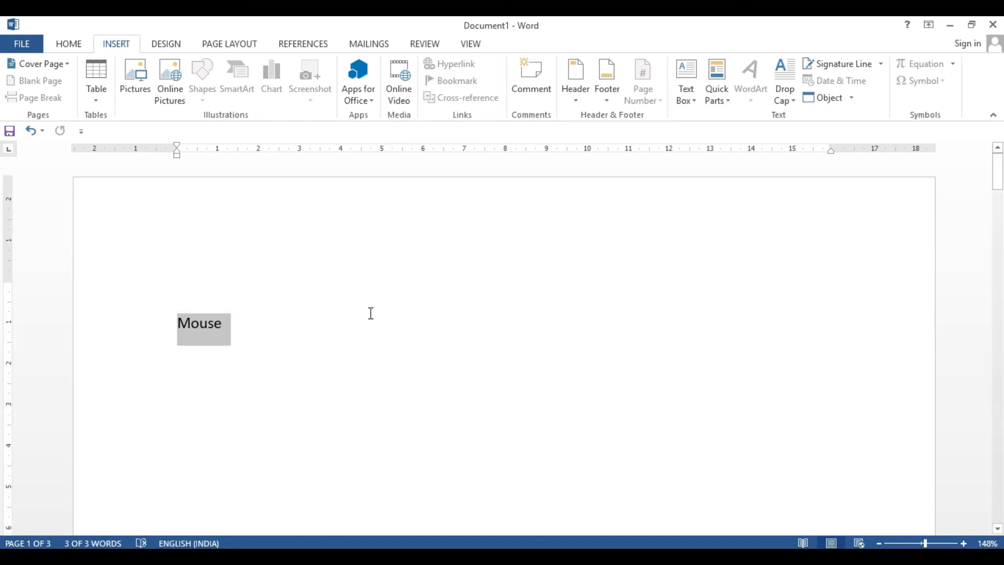
{"action": "left_click", "coordinate": [74, 51]}
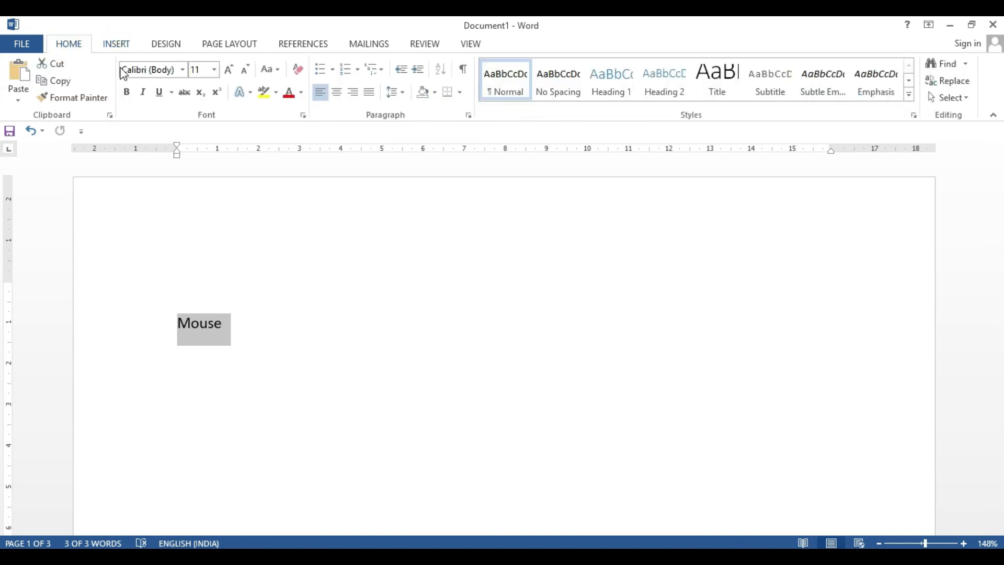
{"action": "left_click", "coordinate": [618, 87]}
{"action": "left_click", "coordinate": [280, 332]}
Step: Look over the three headings and add two empty lines above the Mouse heading on the first page
{"action": "scroll", "coordinate": [278, 327], "scroll_direction": "down", "scroll_amount": 12}
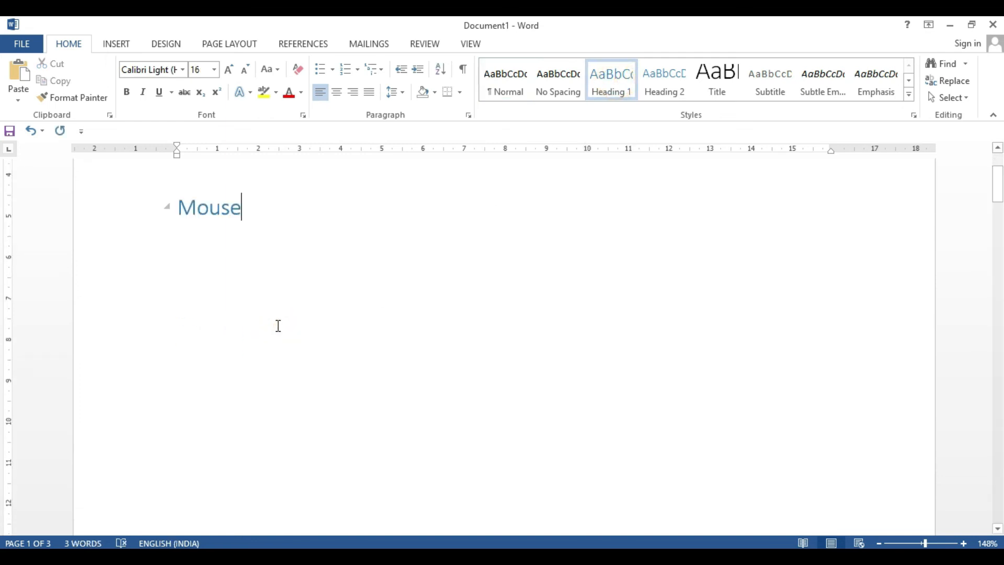
{"action": "scroll", "coordinate": [278, 326], "scroll_direction": "down", "scroll_amount": 10}
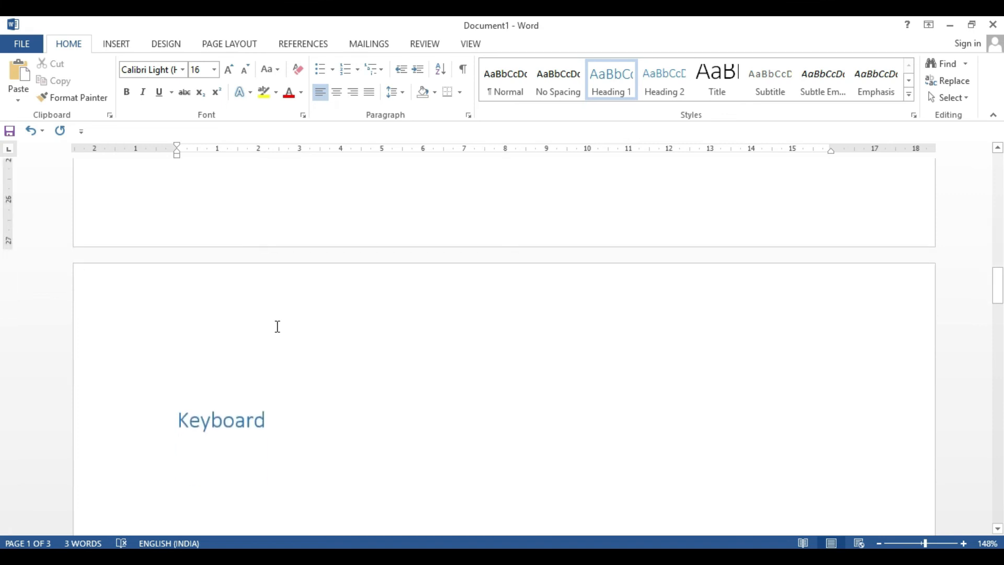
{"action": "scroll", "coordinate": [232, 326], "scroll_direction": "down", "scroll_amount": 10}
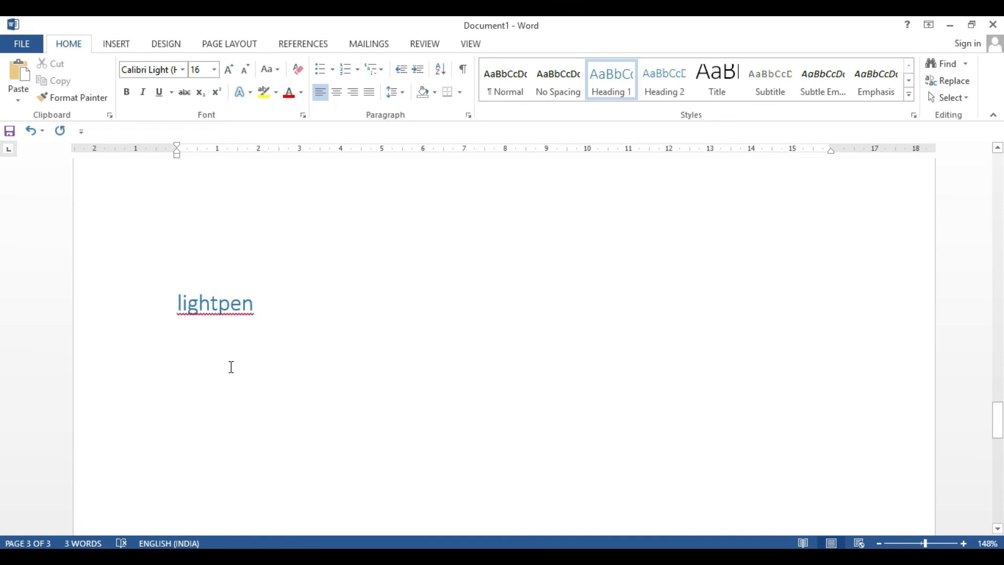
{"action": "scroll", "coordinate": [243, 370], "scroll_direction": "up", "scroll_amount": 10}
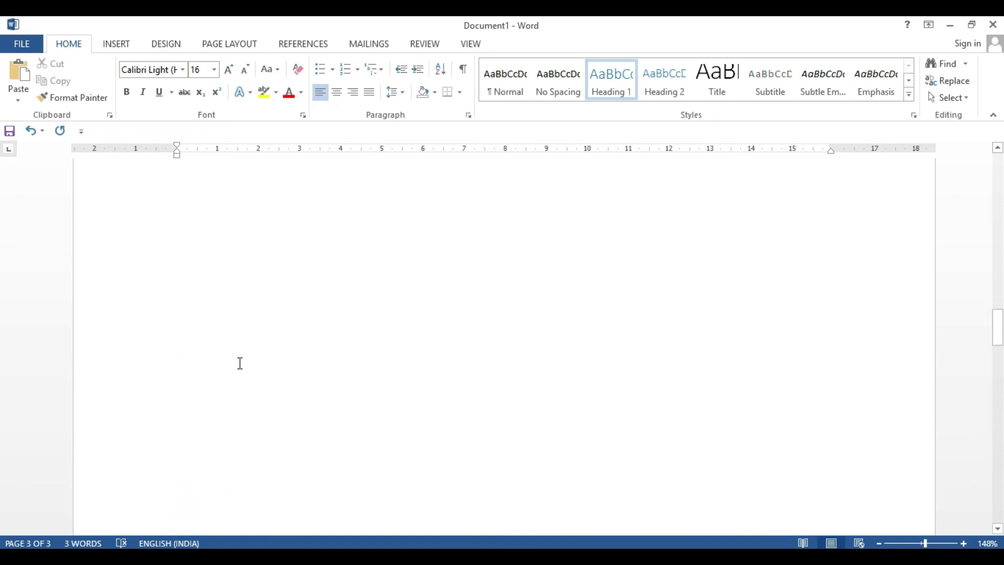
{"action": "scroll", "coordinate": [238, 363], "scroll_direction": "up", "scroll_amount": 15}
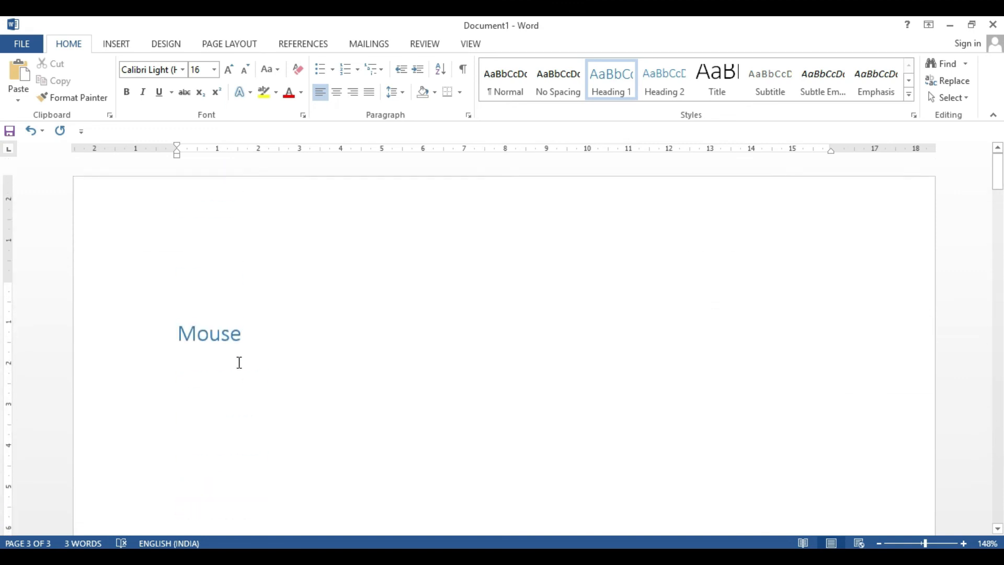
{"action": "left_click", "coordinate": [213, 283]}
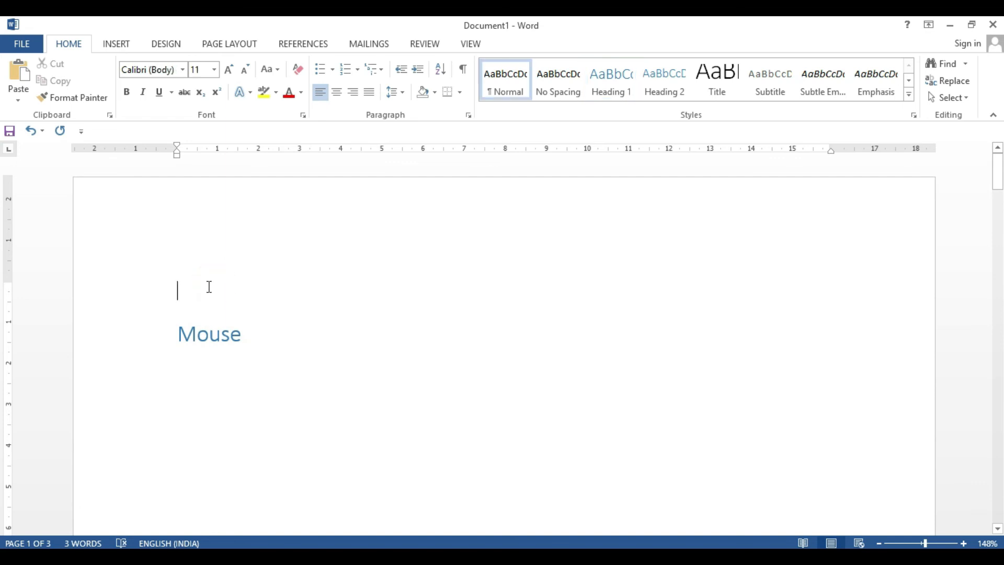
{"action": "key", "text": "Return"}
{"action": "key", "text": "Return"}
Step: Insert a table with two columns and three rows on the first line, above the Mouse heading
{"action": "left_click", "coordinate": [186, 262]}
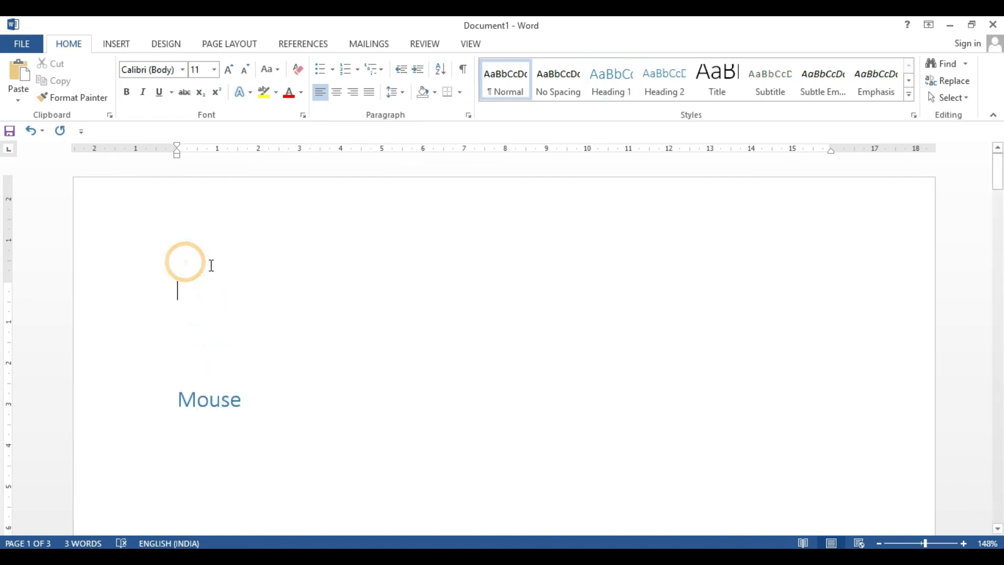
{"action": "left_click", "coordinate": [117, 47]}
{"action": "left_click", "coordinate": [97, 102]}
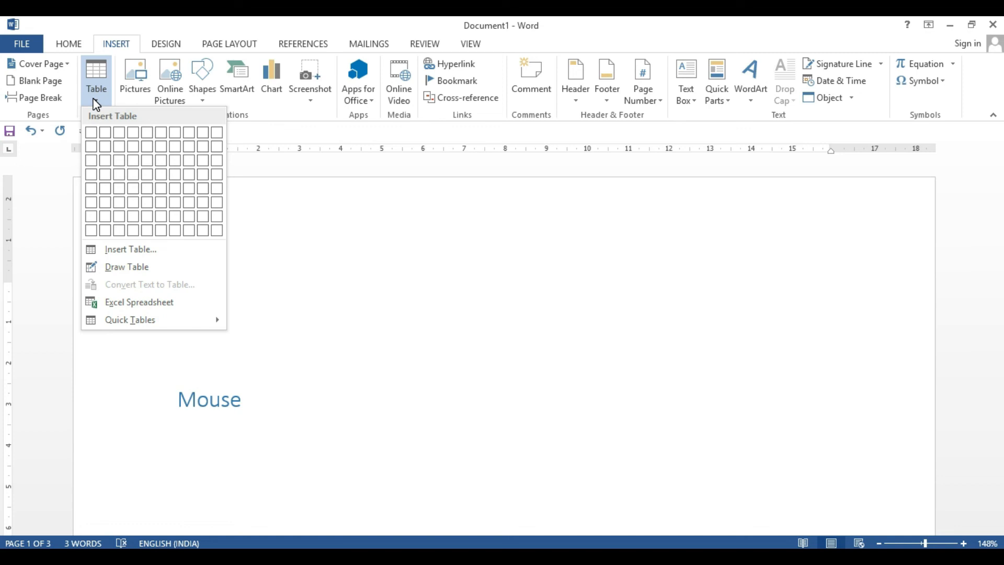
{"action": "left_click", "coordinate": [108, 158]}
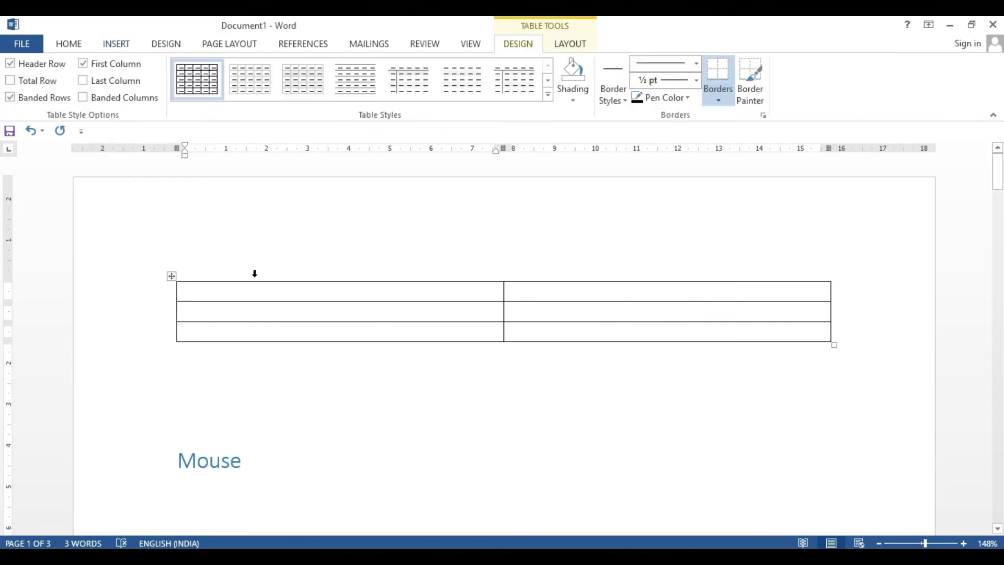
Step: Fill the table's header row with "Heading name" and "Page no"
{"action": "type", "text": "headi"}
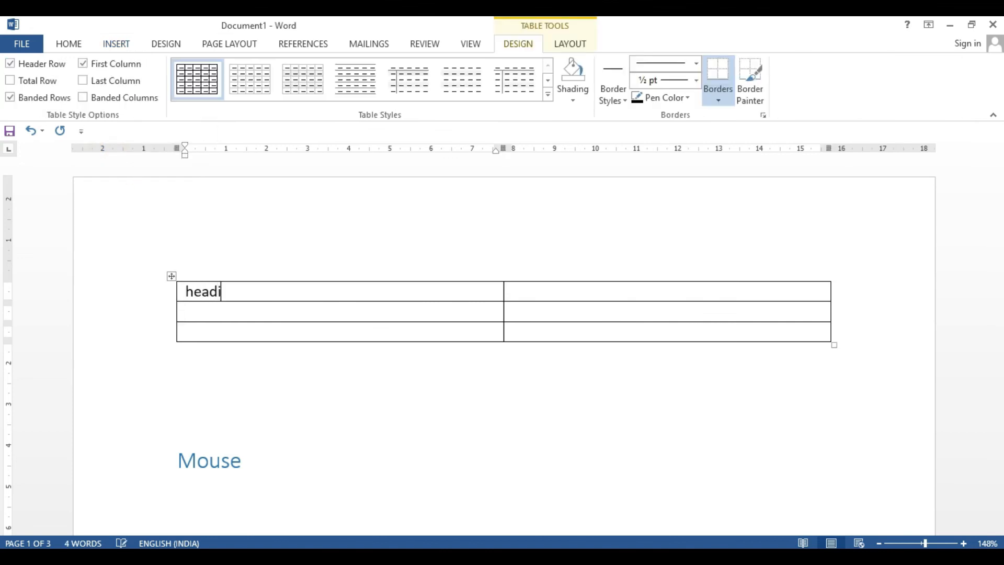
{"action": "type", "text": "ng name"}
{"action": "key", "text": "Tab"}
{"action": "type", "text": "page no"}
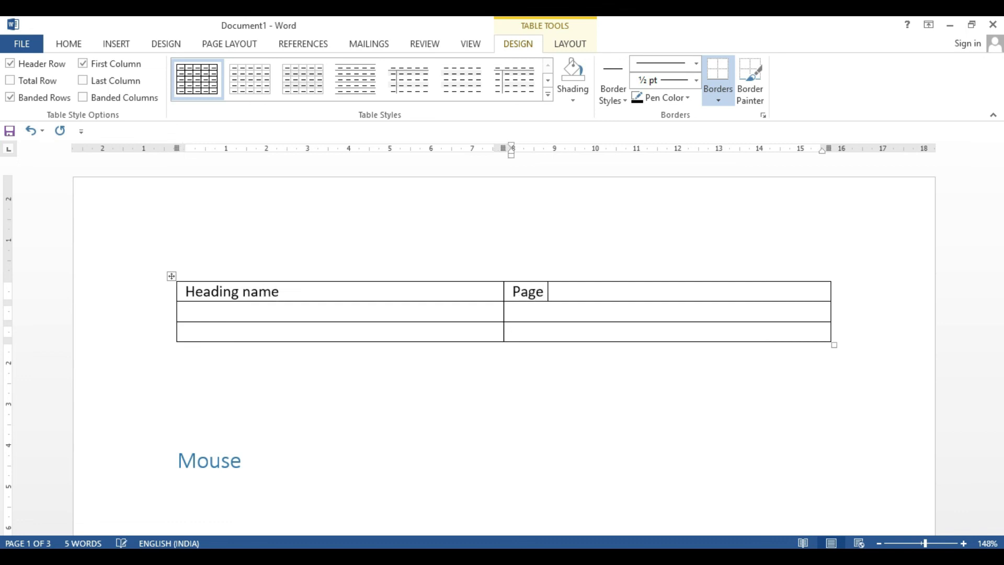
Step: Insert a hyperlinked cross-reference to the Mouse heading's text in the first empty cell under "Heading name"
{"action": "left_click", "coordinate": [238, 311]}
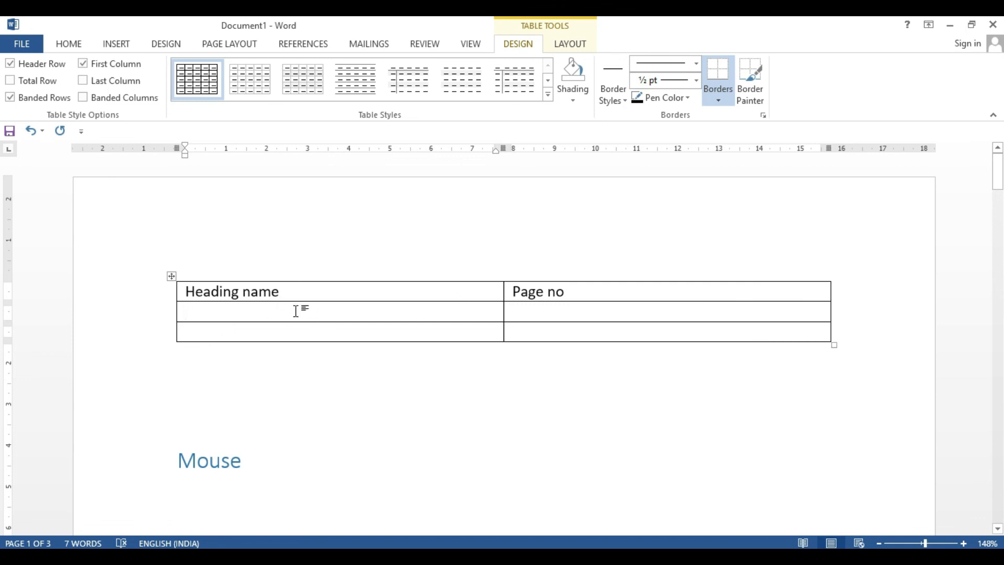
{"action": "left_click", "coordinate": [119, 45]}
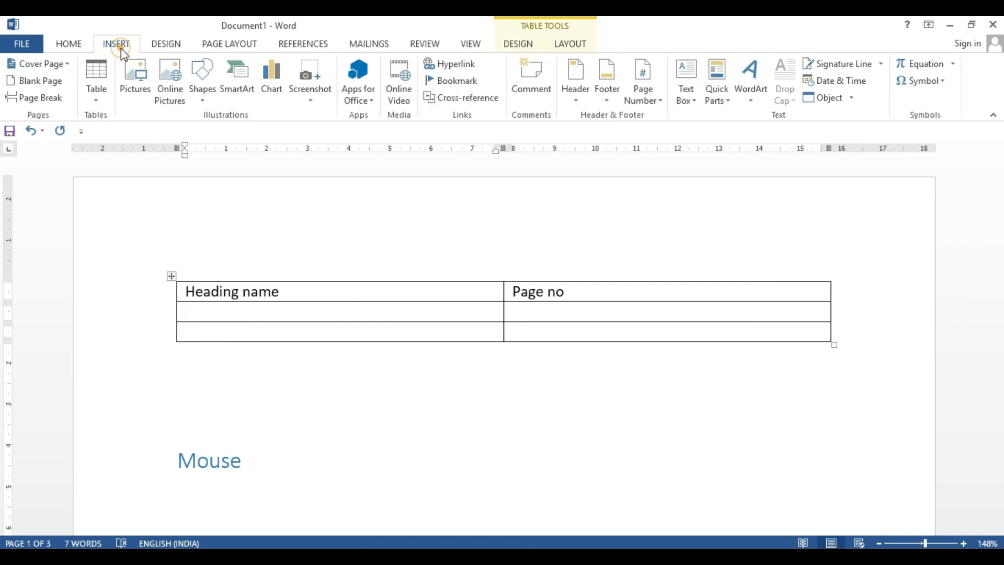
{"action": "left_click", "coordinate": [467, 98]}
{"action": "scroll", "coordinate": [439, 301], "scroll_direction": "up", "scroll_amount": 1}
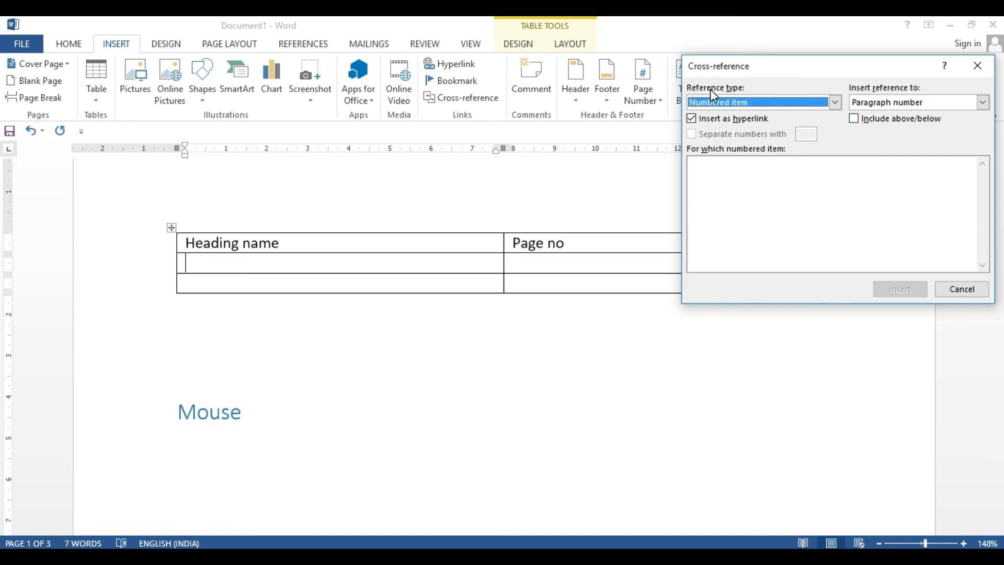
{"action": "left_click", "coordinate": [835, 103]}
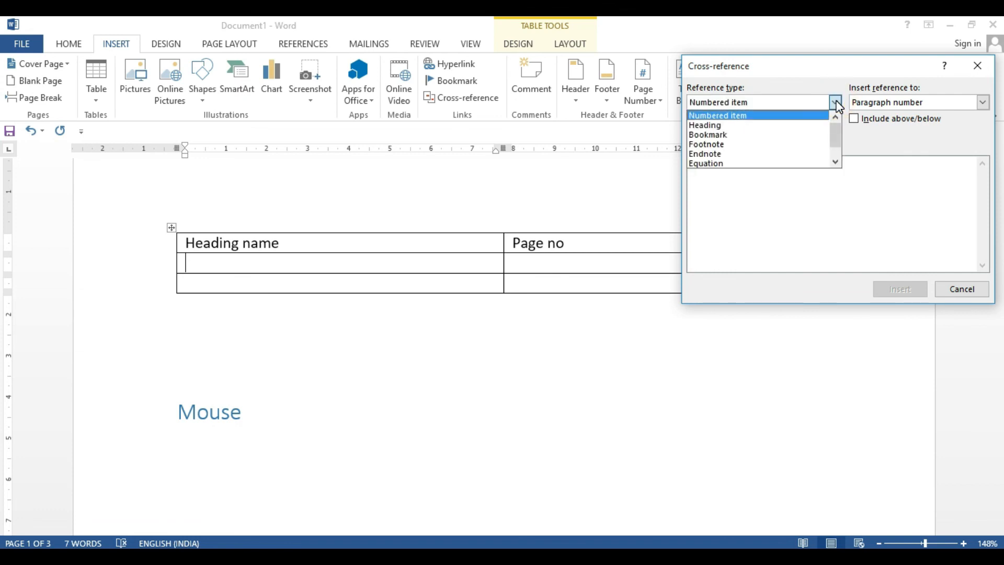
{"action": "left_click", "coordinate": [701, 126]}
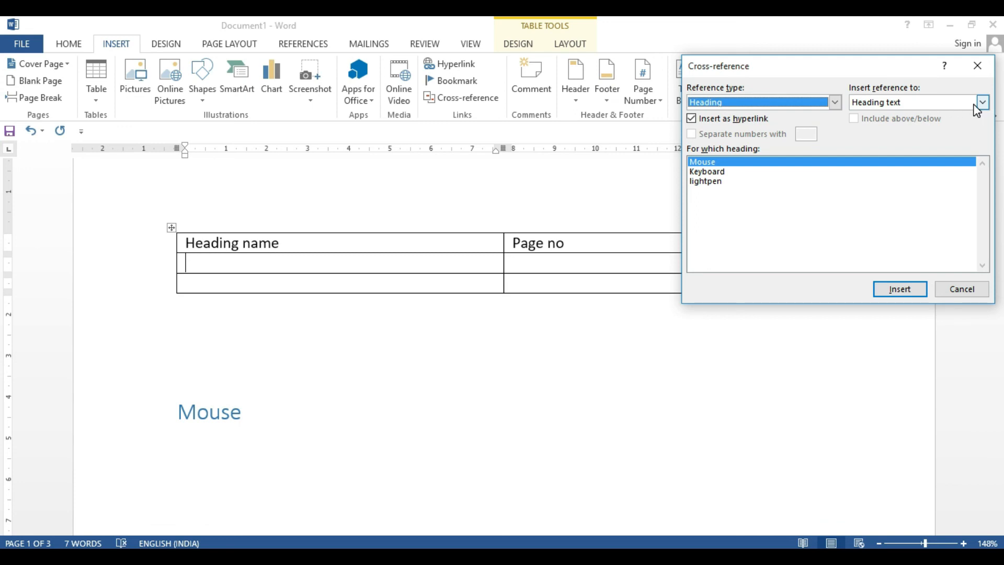
{"action": "left_click", "coordinate": [198, 263]}
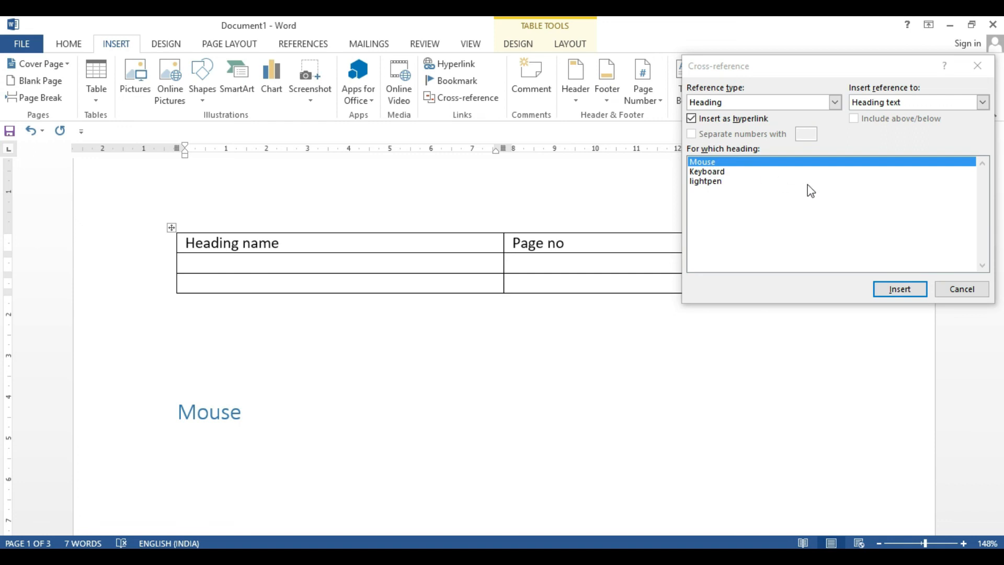
{"action": "left_click", "coordinate": [882, 289]}
{"action": "left_click", "coordinate": [882, 287]}
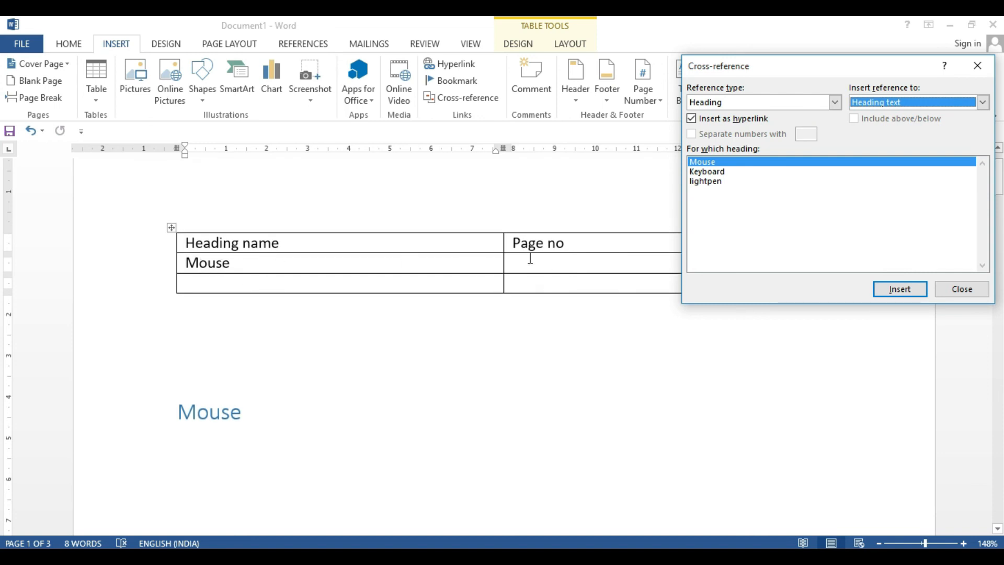
Step: Insert a page number cross-reference to the Mouse heading in the Page no column of the Mouse row
{"action": "left_click", "coordinate": [530, 254]}
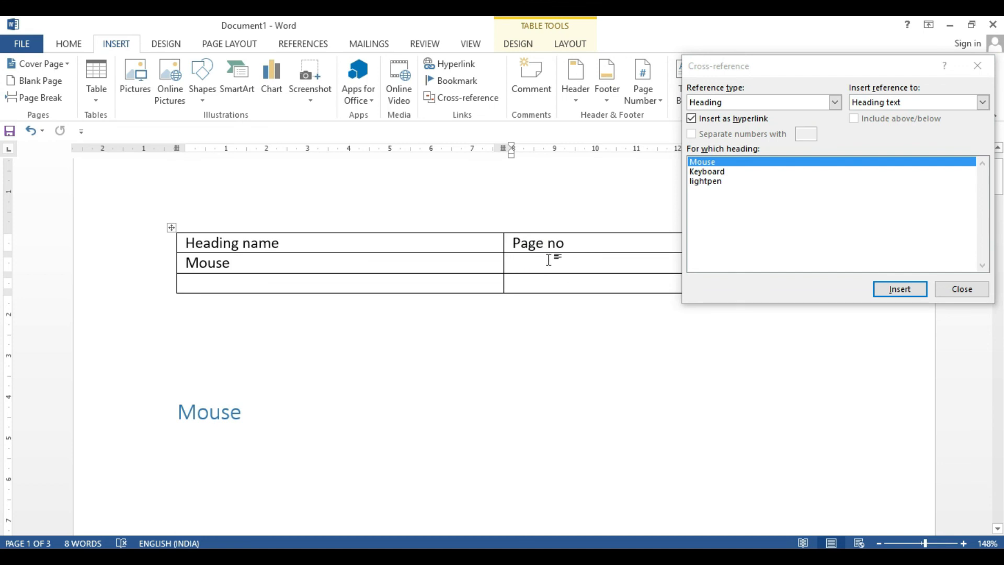
{"action": "double_click", "coordinate": [527, 246]}
{"action": "left_click", "coordinate": [542, 267]}
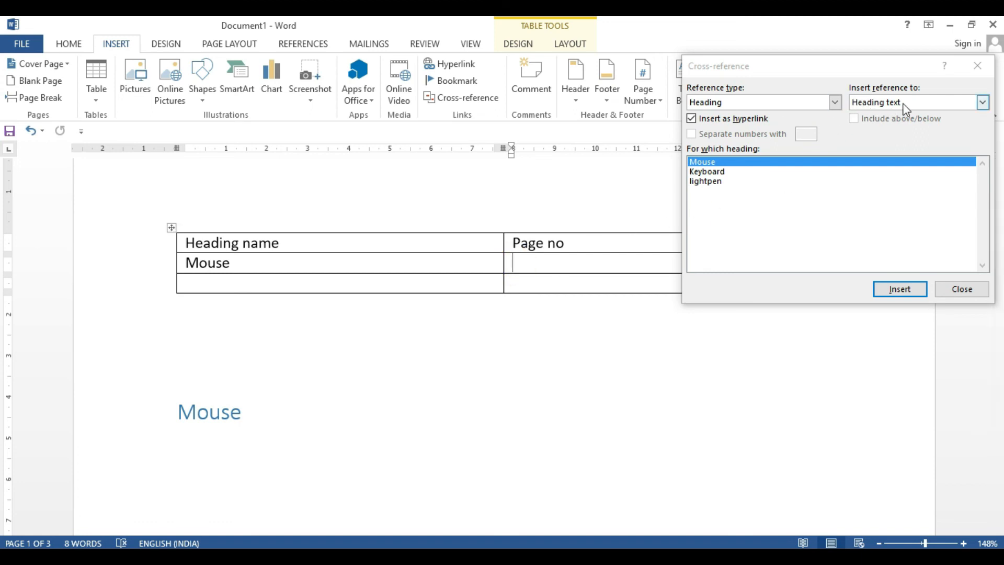
{"action": "left_click", "coordinate": [983, 102]}
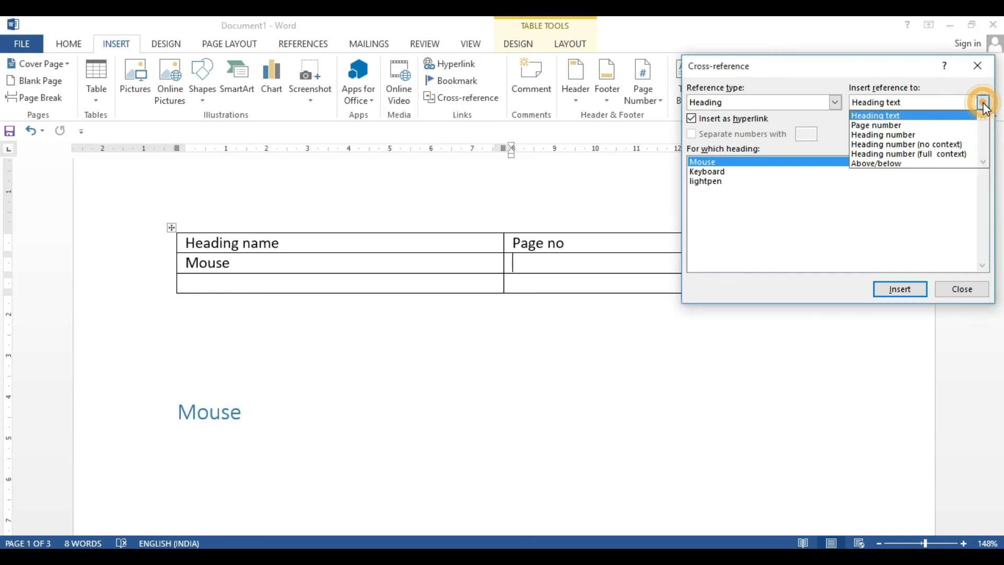
{"action": "left_click", "coordinate": [888, 124]}
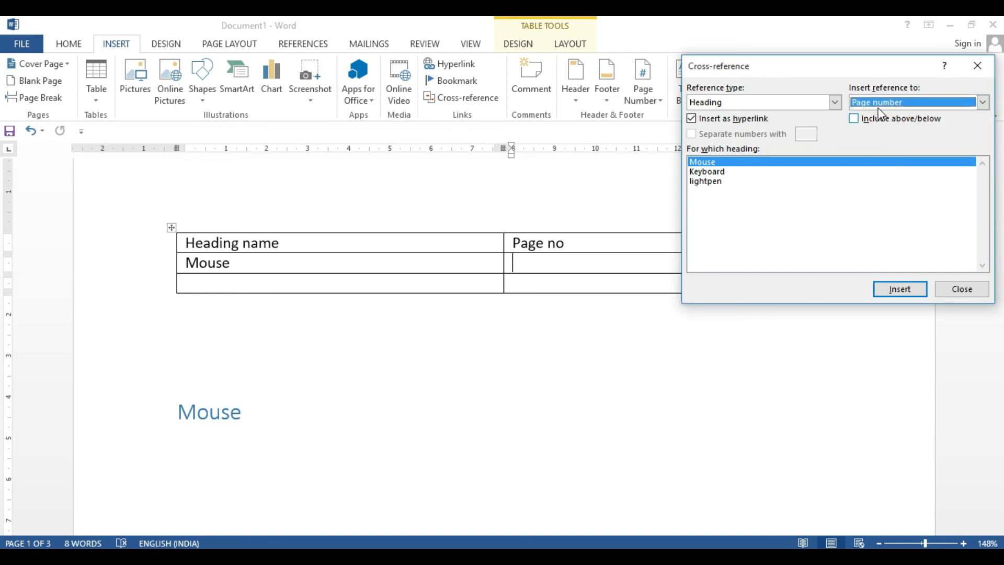
{"action": "left_click", "coordinate": [983, 103]}
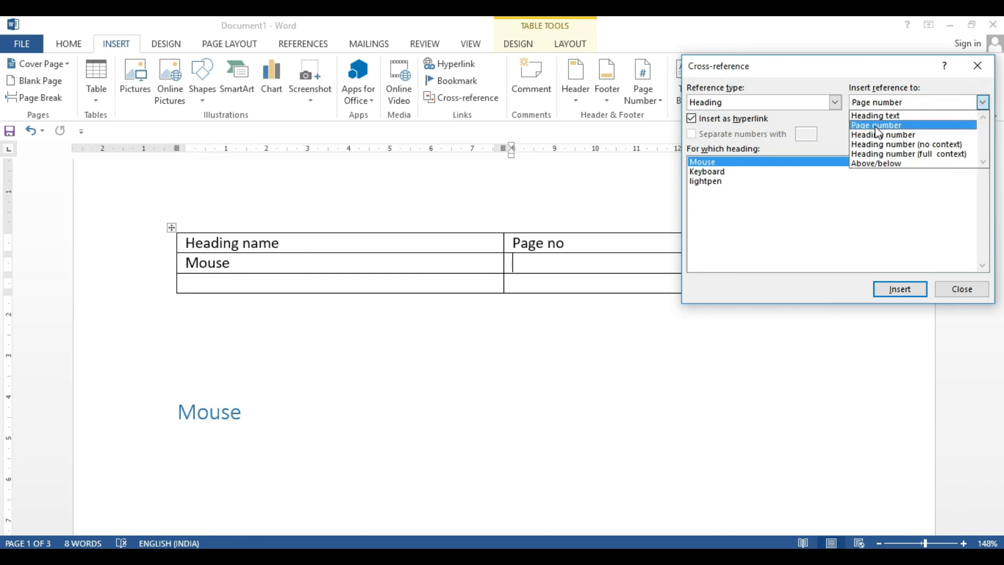
{"action": "left_click", "coordinate": [874, 125]}
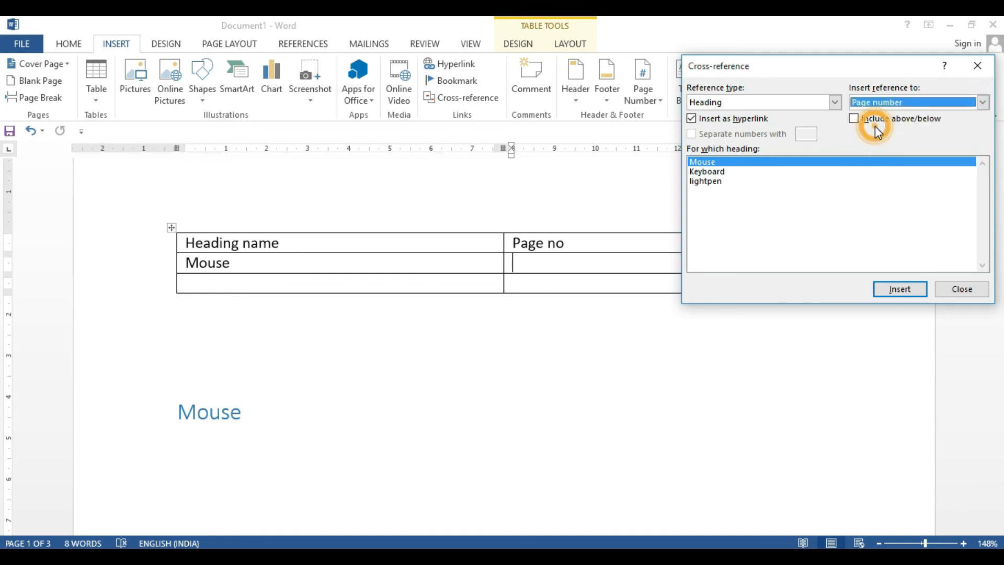
{"action": "left_click", "coordinate": [532, 266]}
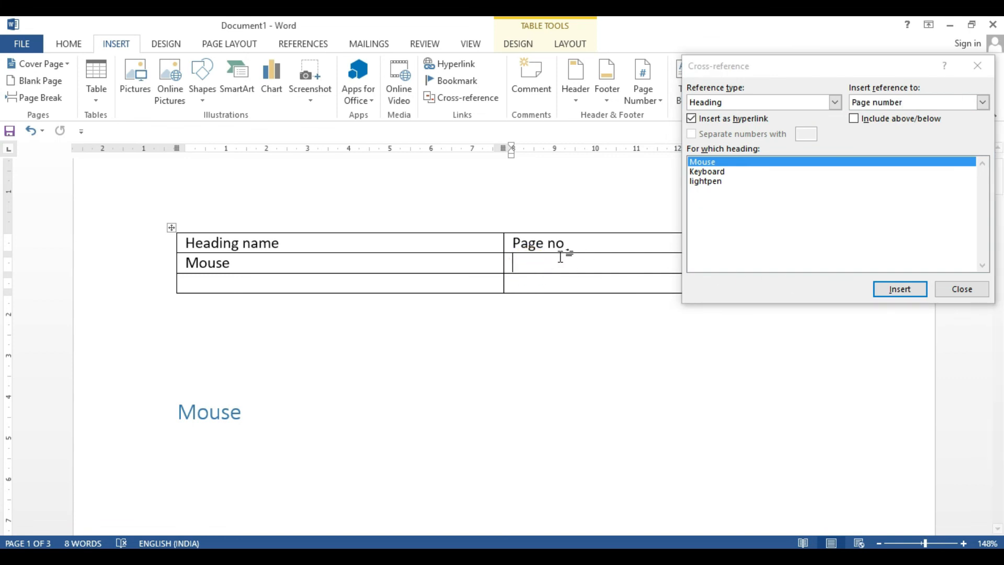
{"action": "left_click", "coordinate": [886, 287]}
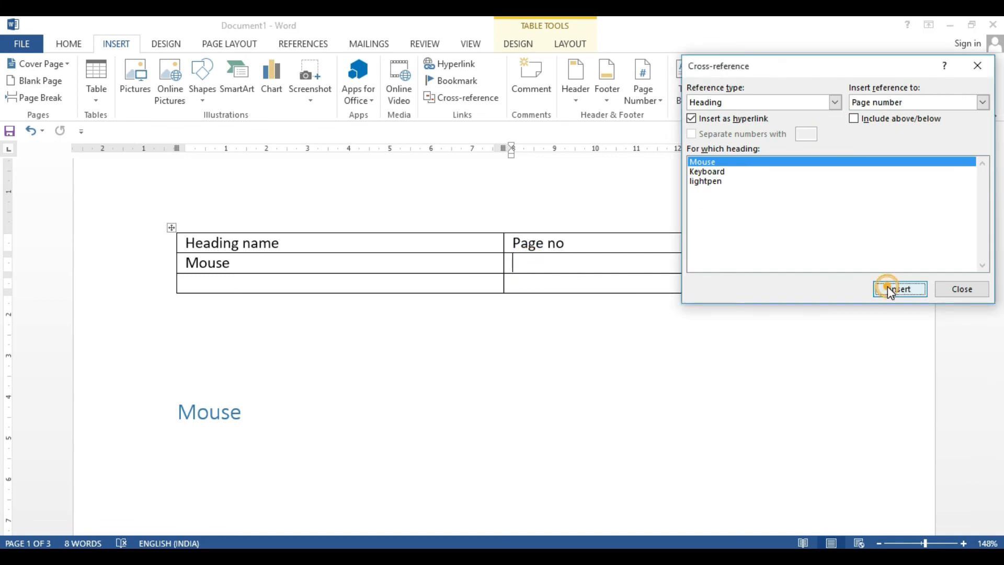
{"action": "scroll", "coordinate": [551, 301], "scroll_direction": "up", "scroll_amount": 2}
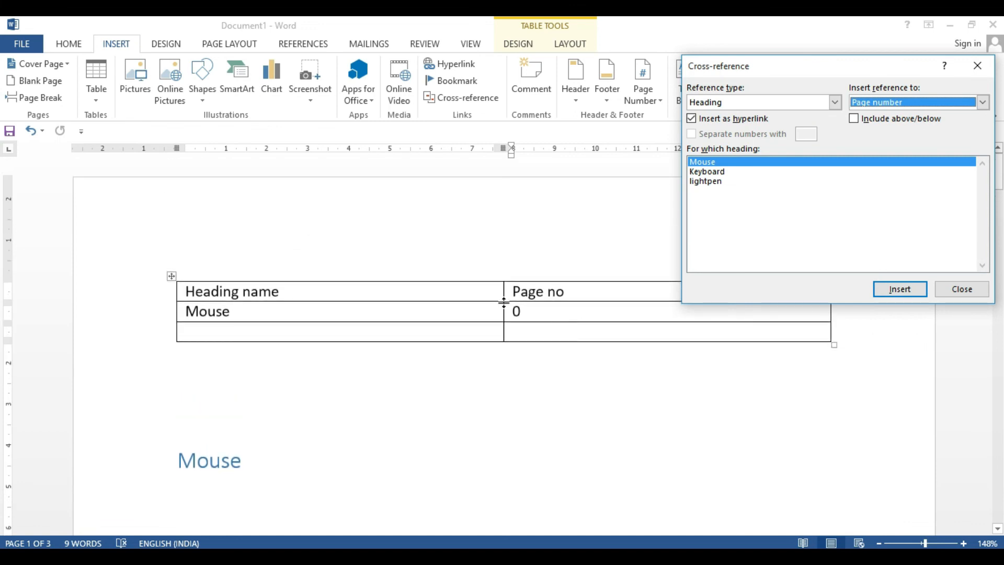
Step: Insert a heading text cross-reference to Keyboard in the first cell of the table's last row
{"action": "scroll", "coordinate": [531, 352], "scroll_direction": "down", "scroll_amount": 1}
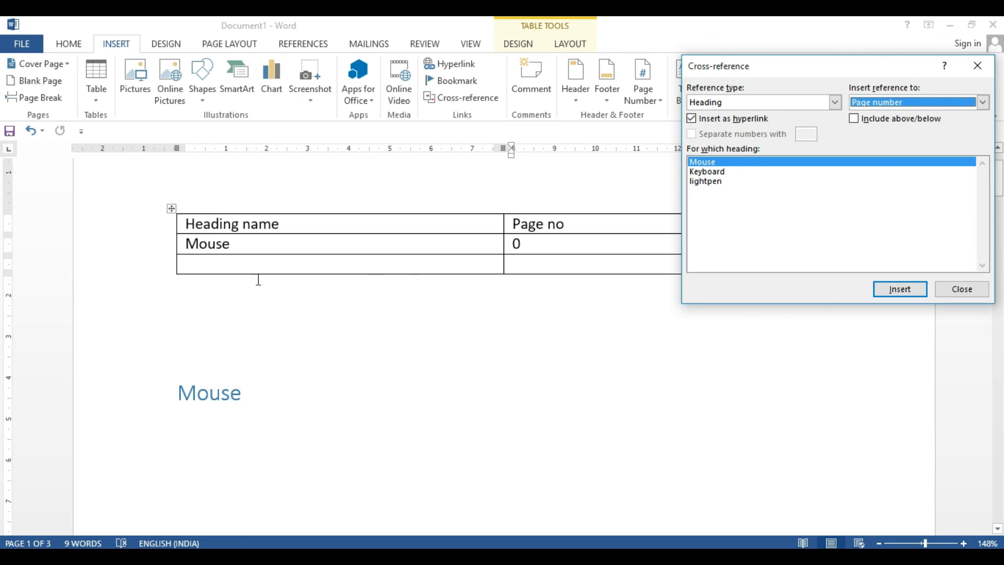
{"action": "left_click", "coordinate": [207, 266]}
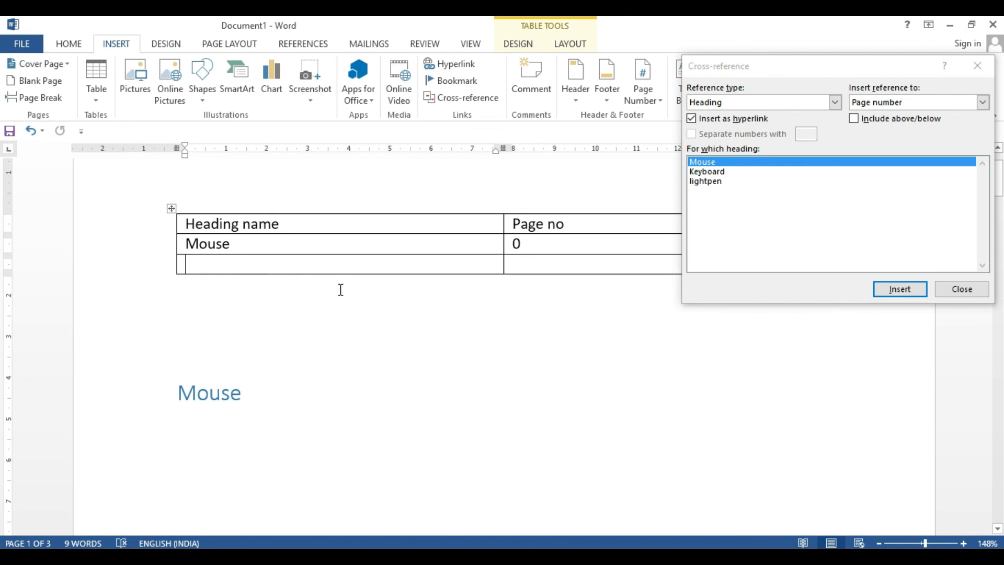
{"action": "left_click", "coordinate": [982, 101]}
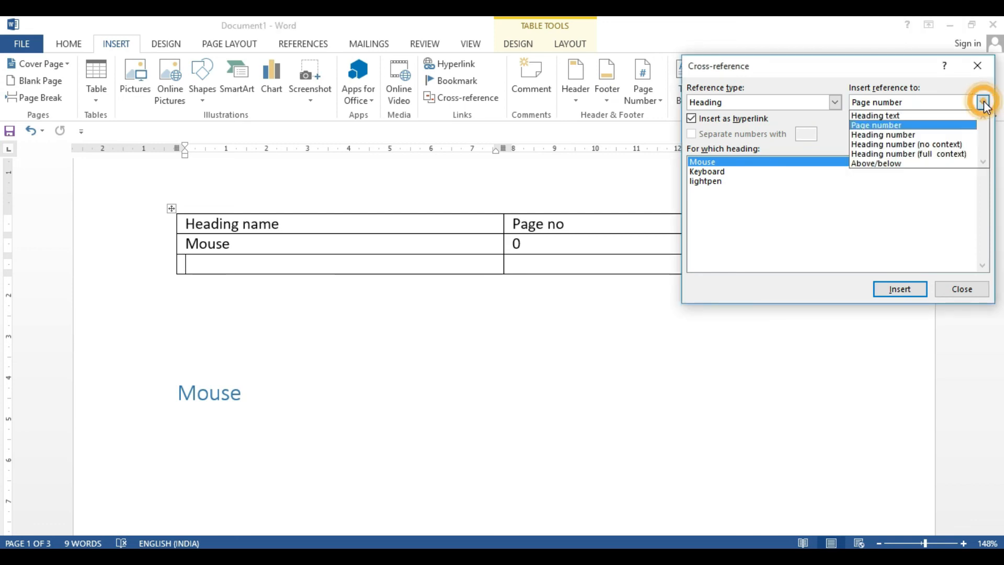
{"action": "left_click", "coordinate": [889, 115]}
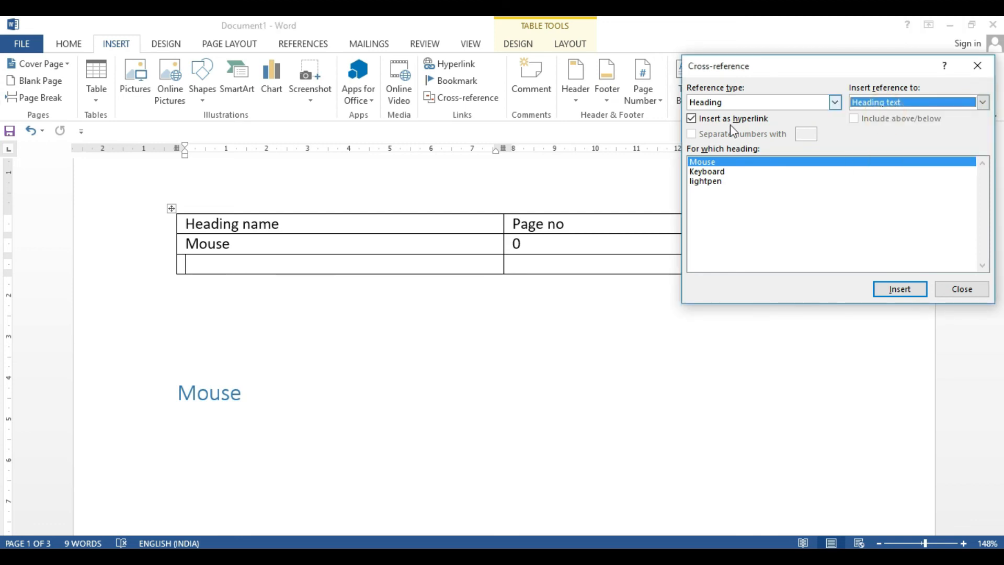
{"action": "left_click", "coordinate": [716, 175]}
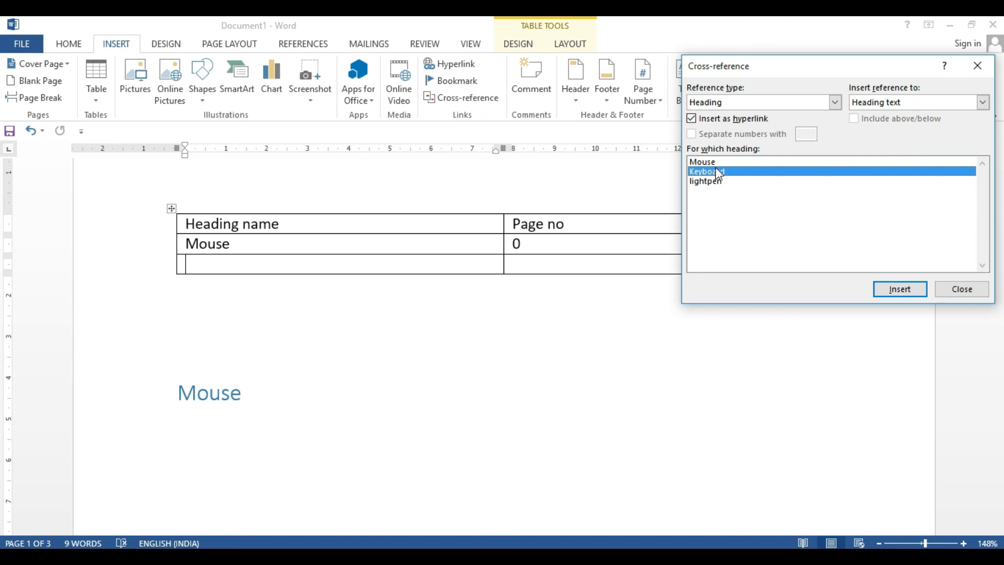
{"action": "left_click", "coordinate": [901, 290]}
{"action": "scroll", "coordinate": [401, 282], "scroll_direction": "up", "scroll_amount": 2}
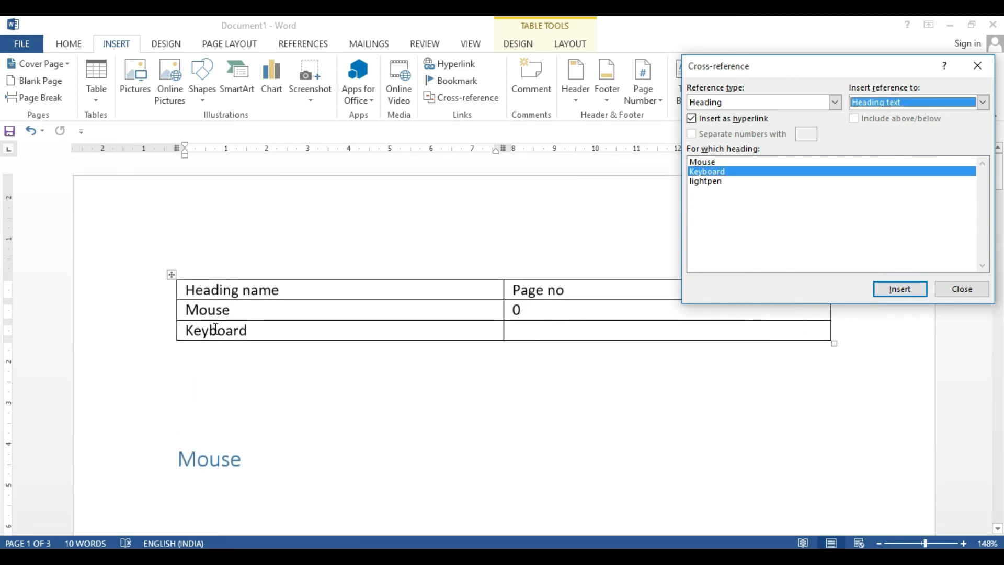
Step: Insert a page number cross-reference to the Keyboard heading in the Page no column of the Keyboard row
{"action": "left_click", "coordinate": [519, 330]}
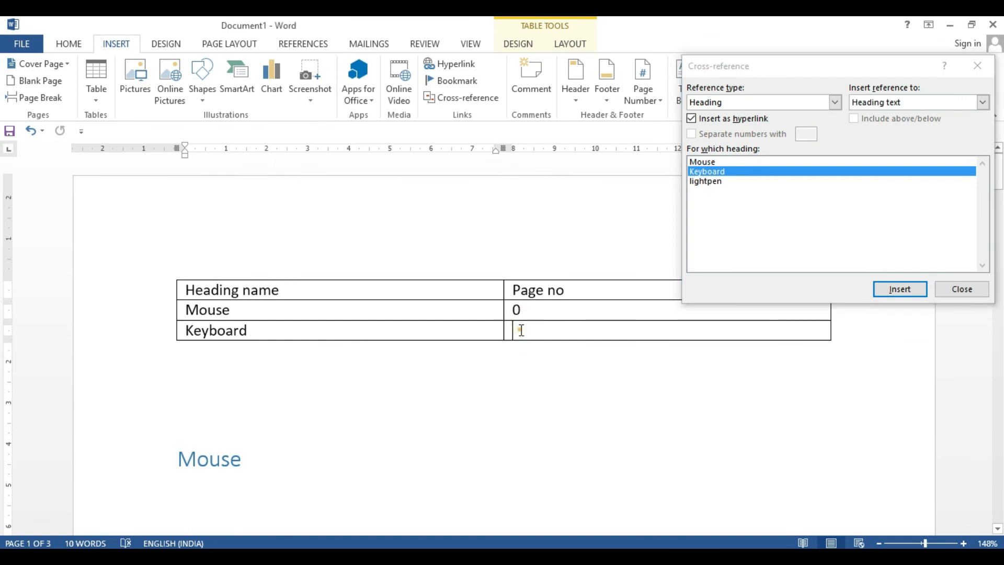
{"action": "left_click", "coordinate": [984, 104]}
{"action": "left_click", "coordinate": [875, 125]}
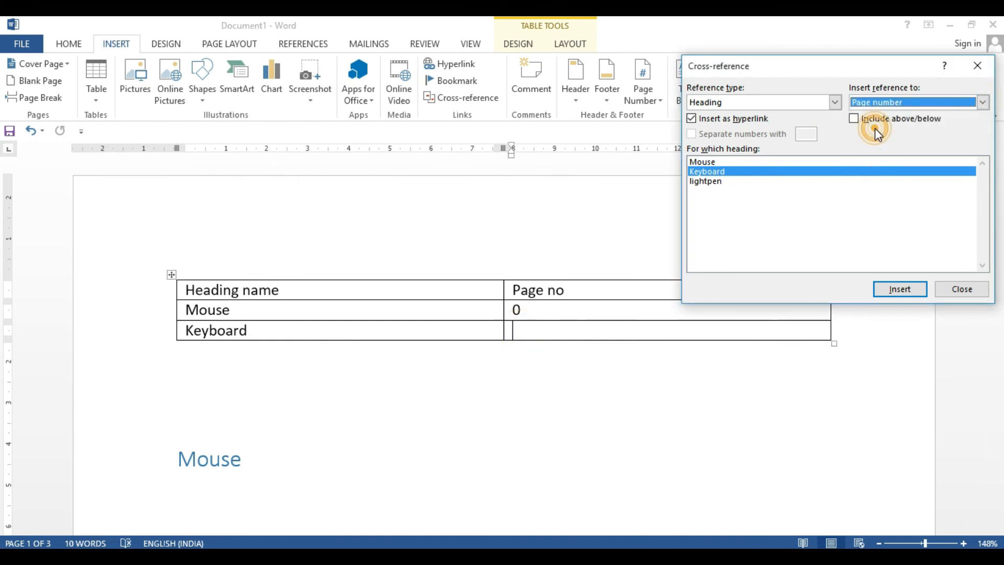
{"action": "left_click", "coordinate": [898, 288]}
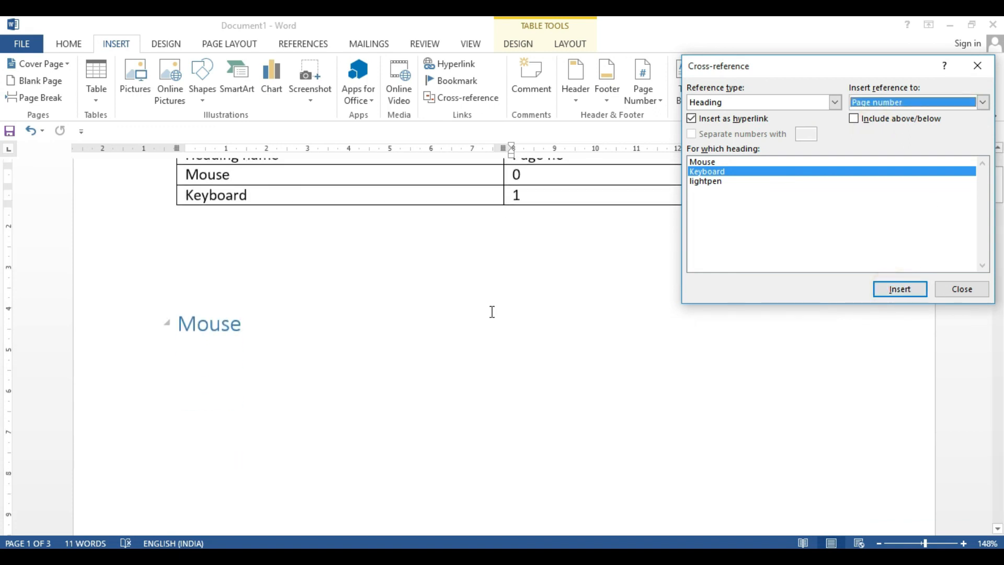
{"action": "scroll", "coordinate": [492, 312], "scroll_direction": "up", "scroll_amount": 3}
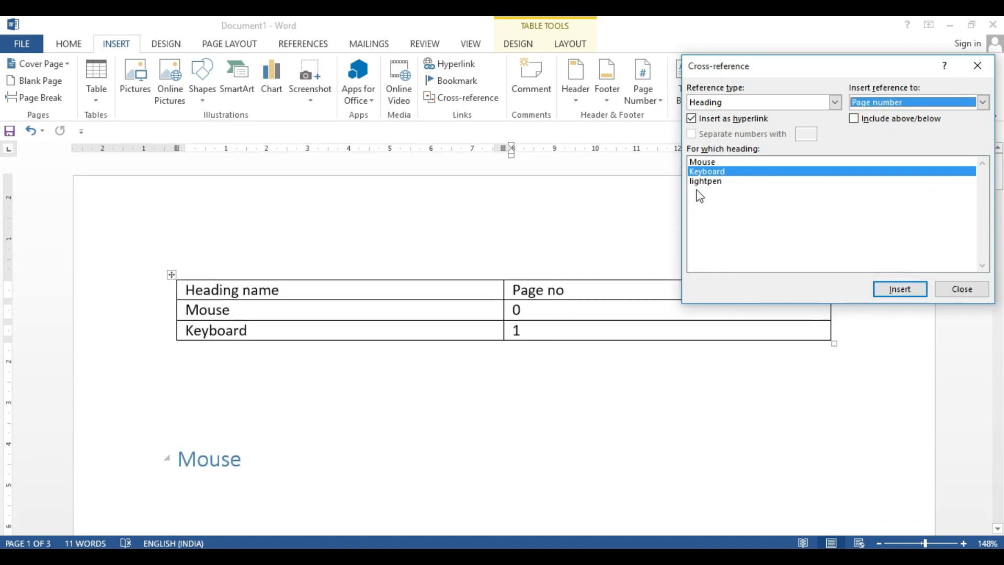
Step: Insert a heading text cross-reference to lightpen on the empty line directly below the table
{"action": "left_click", "coordinate": [216, 348]}
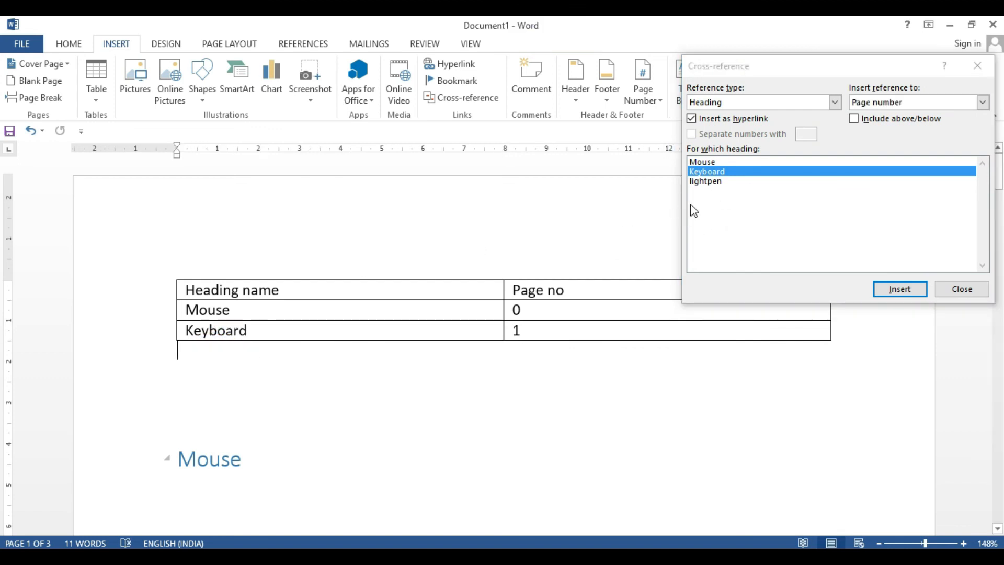
{"action": "left_click", "coordinate": [982, 102]}
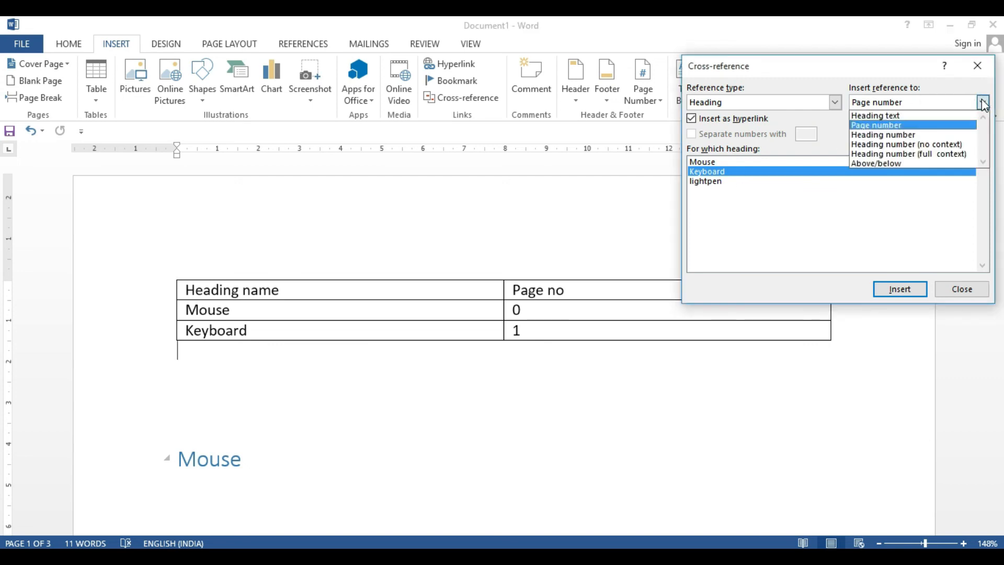
{"action": "left_click", "coordinate": [886, 116]}
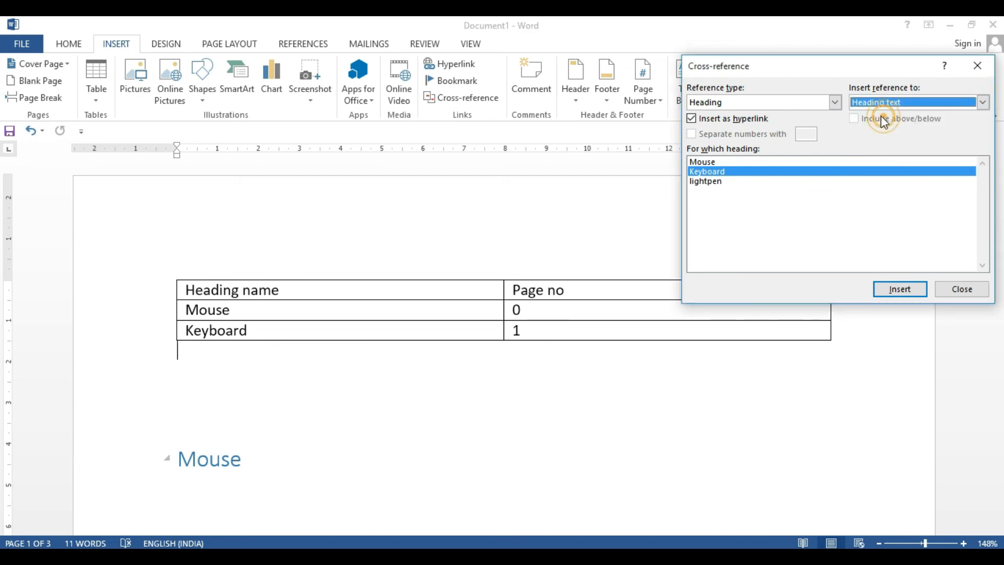
{"action": "left_click", "coordinate": [706, 182]}
{"action": "left_click", "coordinate": [893, 289]}
{"action": "scroll", "coordinate": [426, 323], "scroll_direction": "up", "scroll_amount": 3}
Step: Tab across from the lightpen entry to beneath the Page no column, insert its page number cross-reference, and close the Cross-reference dialog
{"action": "left_click", "coordinate": [302, 319]}
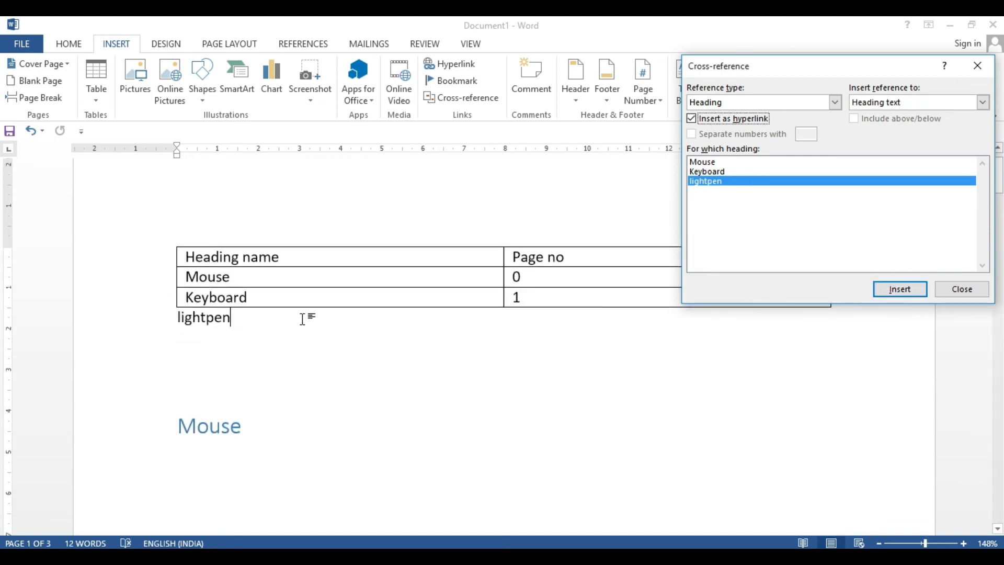
{"action": "left_click", "coordinate": [274, 340]}
{"action": "key", "text": "Tab"}
{"action": "key", "text": "Tab"}
{"action": "key", "text": "Tab"}
{"action": "key", "text": "Tab"}
{"action": "key", "text": "Tab"}
{"action": "key", "text": "Tab"}
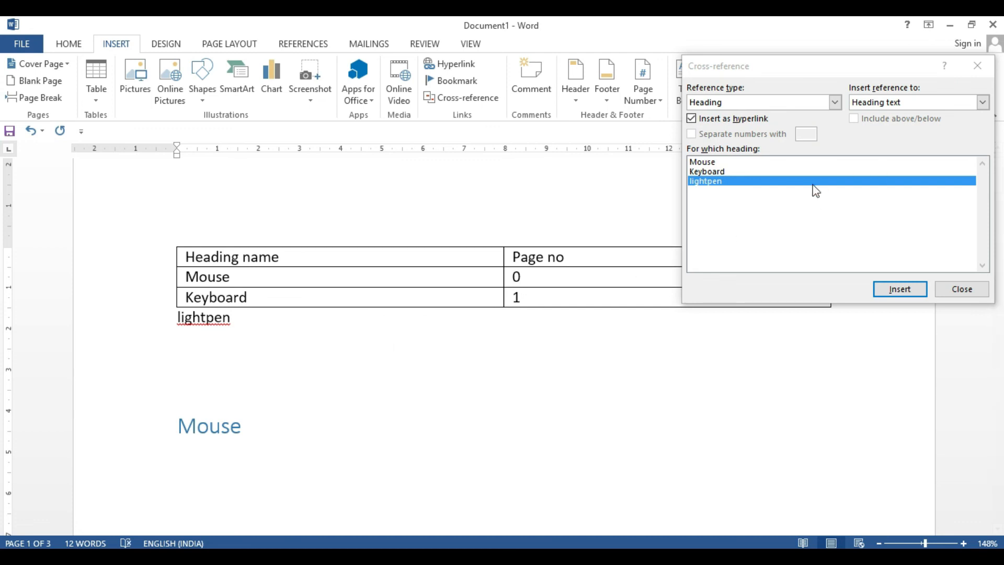
{"action": "left_click", "coordinate": [983, 101]}
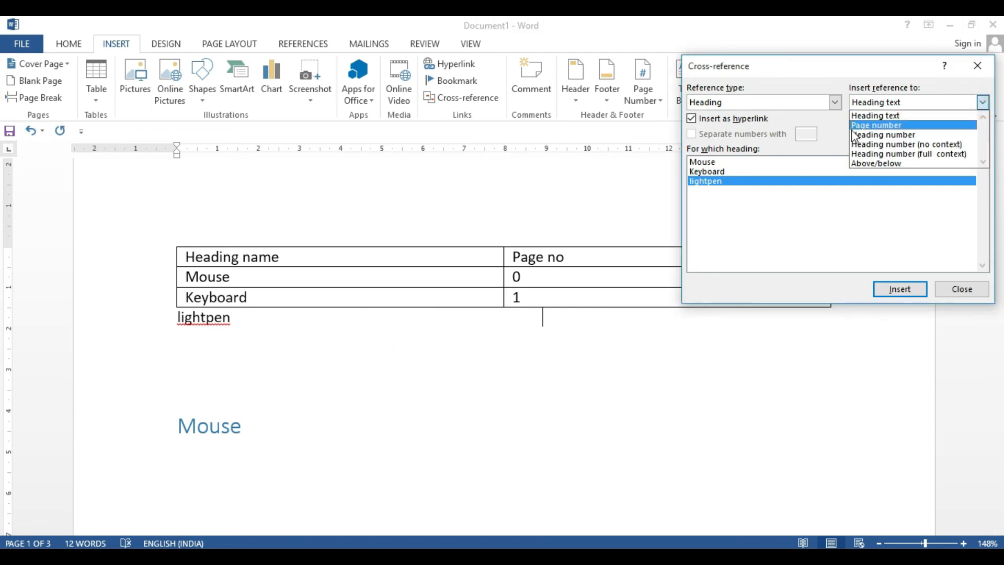
{"action": "left_click", "coordinate": [878, 125]}
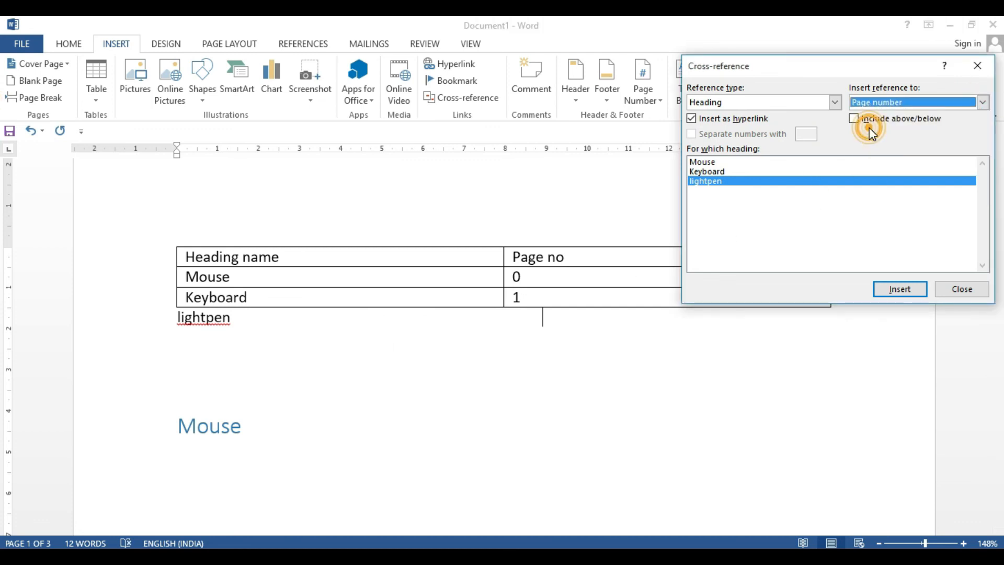
{"action": "left_click", "coordinate": [889, 289]}
{"action": "scroll", "coordinate": [641, 269], "scroll_direction": "up", "scroll_amount": 3}
{"action": "left_click", "coordinate": [977, 66]}
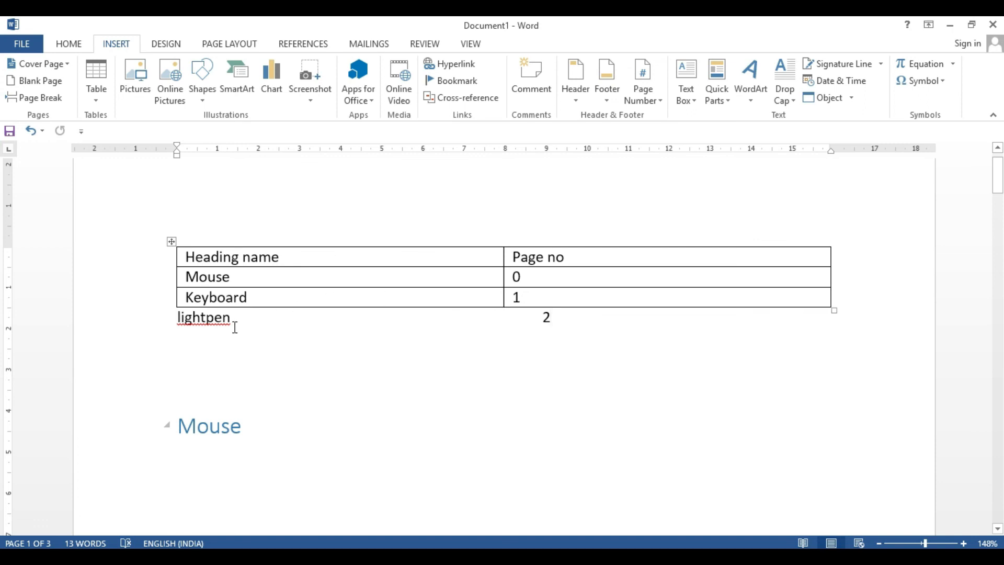
Step: Test the cross-reference links by following lightpen's page number, returning to the start of the document, and following the Keyboard entry
{"action": "left_click", "coordinate": [547, 320], "text": "ctrl"}
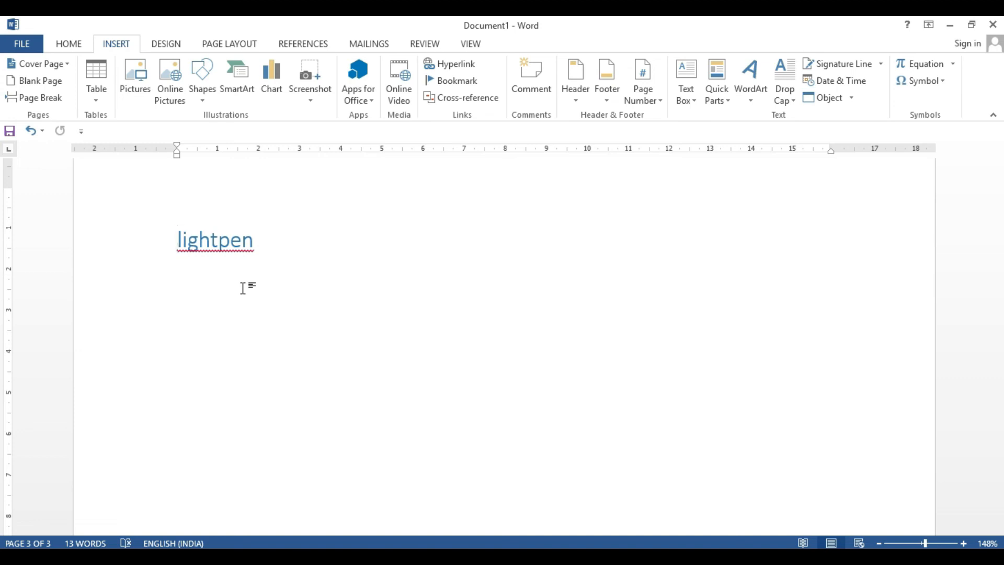
{"action": "scroll", "coordinate": [242, 288], "scroll_direction": "up", "scroll_amount": 10}
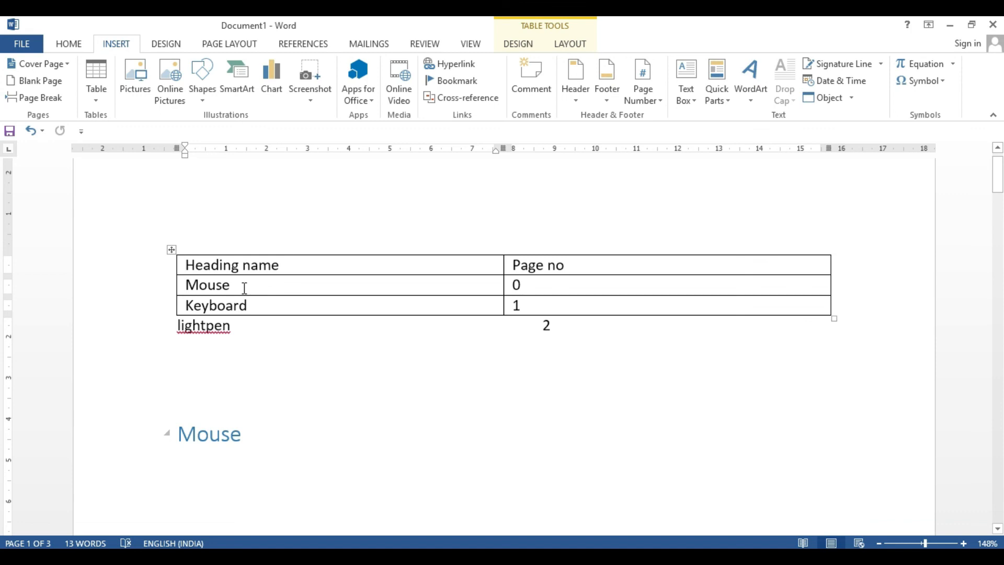
{"action": "key", "text": "End"}
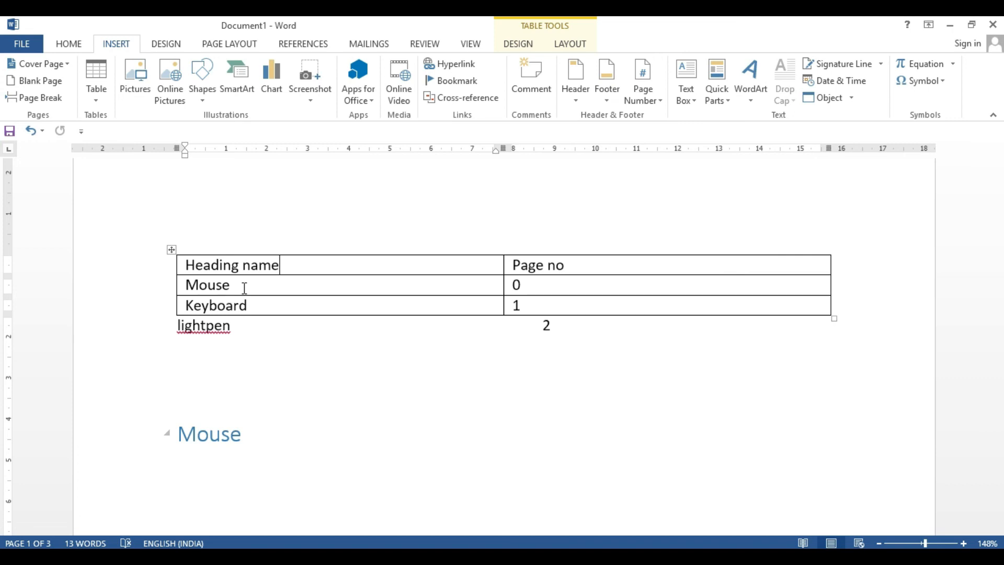
{"action": "key", "text": "ctrl+End"}
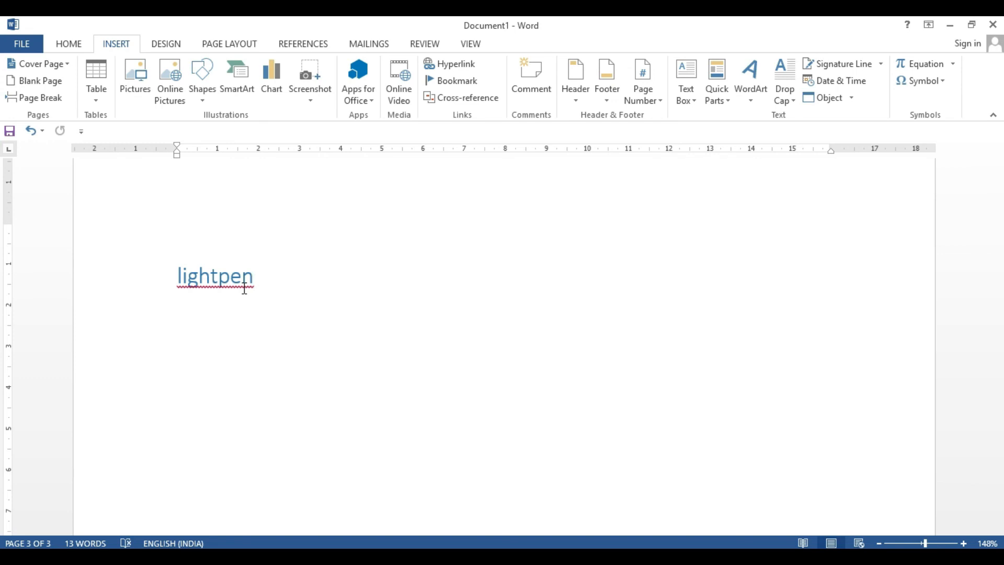
{"action": "key", "text": "ctrl+Home"}
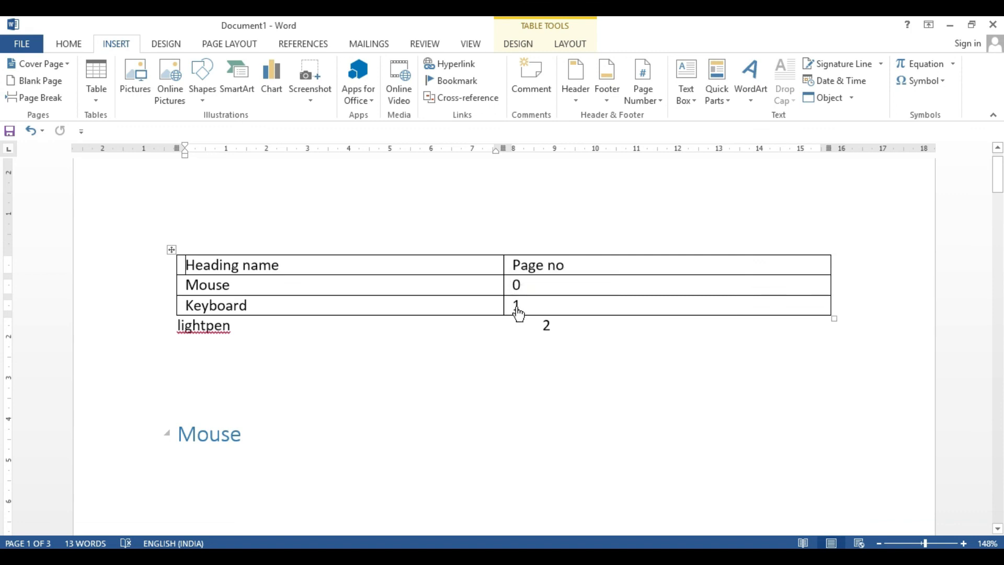
{"action": "left_click", "coordinate": [208, 308], "text": "ctrl"}
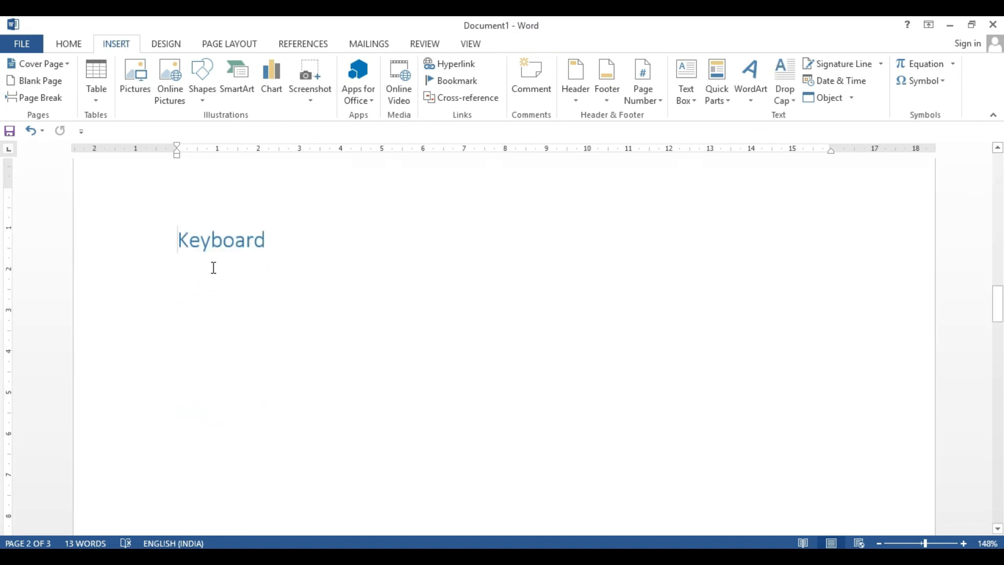